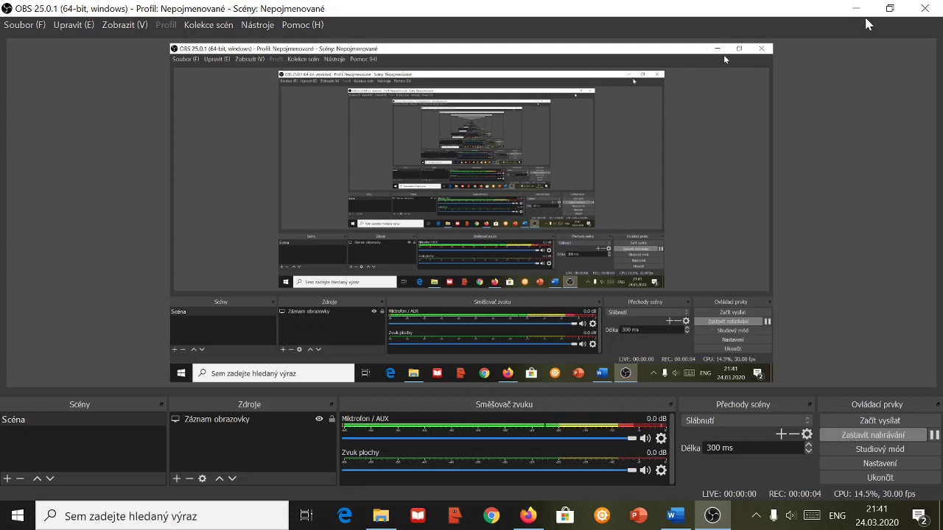
left_click(857, 11)
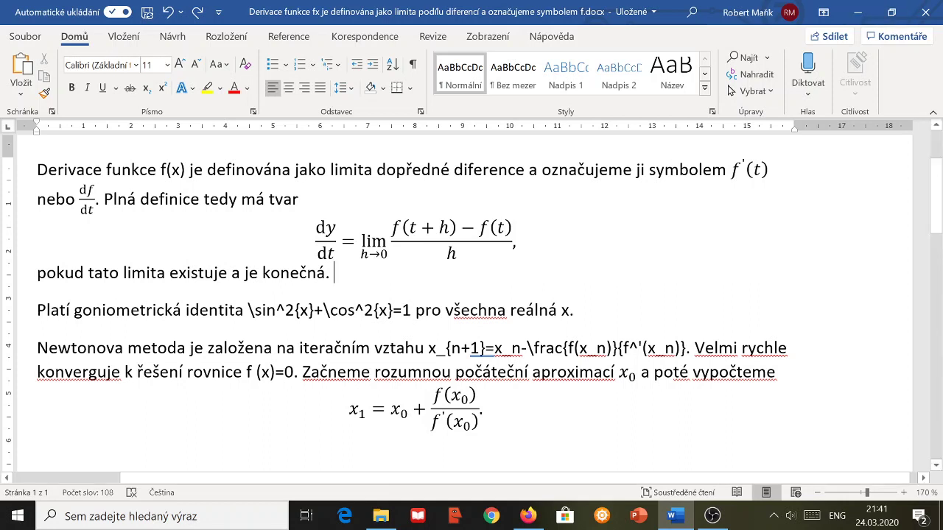
mouse_move(532, 516)
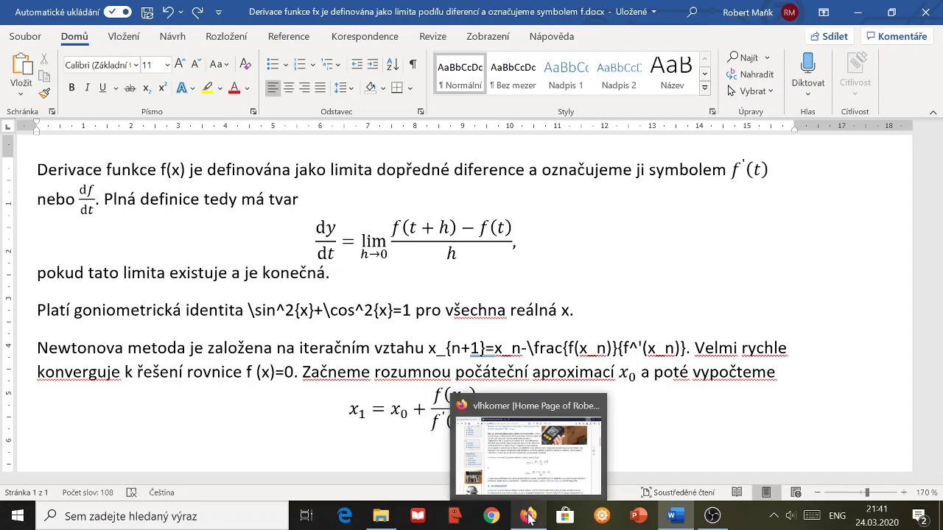
- Bring up the vlhkomer page and show its forward-difference formula via Show Math As > TeX Commands
left_click(531, 518)
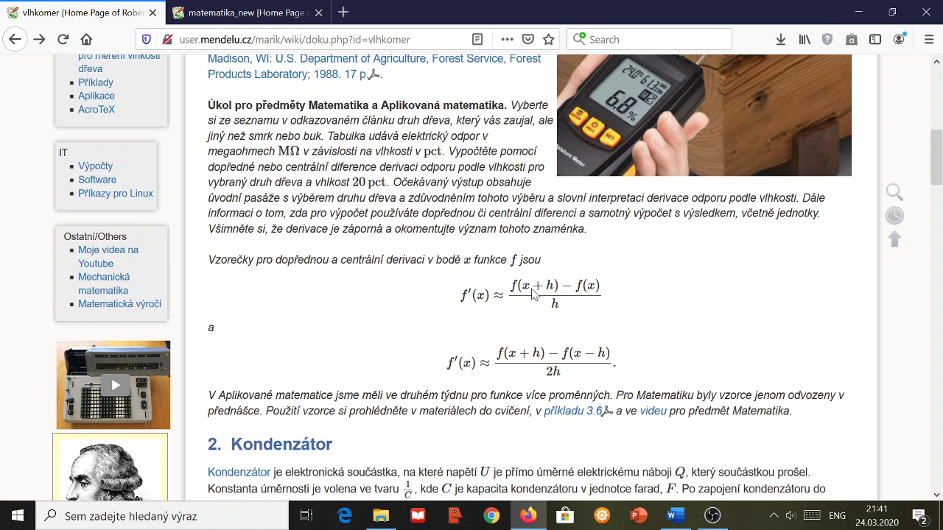
right_click(534, 293)
mouse_move(595, 297)
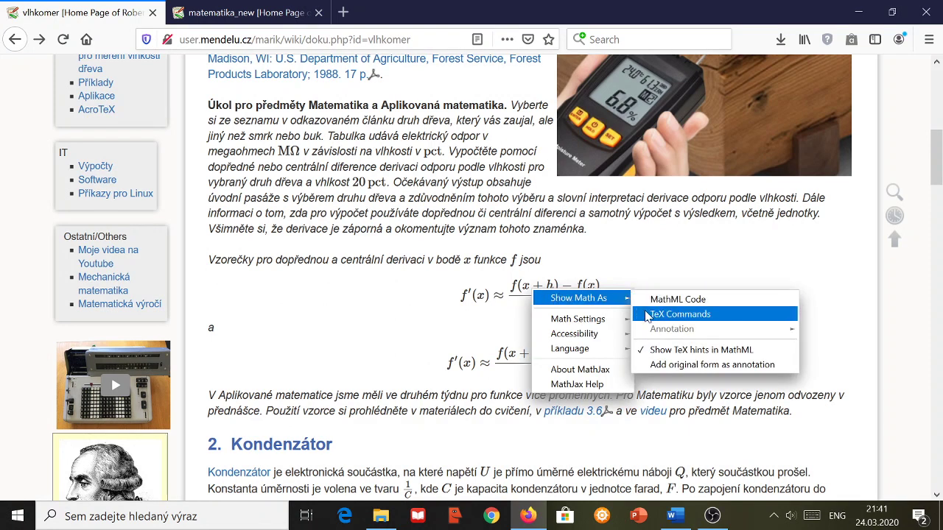
left_click(647, 315)
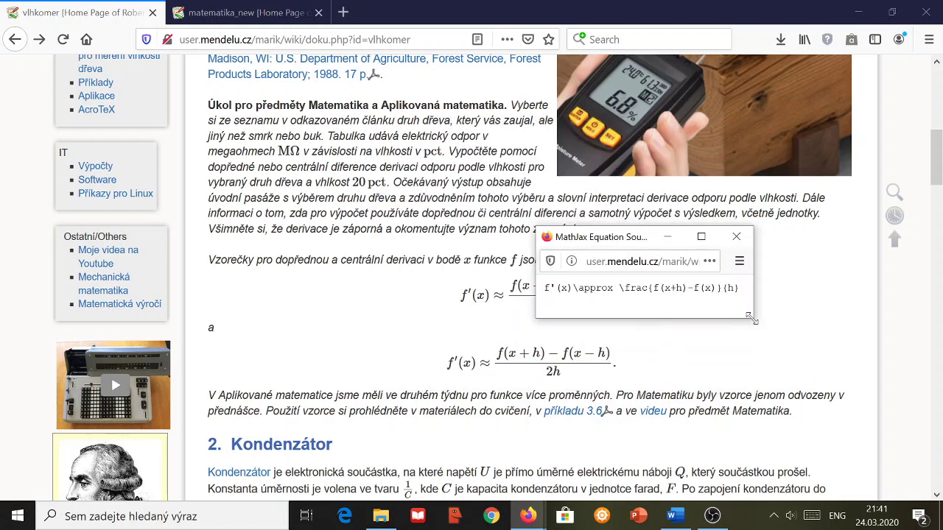
- Enlarge the Equation Source window, move it lower, and select the formula's full TeX code
left_click_drag(751, 318, 841, 330)
left_click_drag(727, 239, 602, 328)
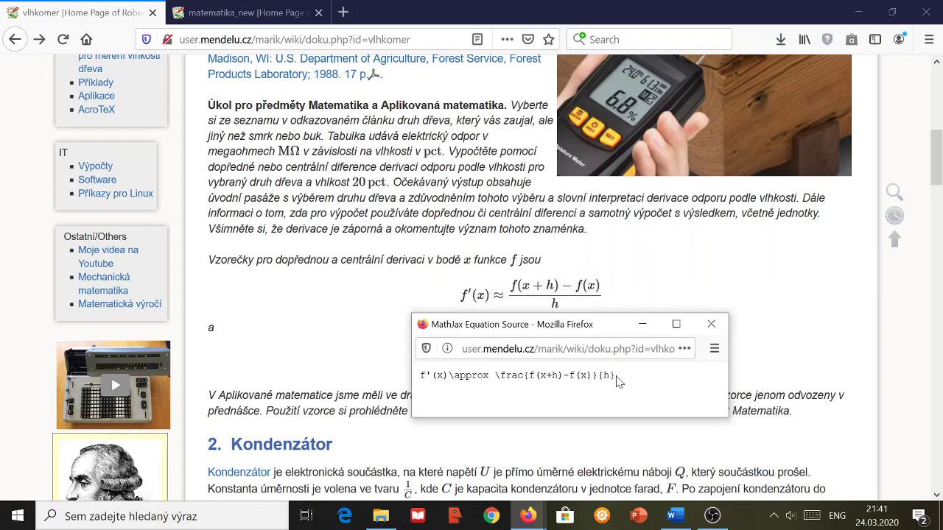
left_click_drag(617, 377, 421, 375)
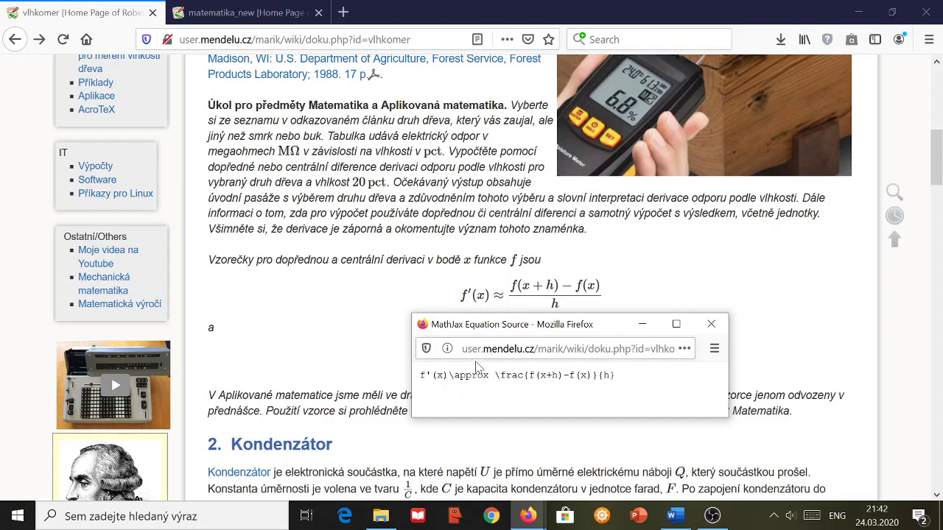
- Highlight in turn \approx, \frac, and the numerator f(x+h)-f(x) in the TeX source
left_click_drag(449, 376, 489, 377)
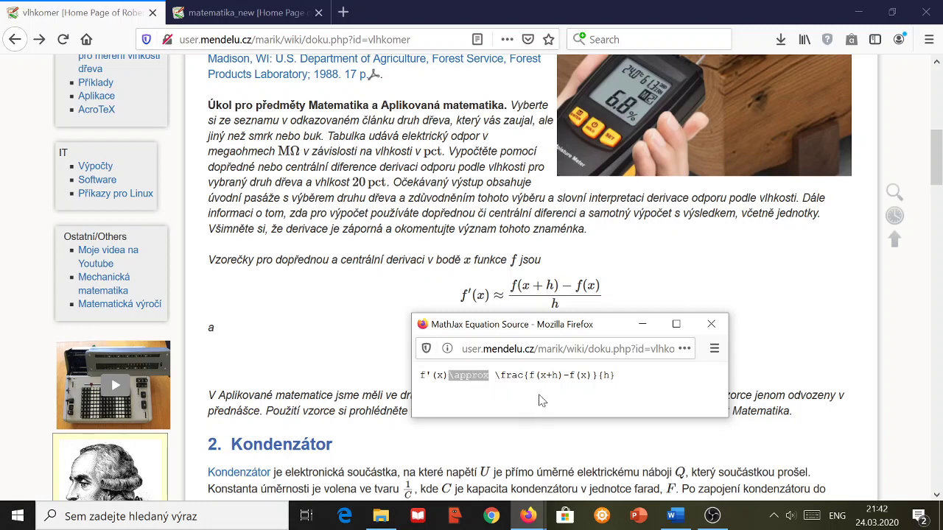
left_click(507, 385)
left_click_drag(495, 376, 523, 375)
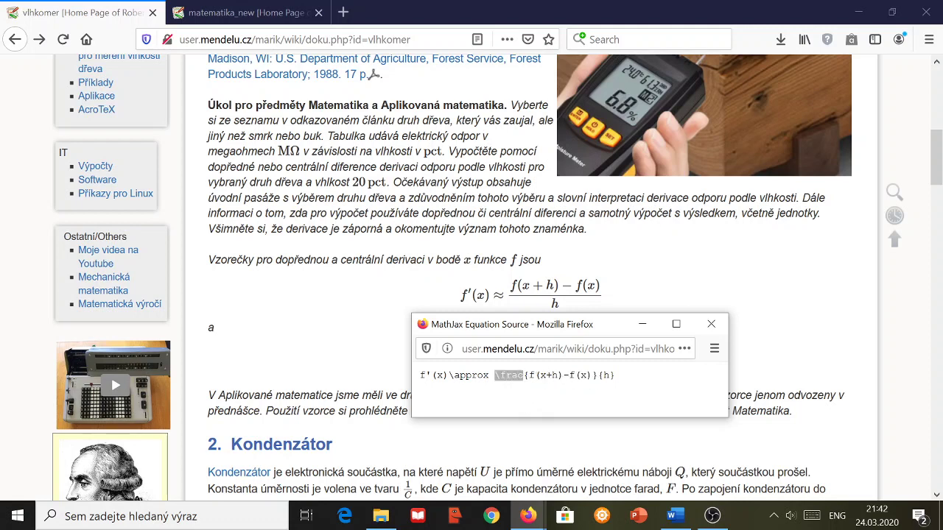
left_click(516, 375)
left_click_drag(598, 376, 524, 376)
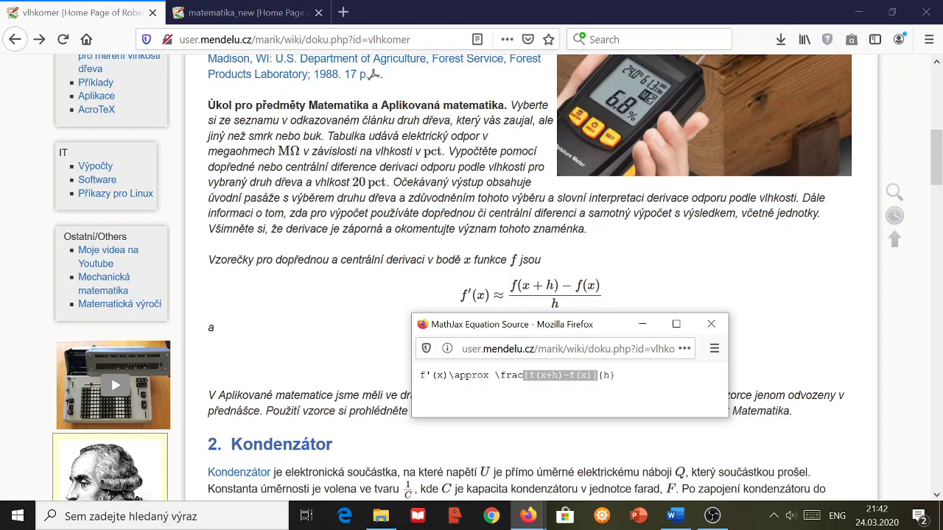
left_click(647, 387)
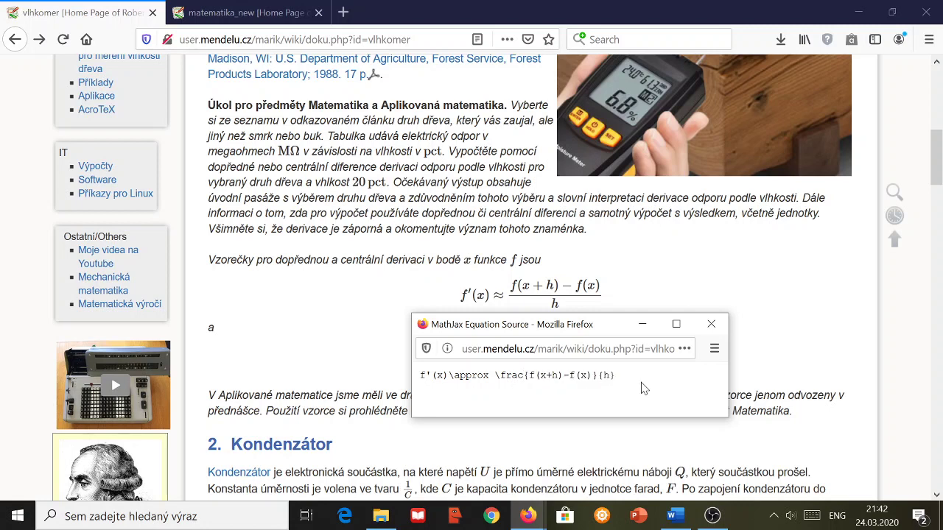
- Close the Equation Source window and scroll the wiki page to reach the page-tools menu
left_click(712, 325)
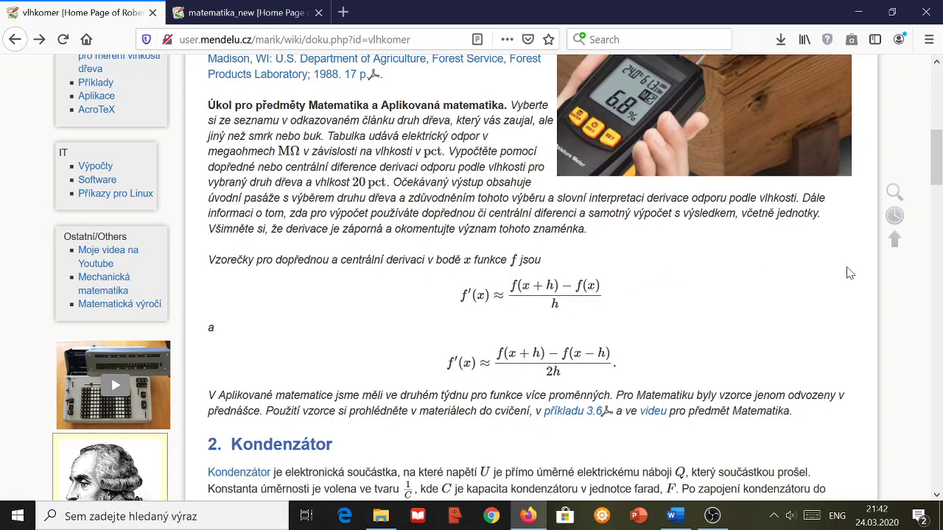
mouse_move(888, 244)
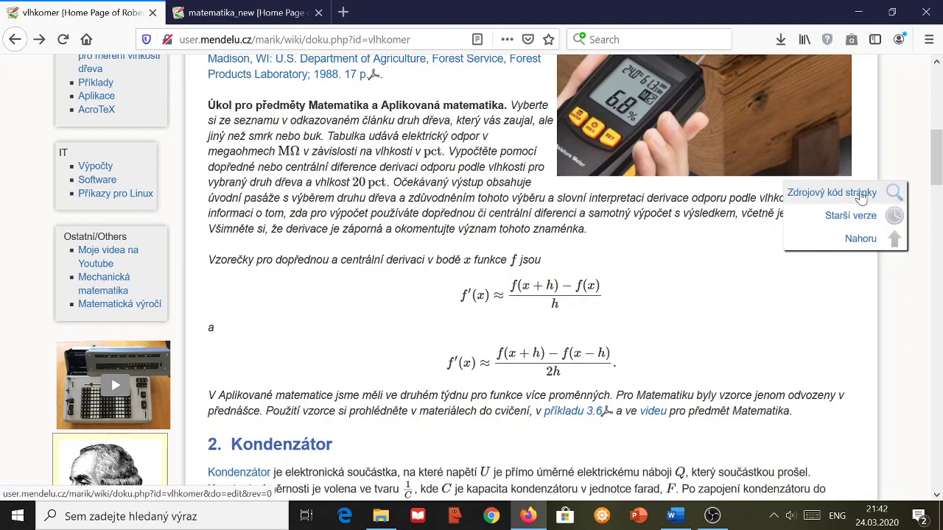
scroll(575, 372, "up", 3)
scroll(577, 373, "up", 3)
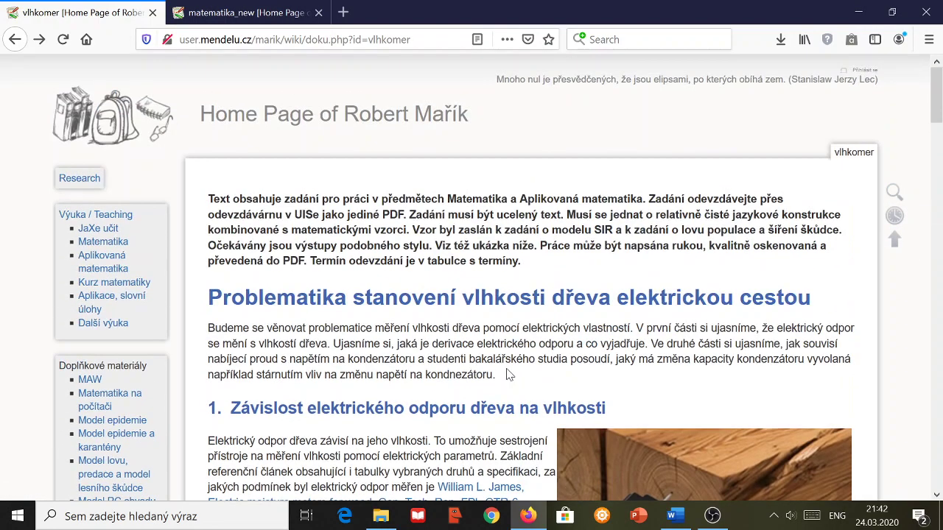
scroll(511, 375, "down", 2)
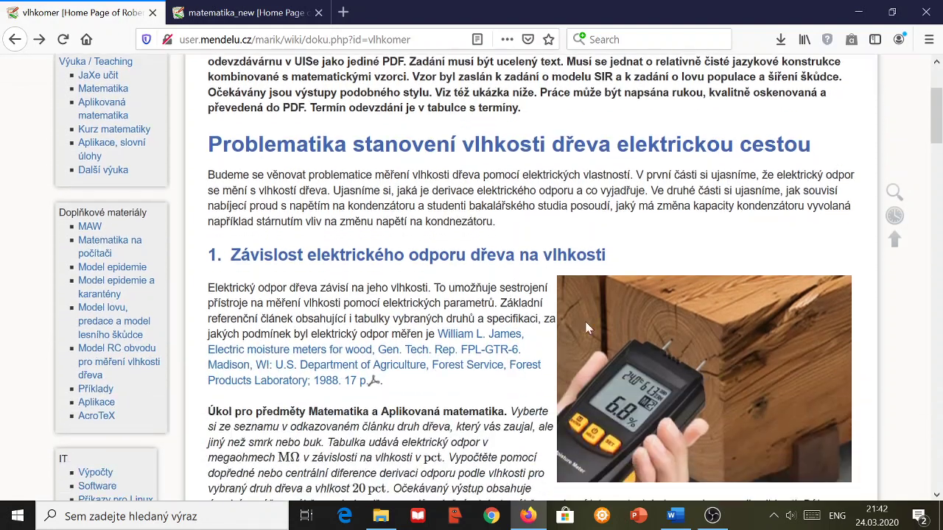
mouse_move(893, 193)
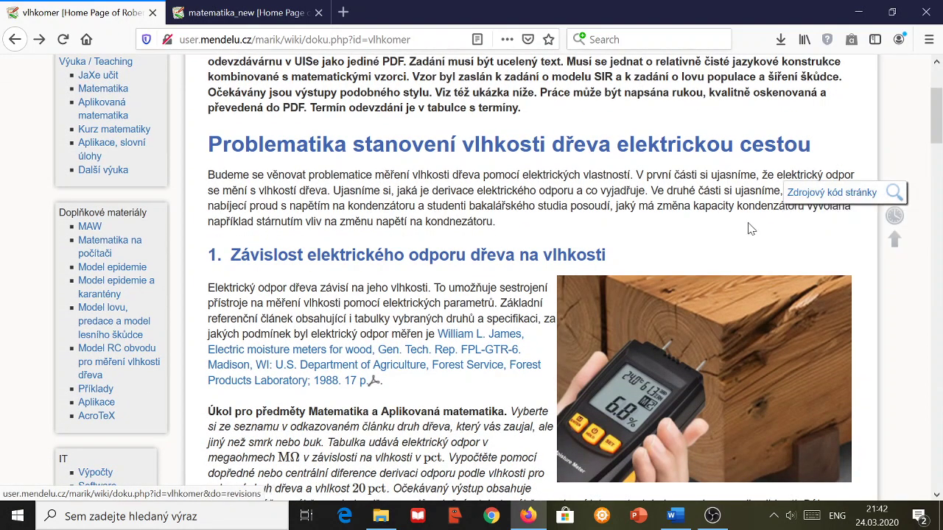
- Open Zdrojový kód stránky, zoom to 110%, and select the forward-difference formula's LaTeX code
left_click(844, 194)
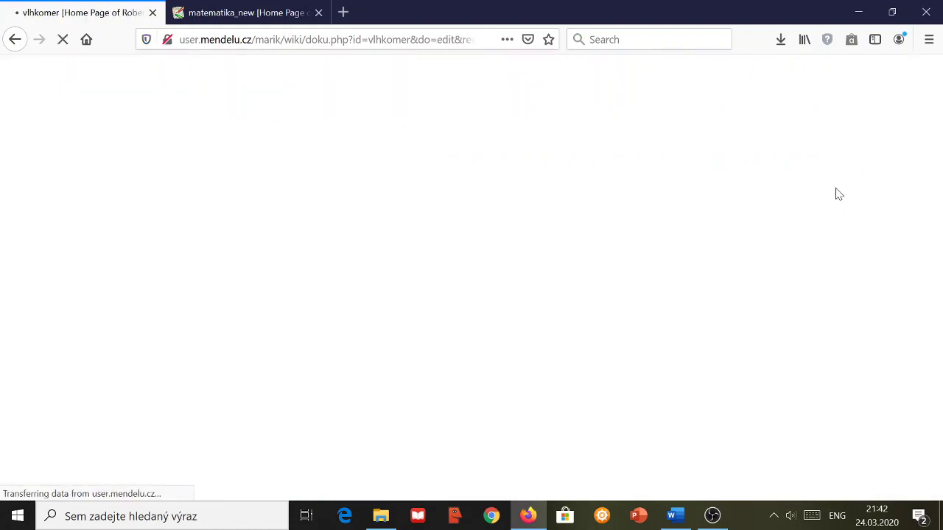
scroll(466, 275, "down", 3)
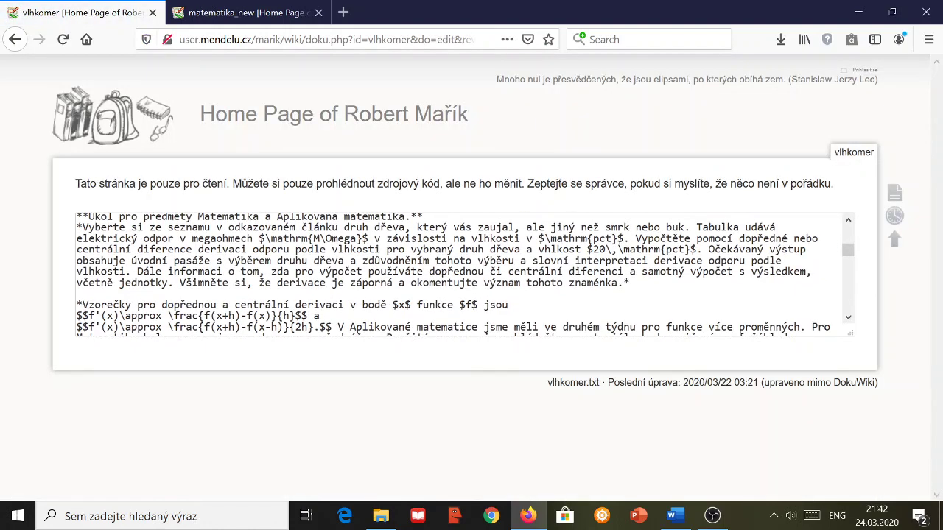
key("ctrl+plus")
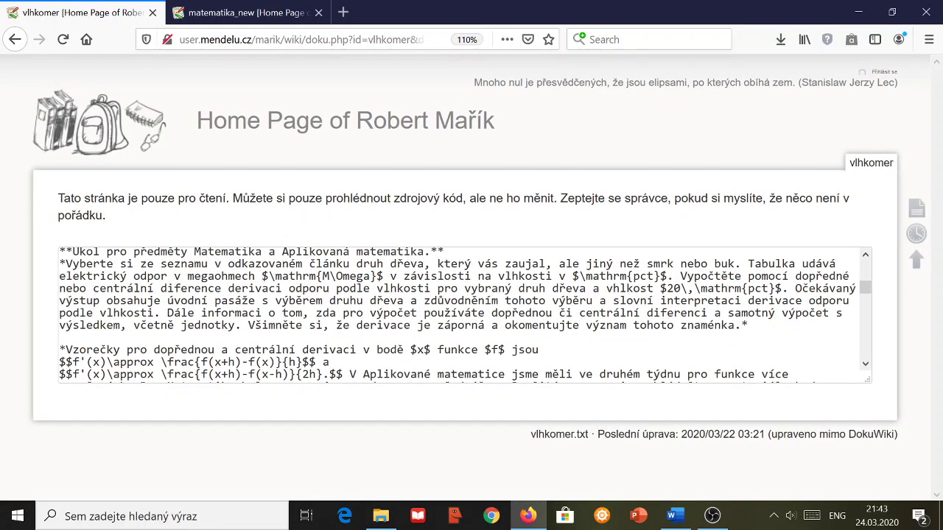
scroll(465, 316, "down", 2)
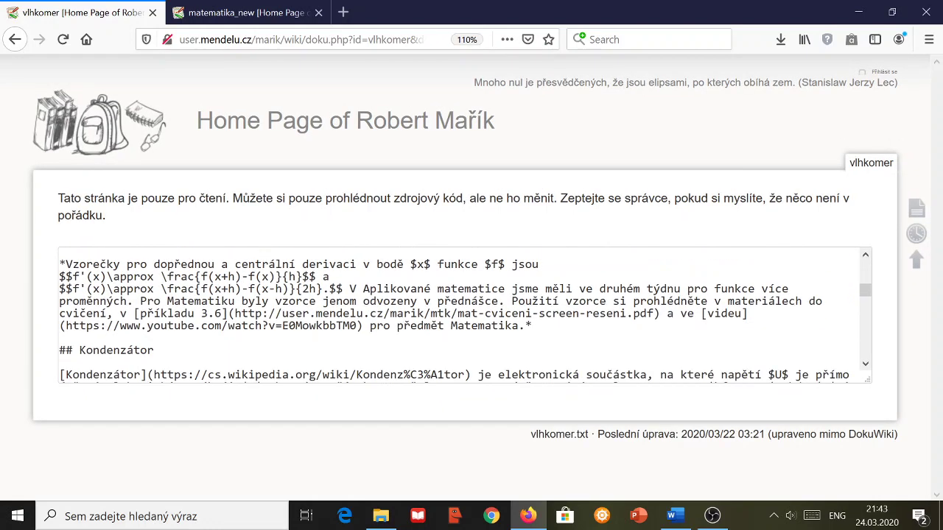
left_click_drag(302, 276, 80, 276)
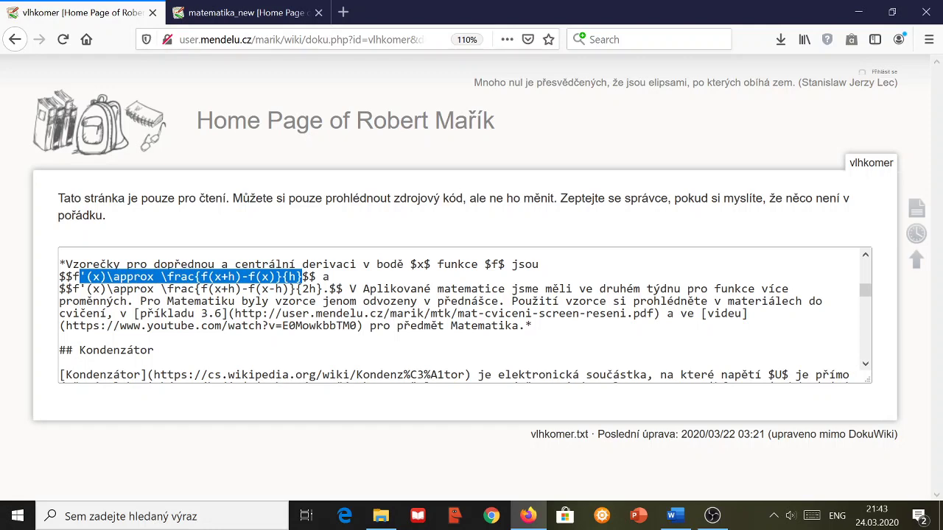
- Scroll down and select the $$\frac{\mathrm dU}{\mathrm dt}=\frac 1C I.$$ line in the source
scroll(465, 316, "down", 1)
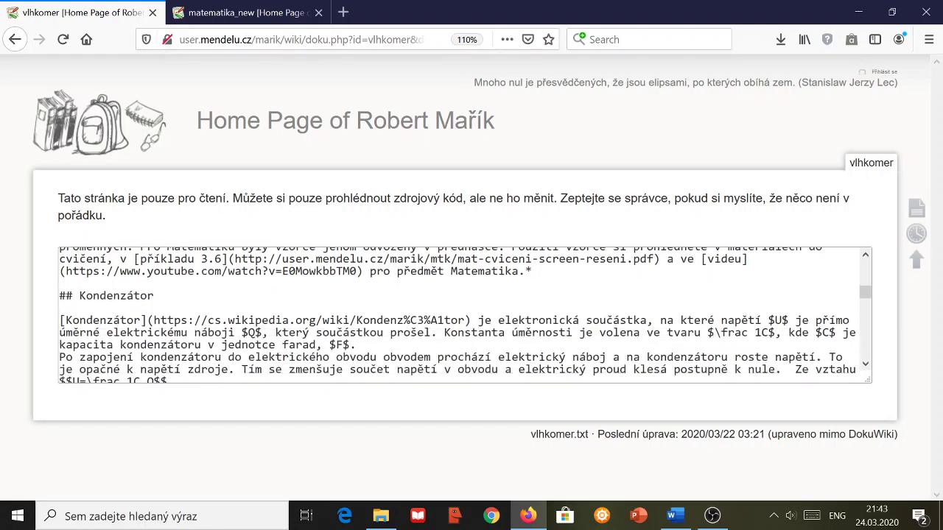
scroll(465, 316, "down", 2)
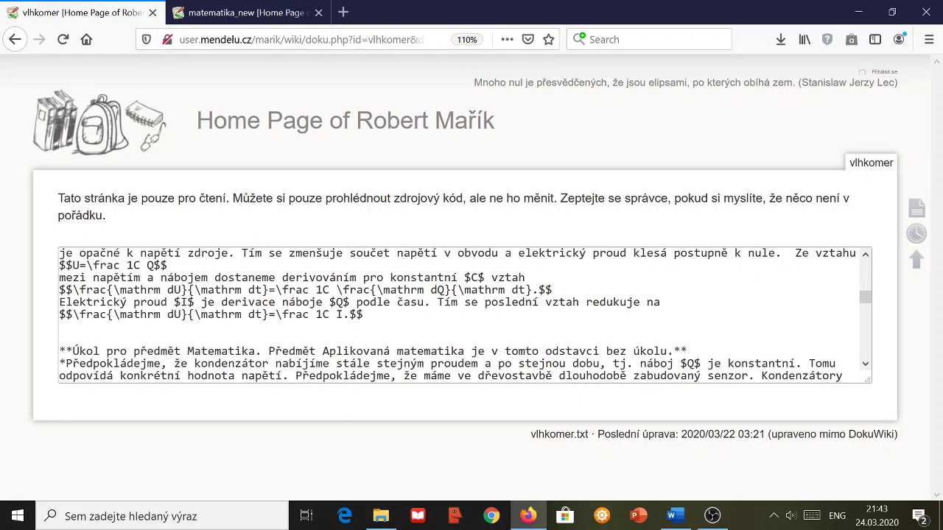
double_click(340, 302)
mouse_move(349, 314)
left_mouse_down()
mouse_move(147, 302)
mouse_move(73, 315)
left_mouse_up()
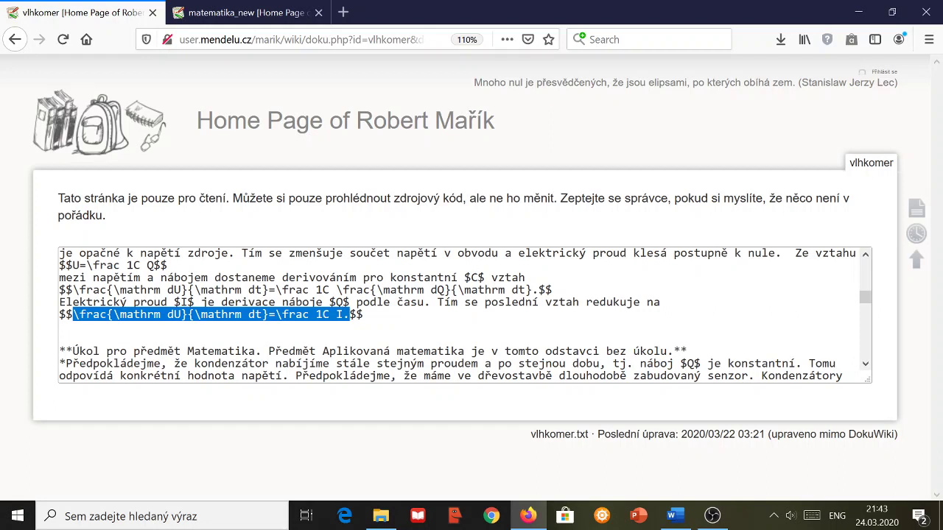
mouse_move(351, 302)
left_mouse_down()
mouse_move(341, 302)
mouse_move(364, 315)
left_mouse_up()
left_click(346, 302)
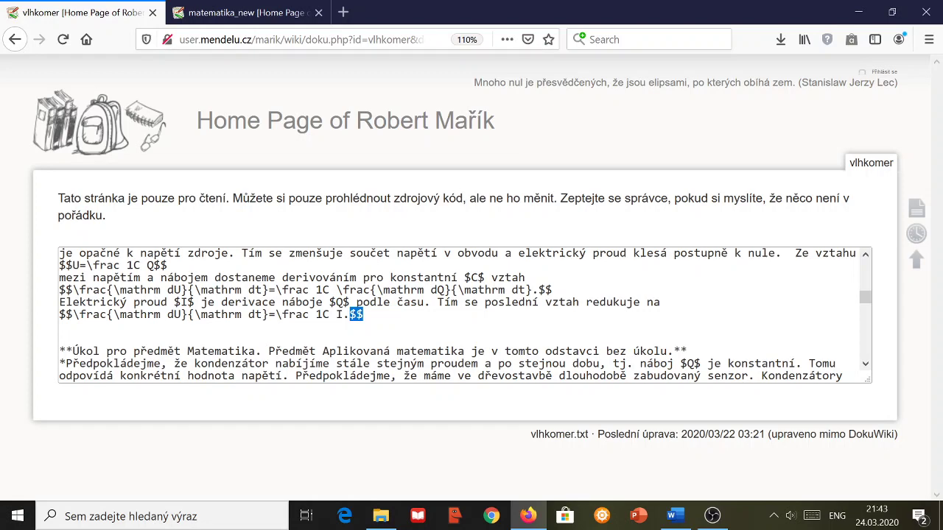
- Open the 'Derivace a lineární aproximace' lecture markdown from the matematika_new course slides page
left_click(263, 17)
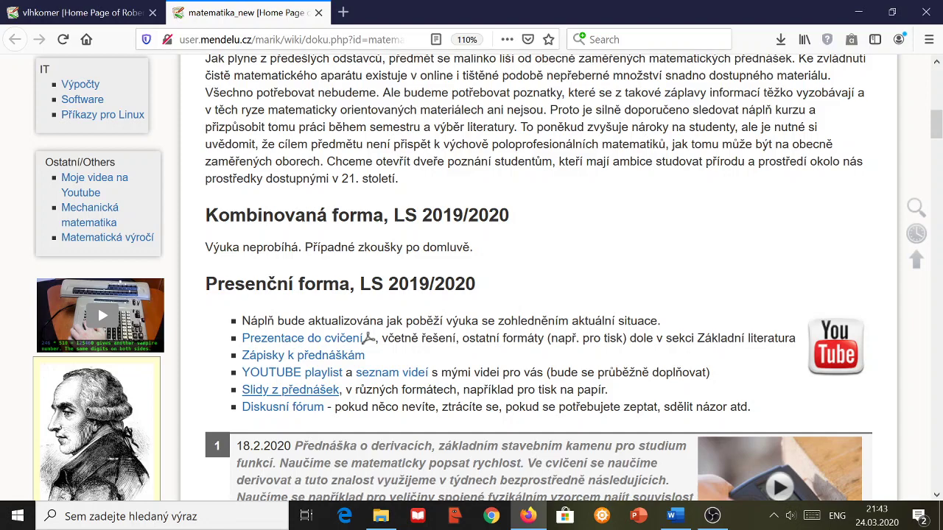
left_click(319, 392)
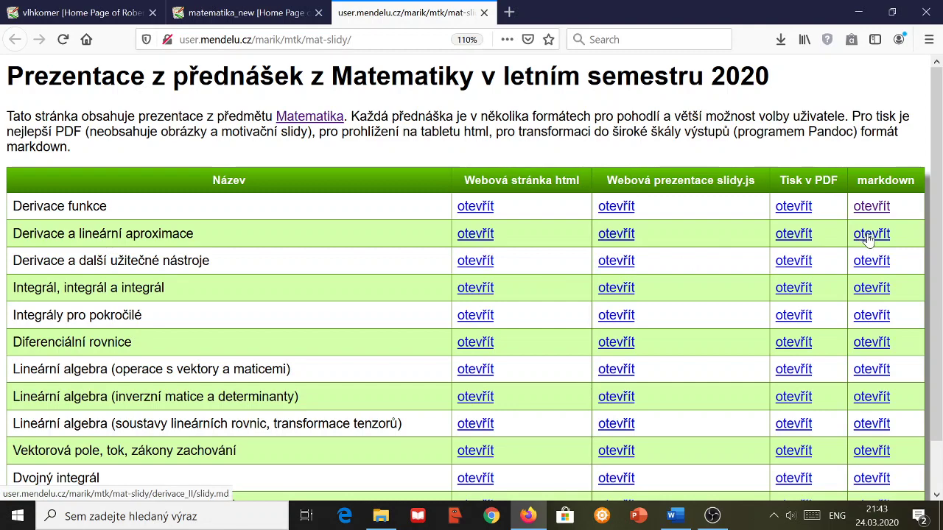
left_click(868, 237)
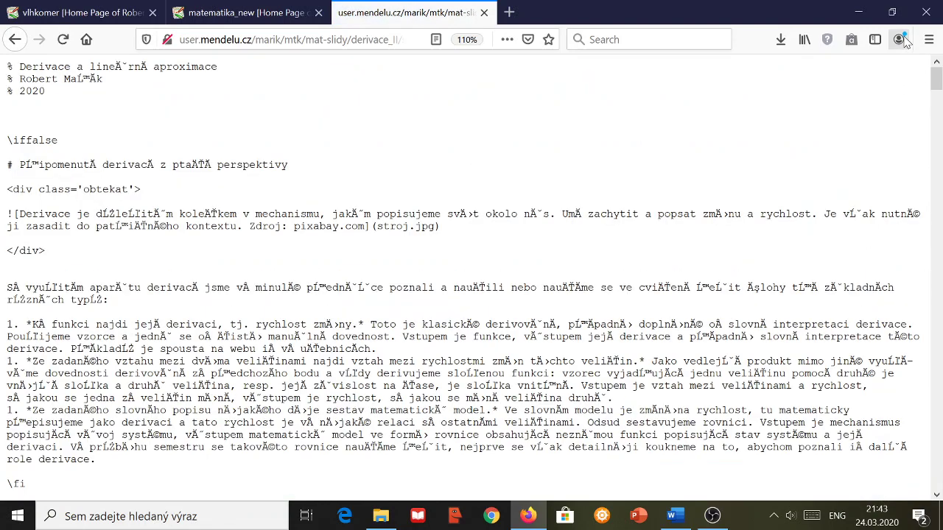
- Set the page's text encoding to Unicode through More > Text Encoding
left_click(927, 41)
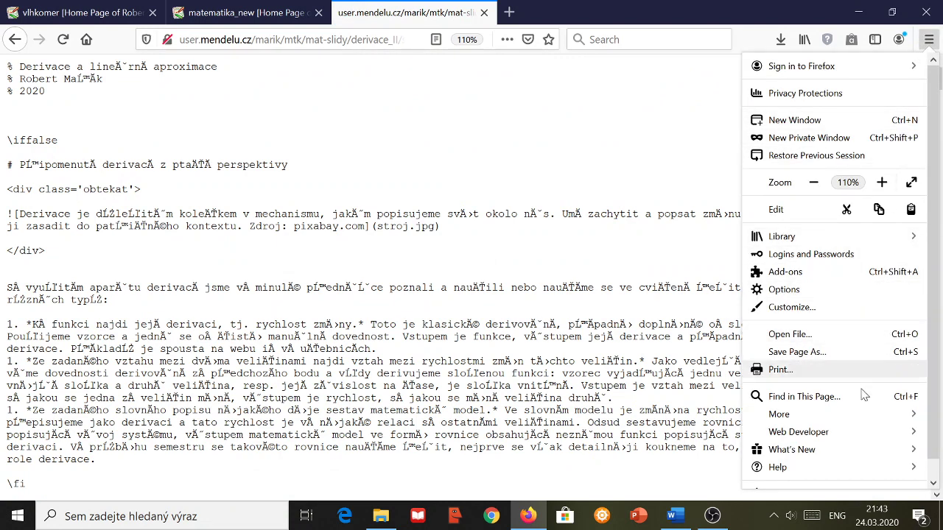
left_click(802, 415)
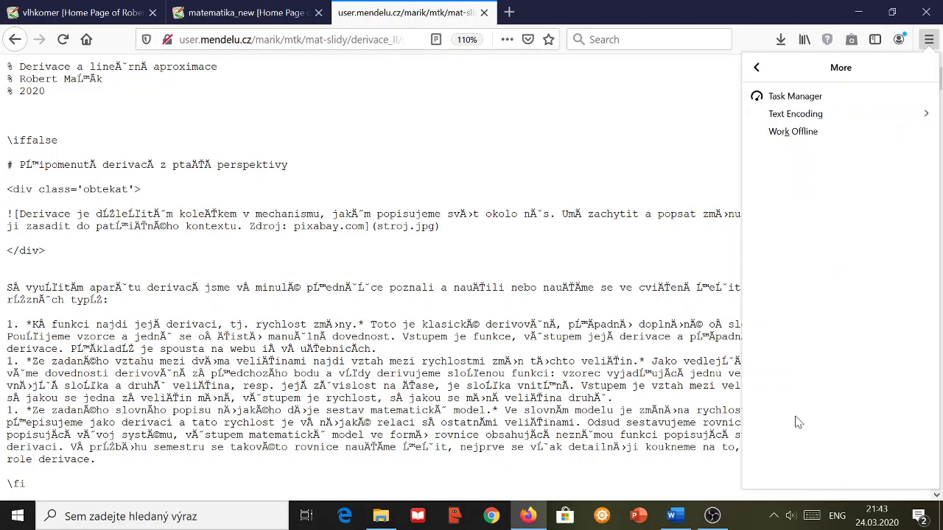
left_click(815, 115)
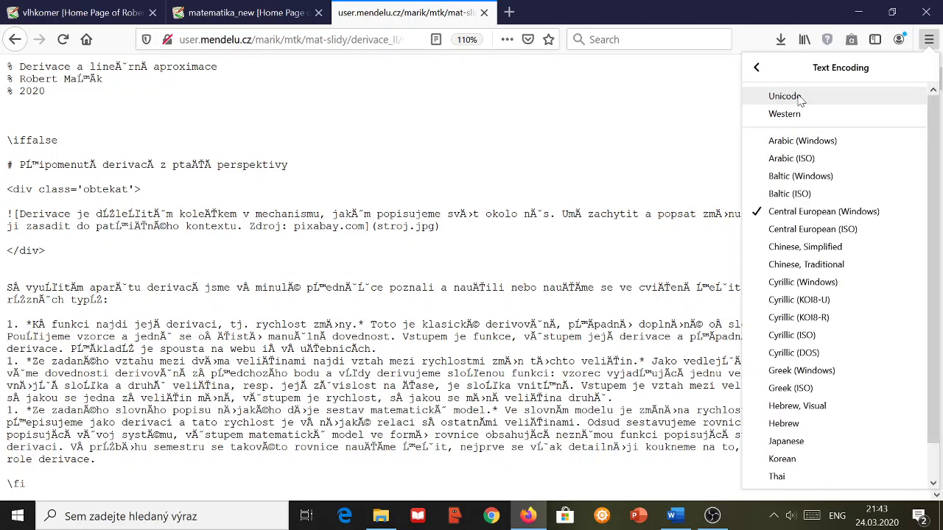
left_click(800, 97)
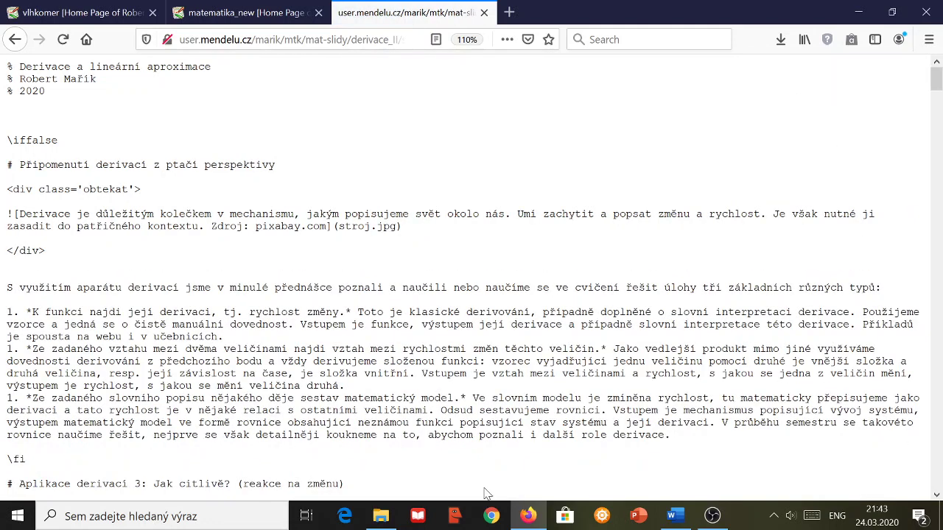
- Zoom the lecture source to 150%, scroll down, and highlight the inline $\Delta x$ snippet
key("ctrl+plus")
key("ctrl+plus")
key("ctrl+plus")
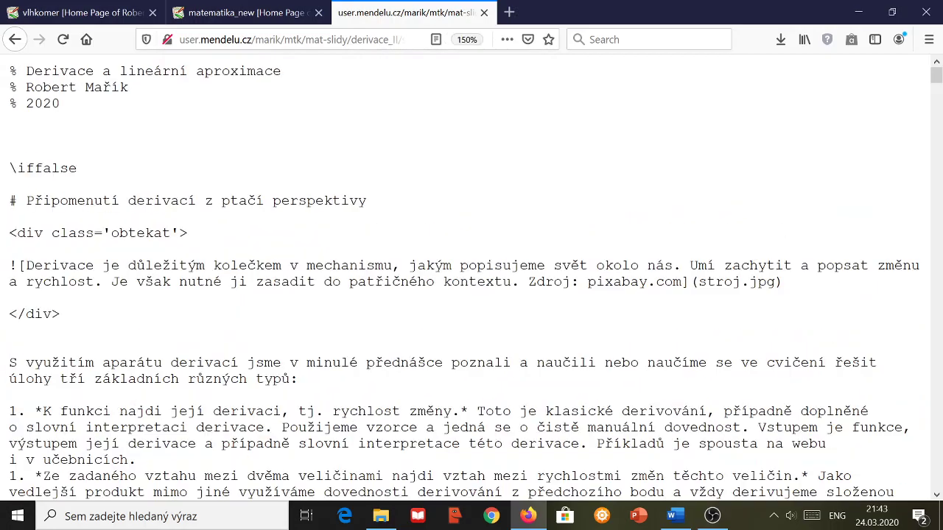
scroll(453, 429, "down", 3)
scroll(452, 429, "down", 2)
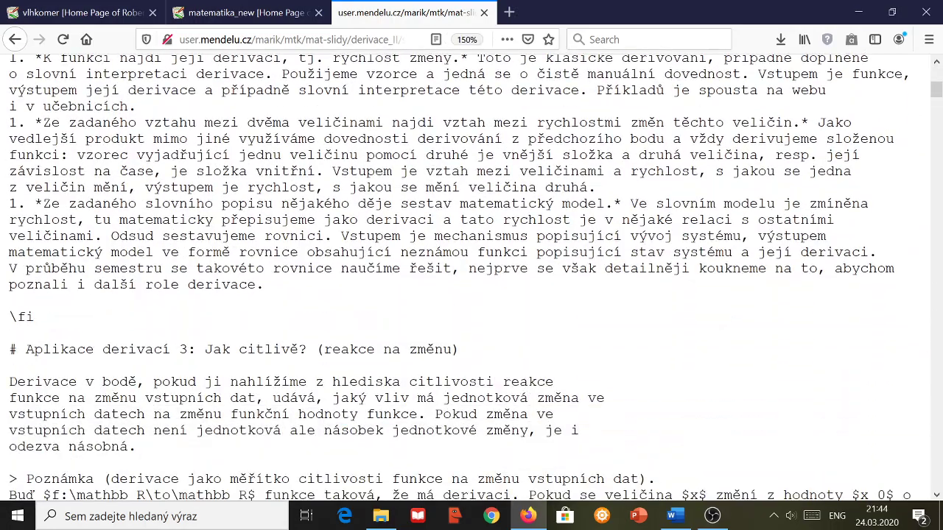
scroll(452, 429, "down", 2)
scroll(453, 429, "down", 2)
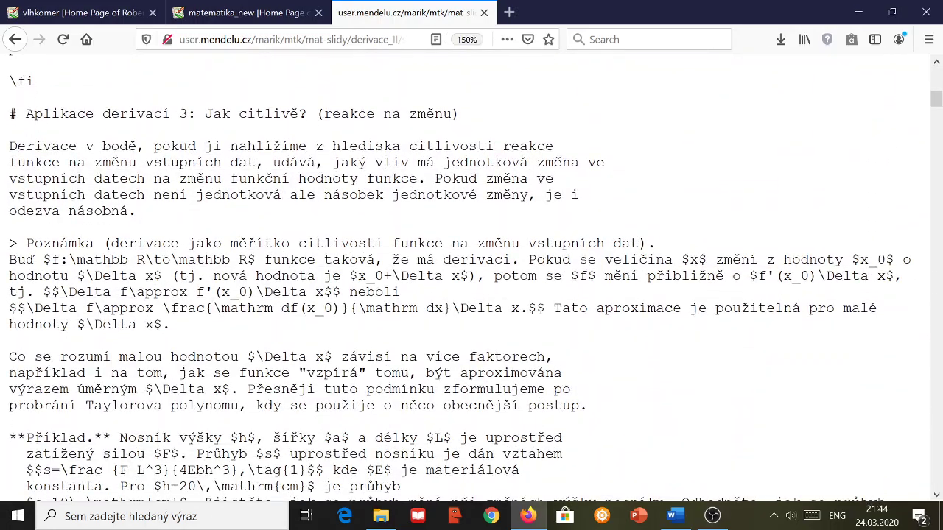
left_click_drag(162, 276, 76, 277)
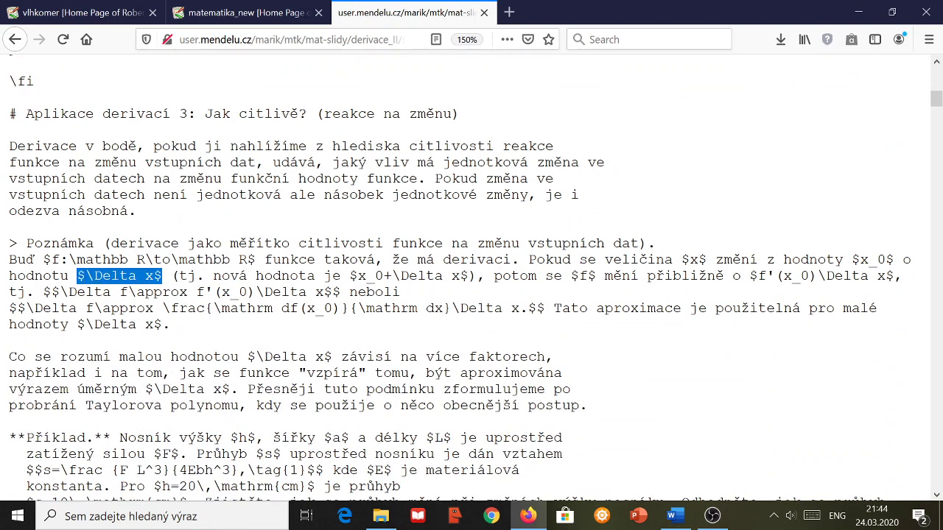
left_click(119, 276)
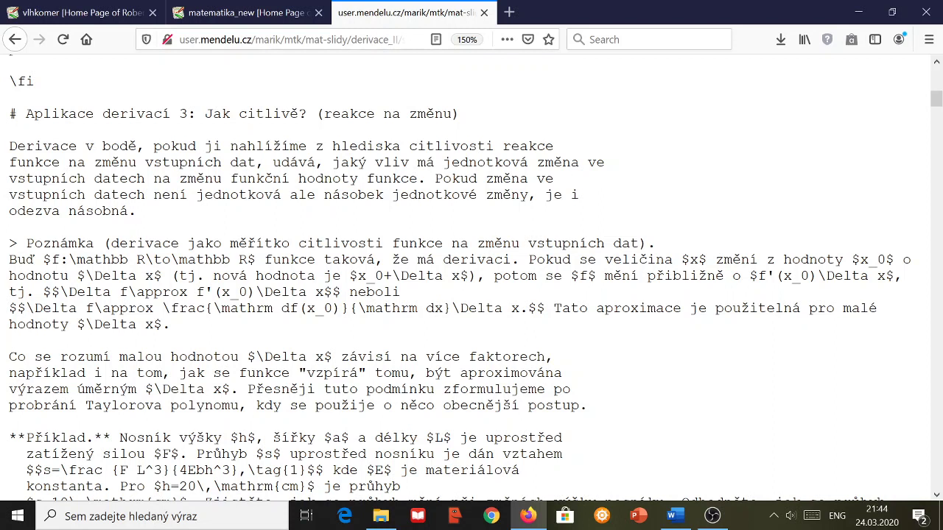
- Highlight the displayed $$\Delta f\approx f'(x_0)\Delta x$$ formula, then scroll further through the section
left_click_drag(60, 291, 324, 292)
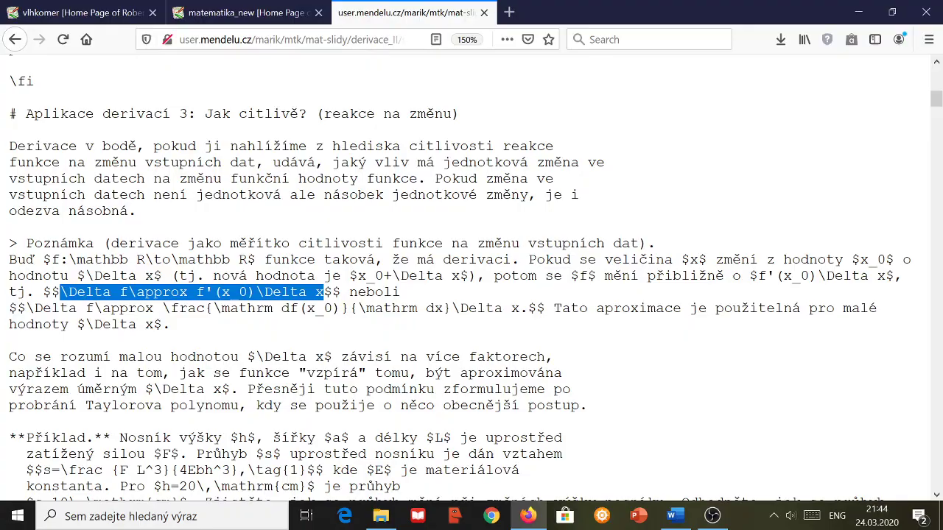
scroll(472, 277, "down", 8)
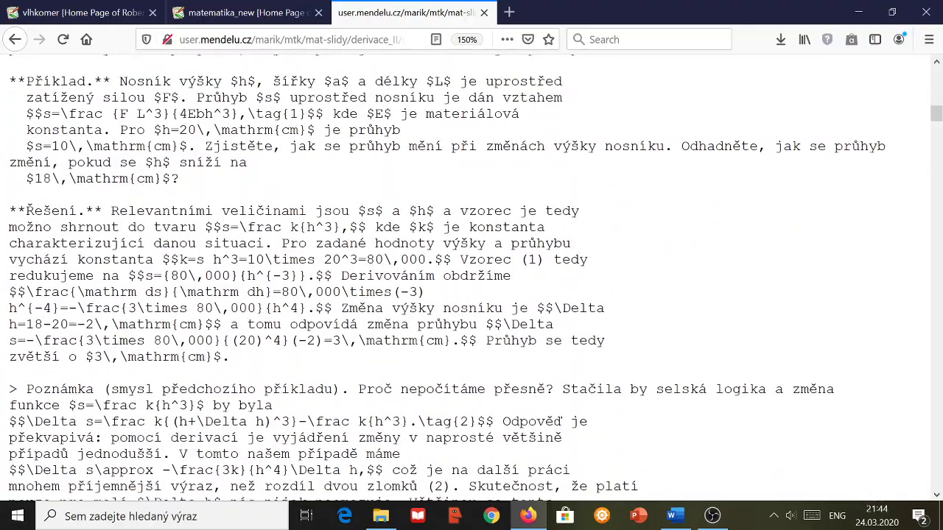
scroll(471, 276, "down", 4)
scroll(472, 276, "down", 2)
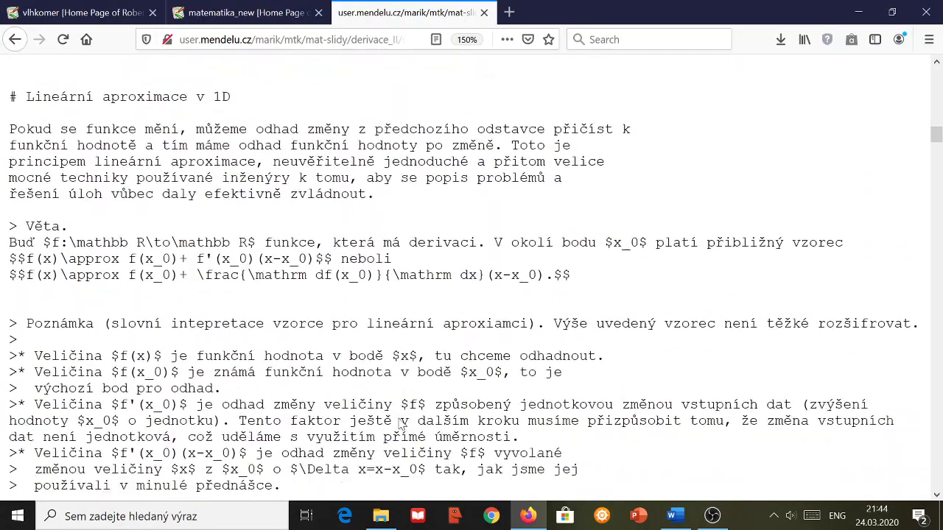
scroll(472, 276, "down", 1)
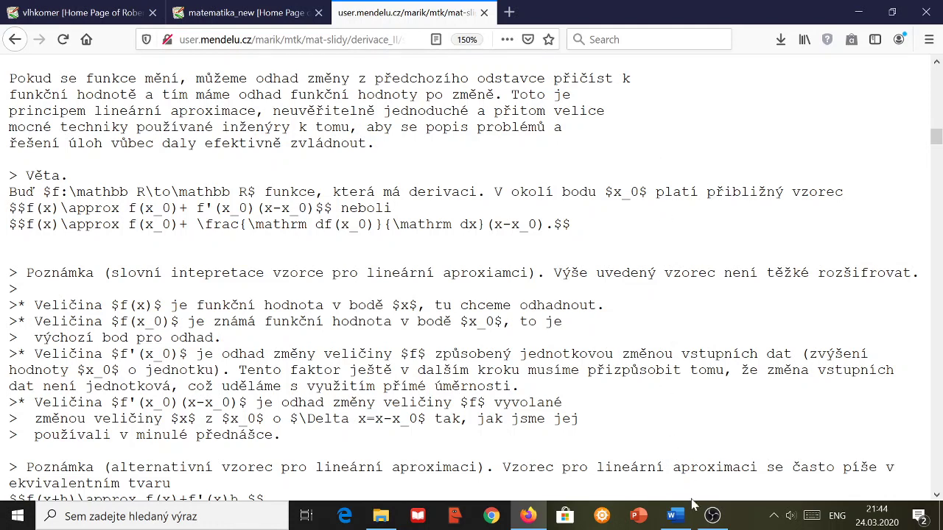
- Back in Word, place the cursor at the cosine's exponent in the \sin^2{x}+\cos^2{x}=1 line
left_click(676, 519)
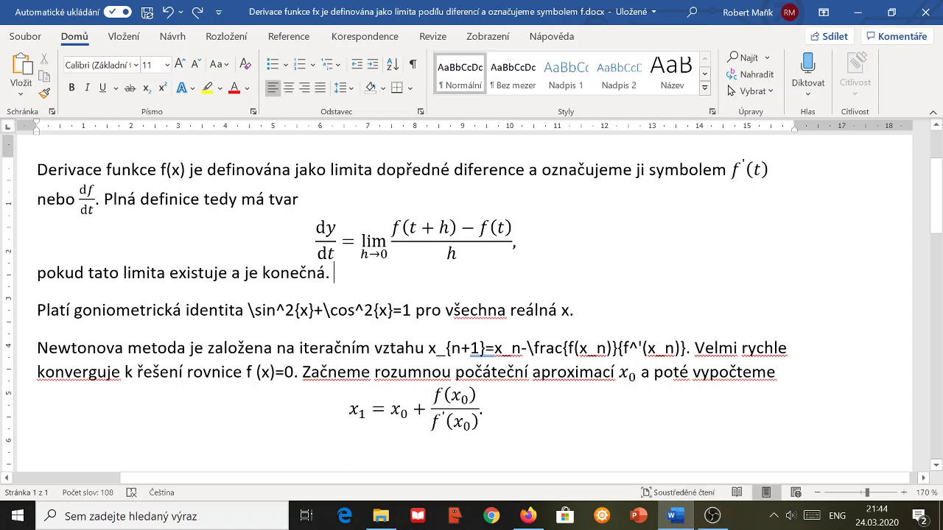
left_click_drag(247, 310, 275, 310)
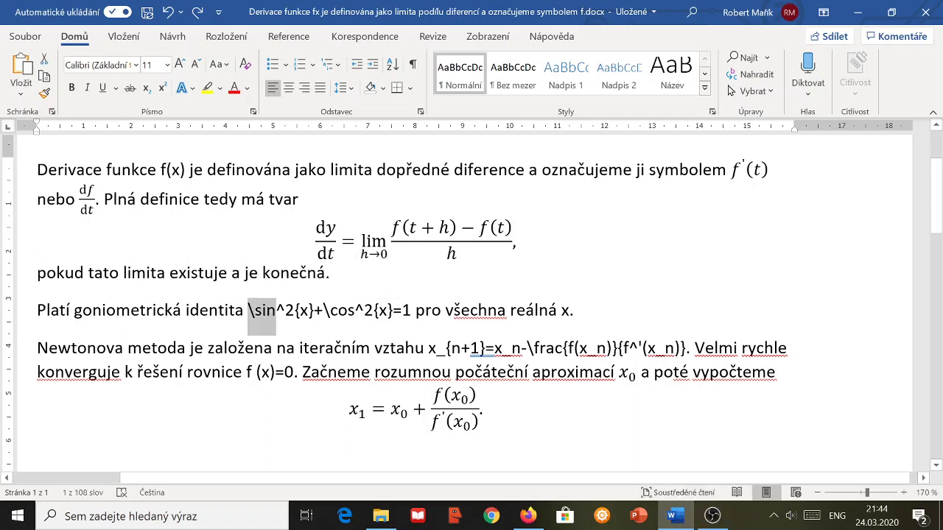
left_click(285, 311)
key("Left")
key("shift+Right")
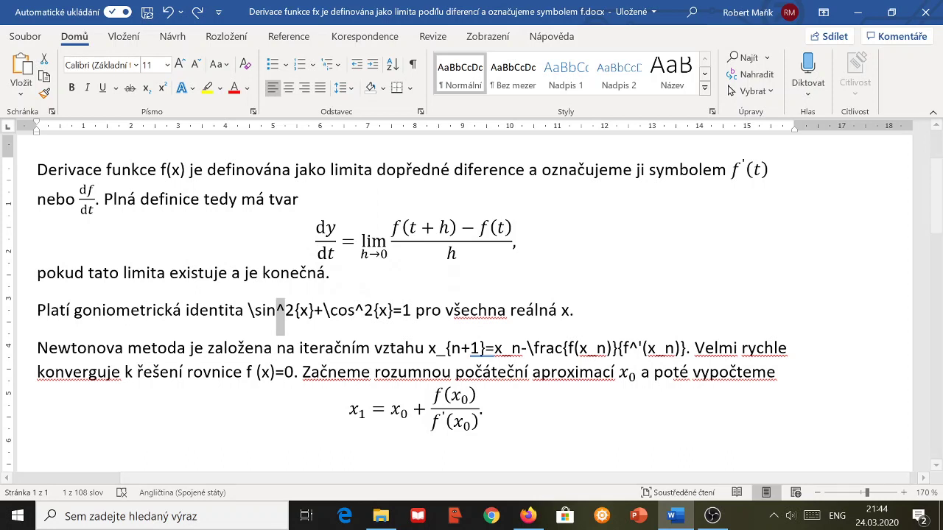
key("Right")
key("Right")
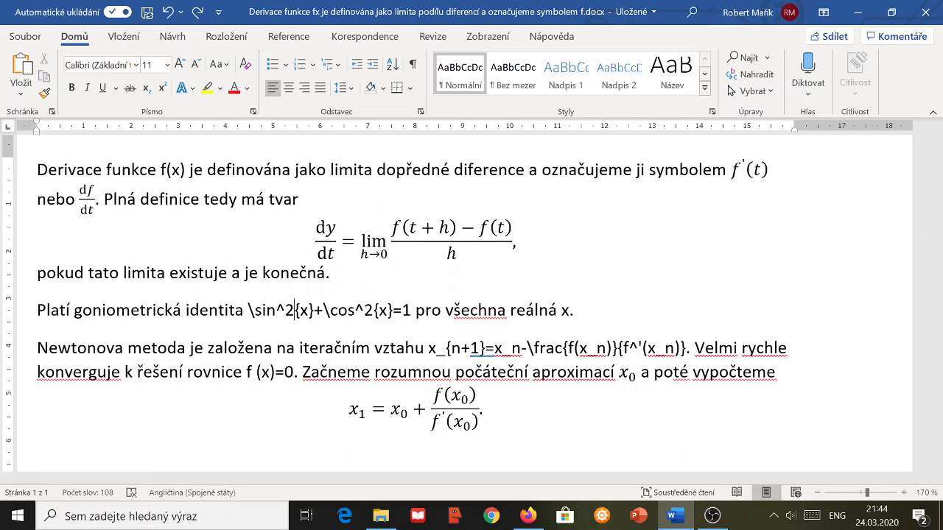
key("Right")
key("Right")
key("Right")
key("Right")
key("Right")
key("Right")
key("Right")
key("Right")
key("Right")
key("Right")
key("Right")
- Replace the cosine exponent 2 with {23} and select the whole LaTeX identity
key("Left")
key("BackSpace")
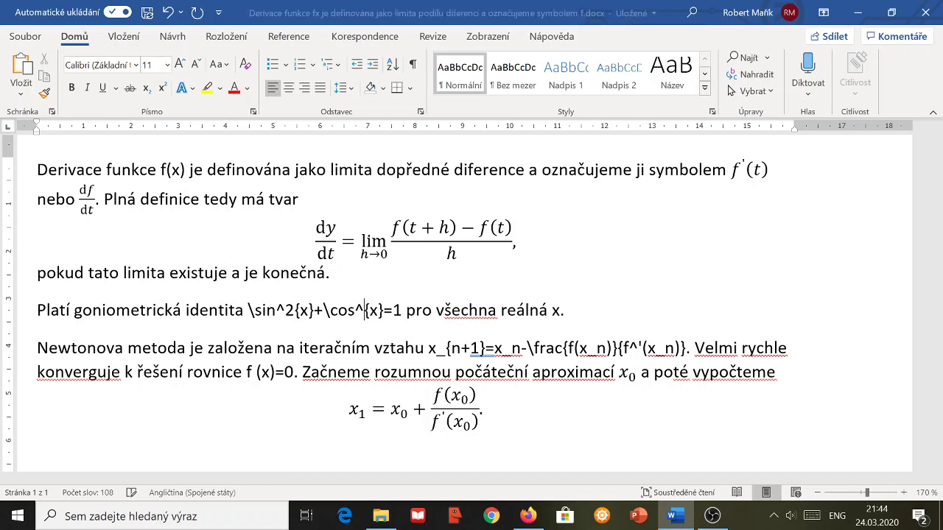
type("{}")
key("Left")
type("23")
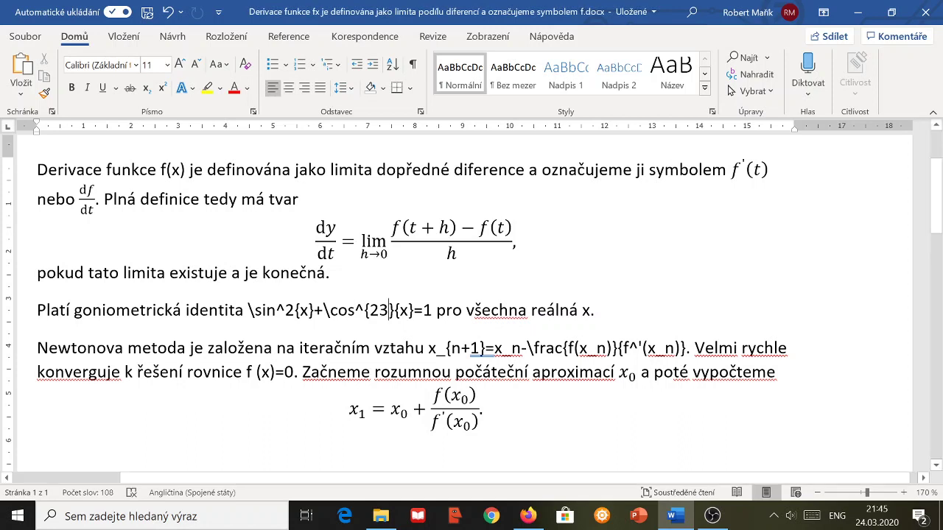
left_click_drag(434, 311, 248, 313)
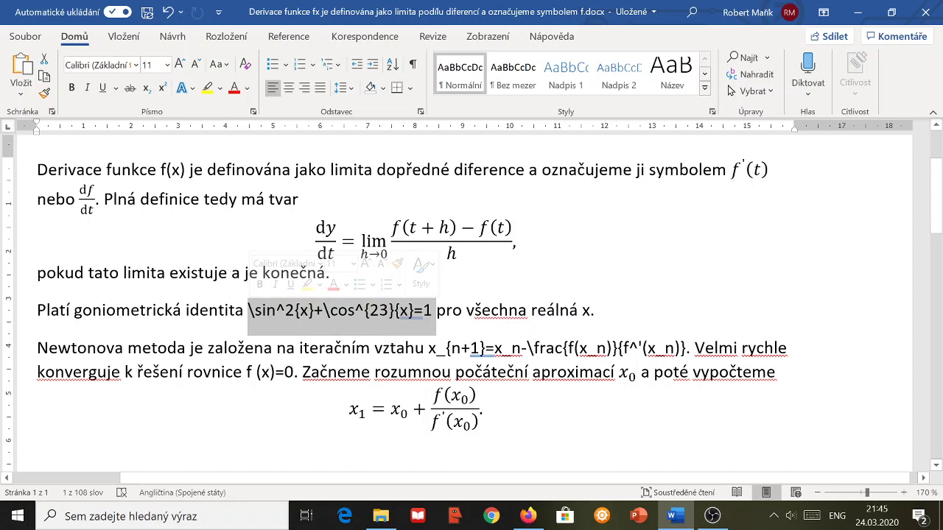
- Convert the identity with Alt+=, apply Matematický formát, and make it a standalone displayed equation
key("alt+equal")
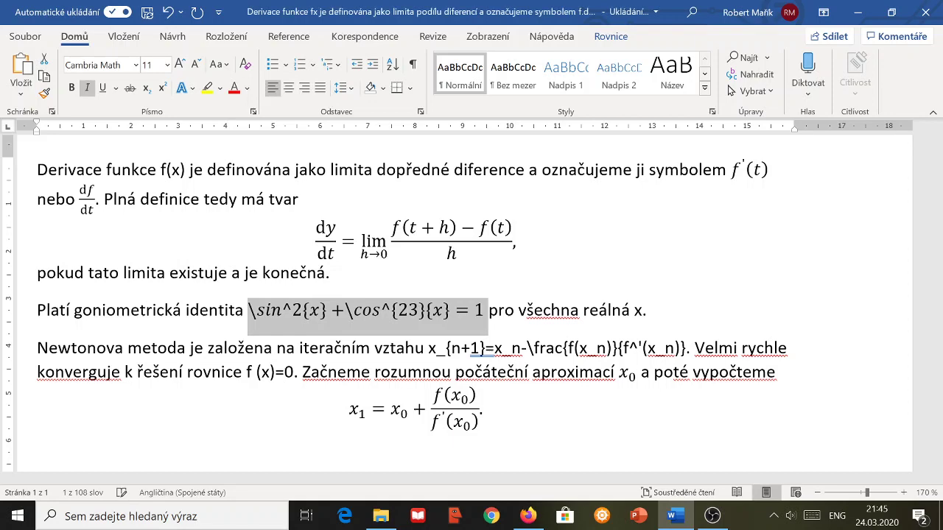
left_click(484, 312)
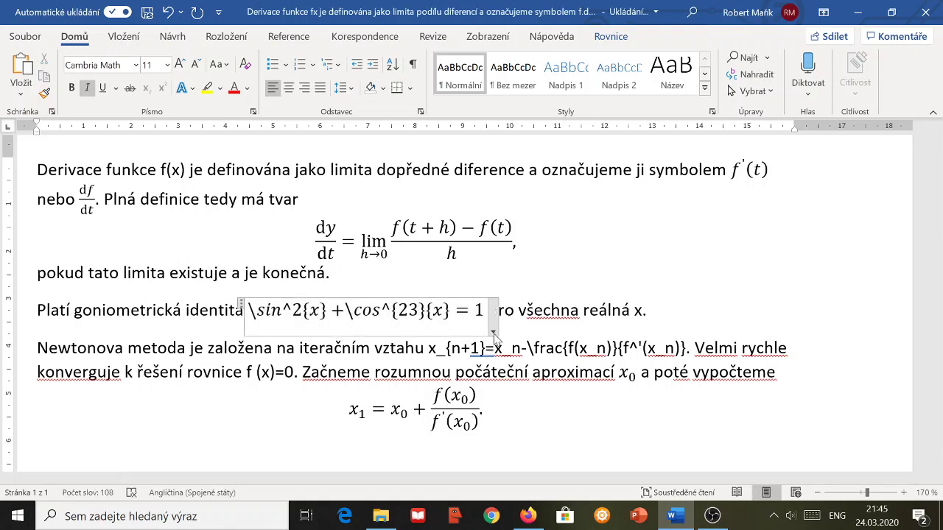
left_click(493, 333)
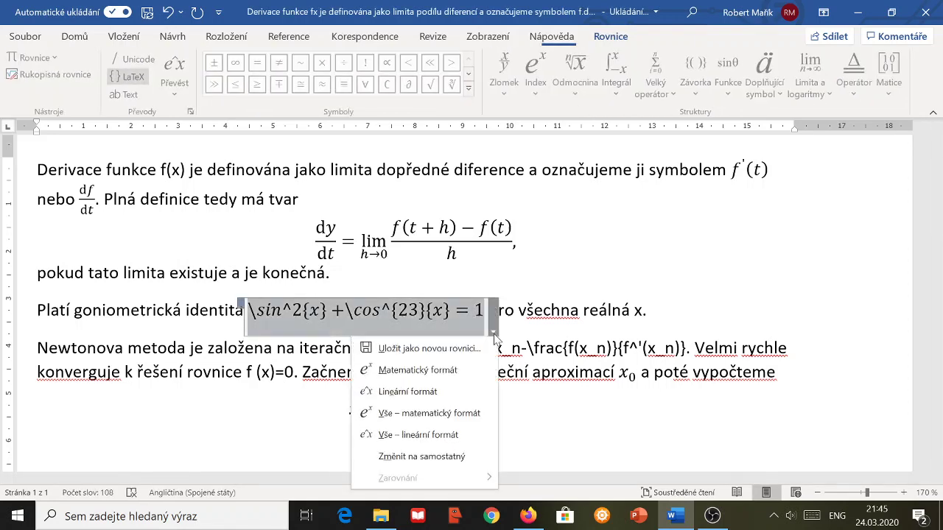
left_click(448, 374)
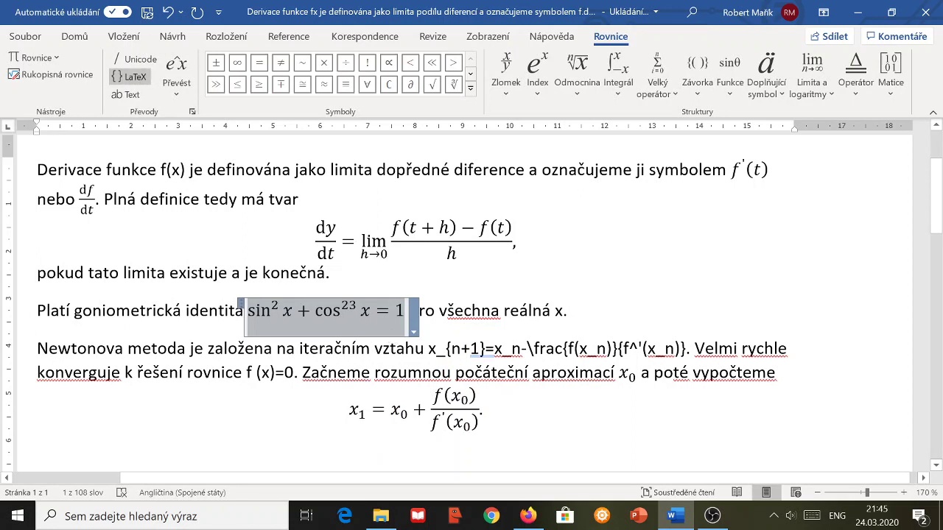
left_click(414, 333)
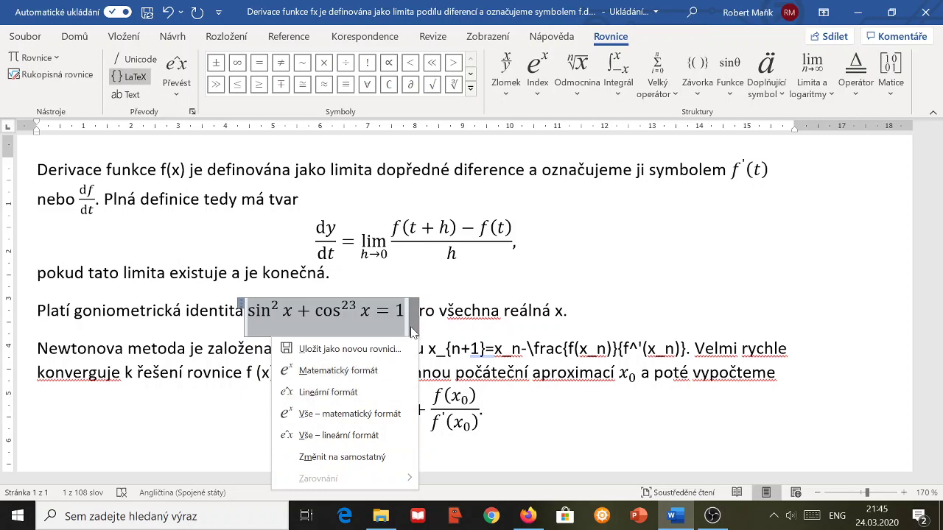
left_click(370, 455)
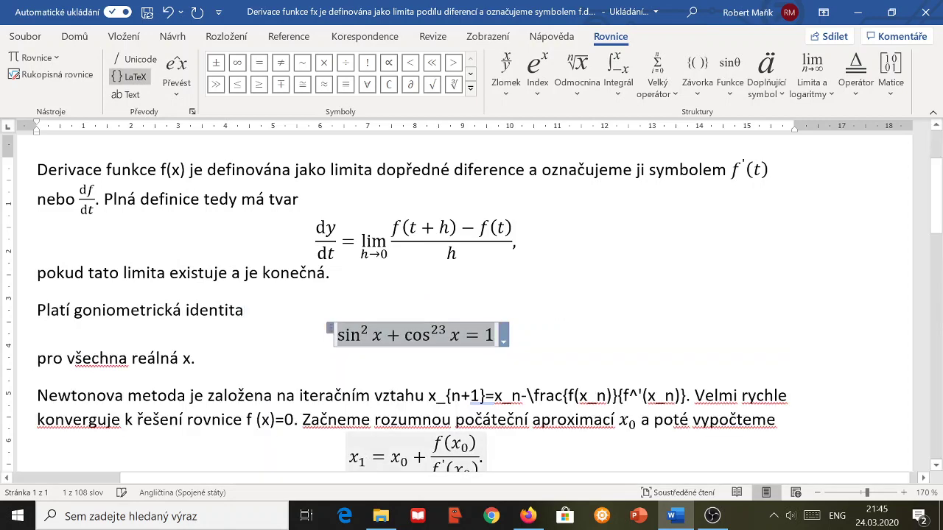
left_click(196, 359)
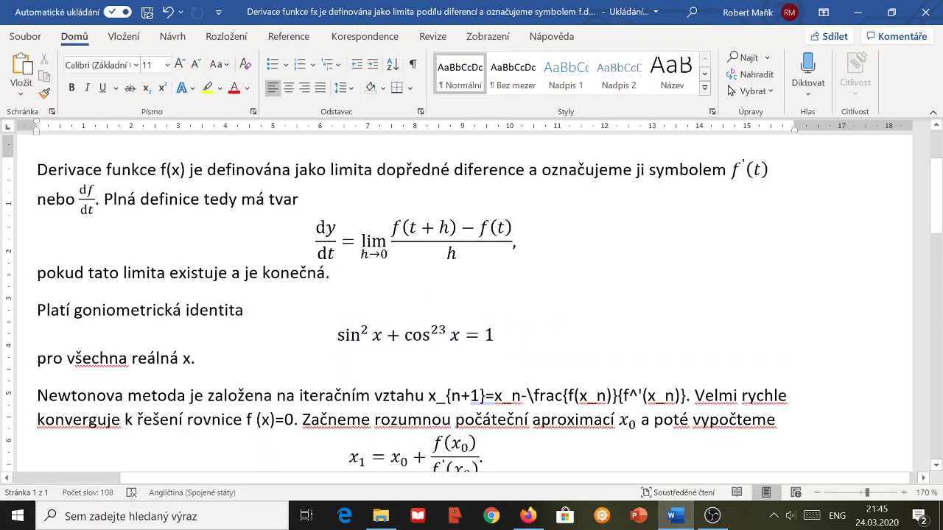
- Make the final x of 'pro všechna reálná x.' an inline equation with Alt+Shift+=
left_click_drag(37, 310, 199, 365)
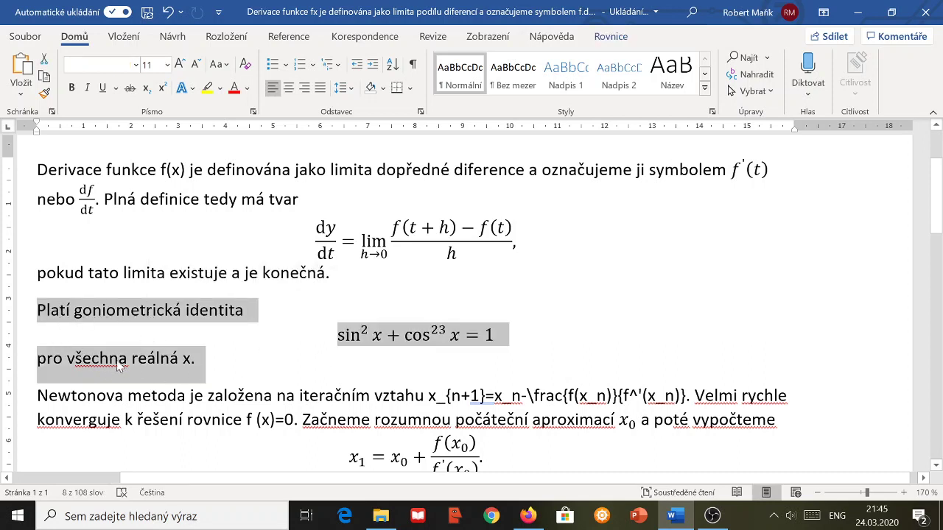
left_click(244, 311)
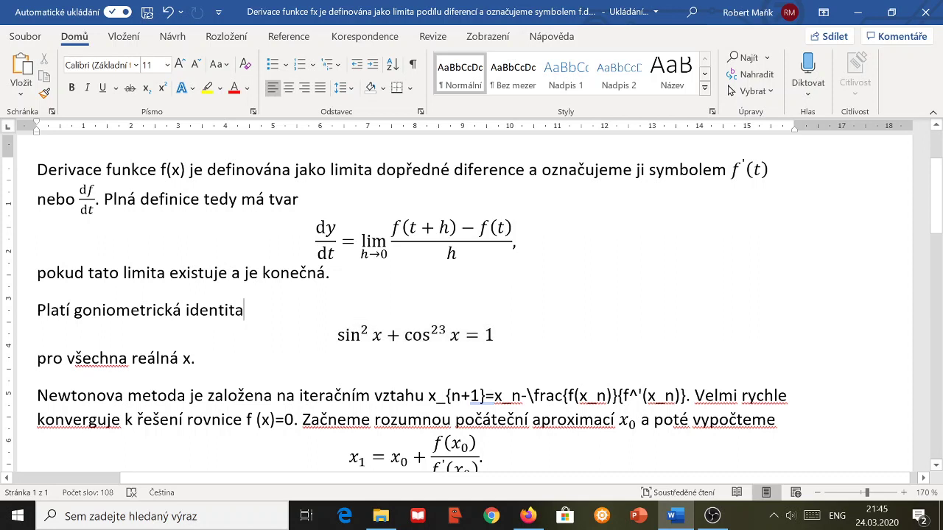
double_click(353, 336)
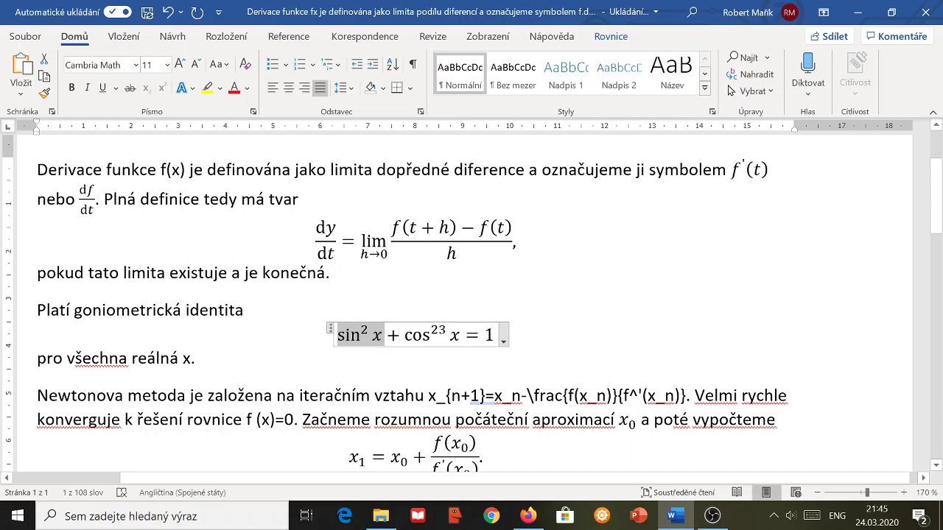
double_click(187, 359)
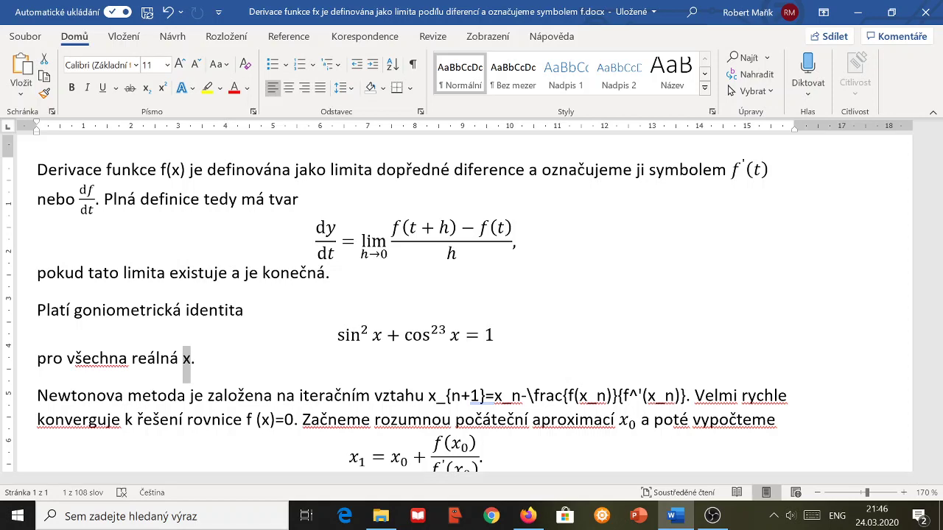
key("alt+shift+equal")
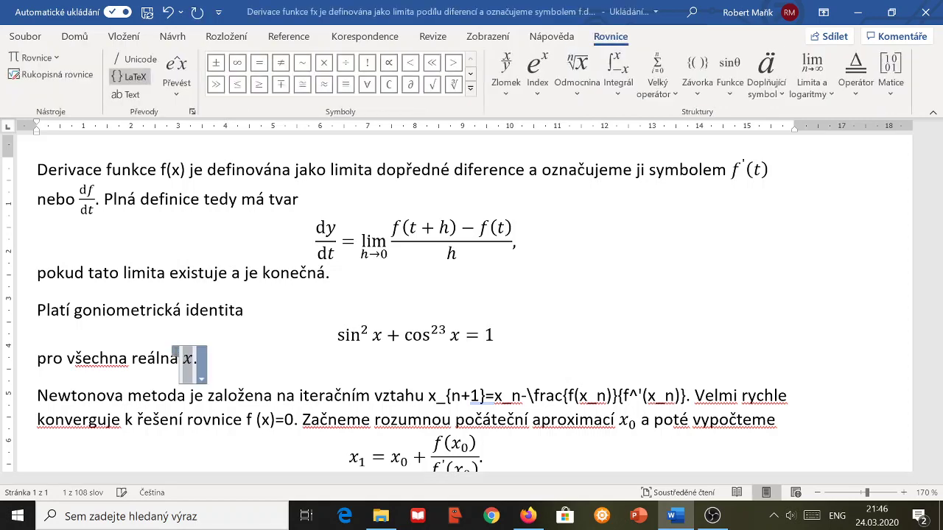
key("Right")
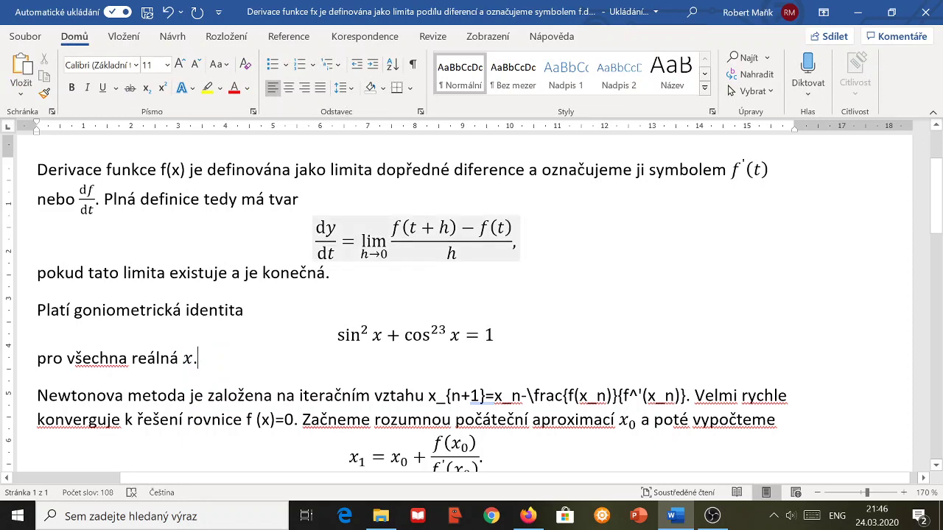
left_click(336, 229)
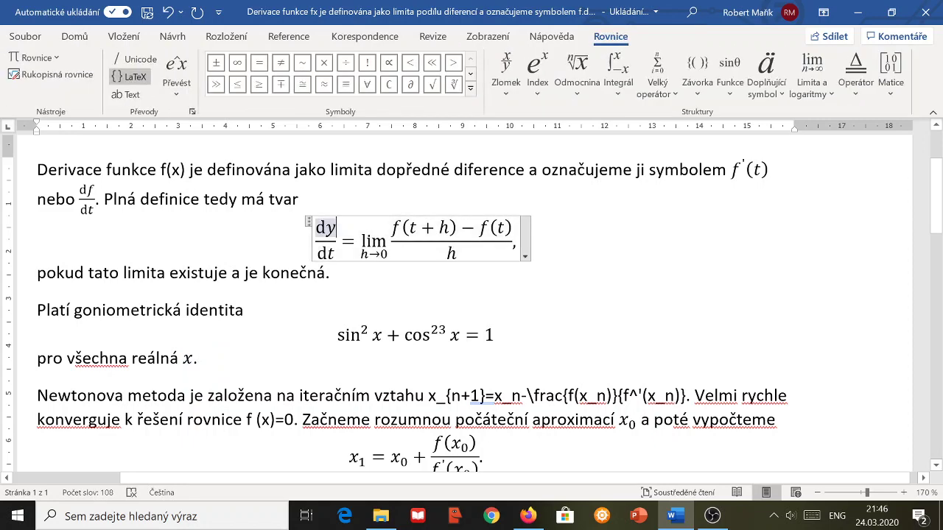
- Replace the y in dy/dt with f so the derivative reads df/dt
key("shift+Left")
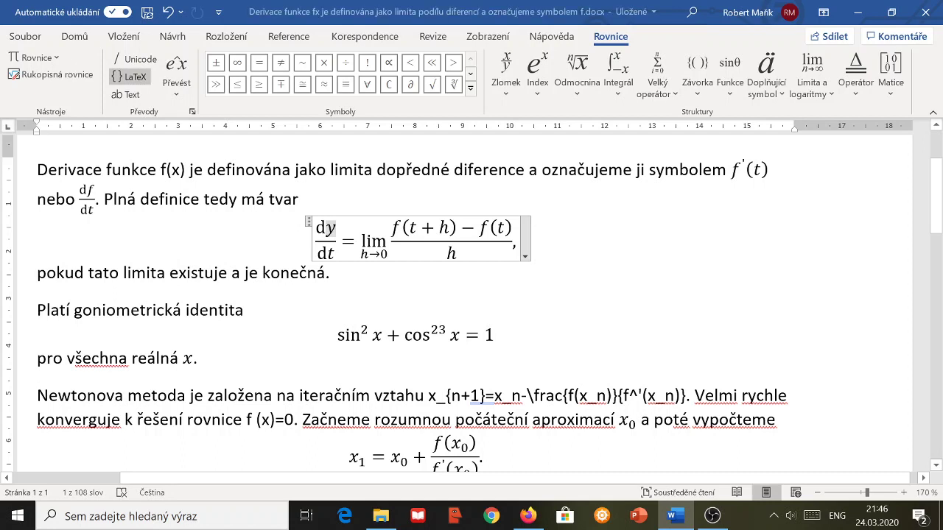
type("f")
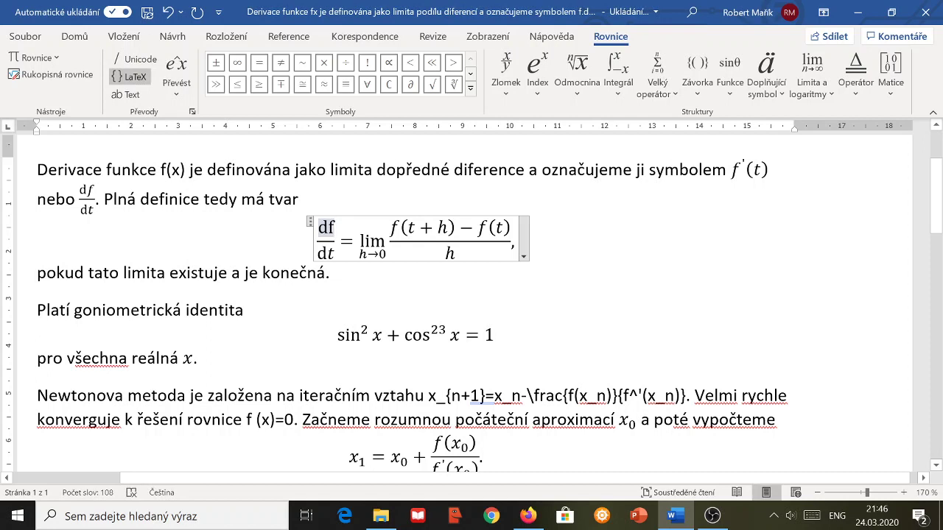
left_click(589, 272)
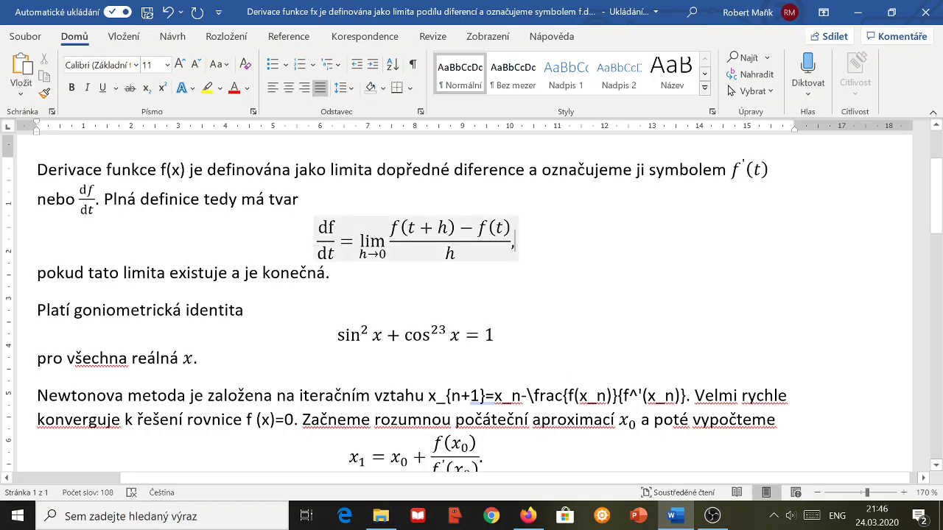
left_click(483, 228)
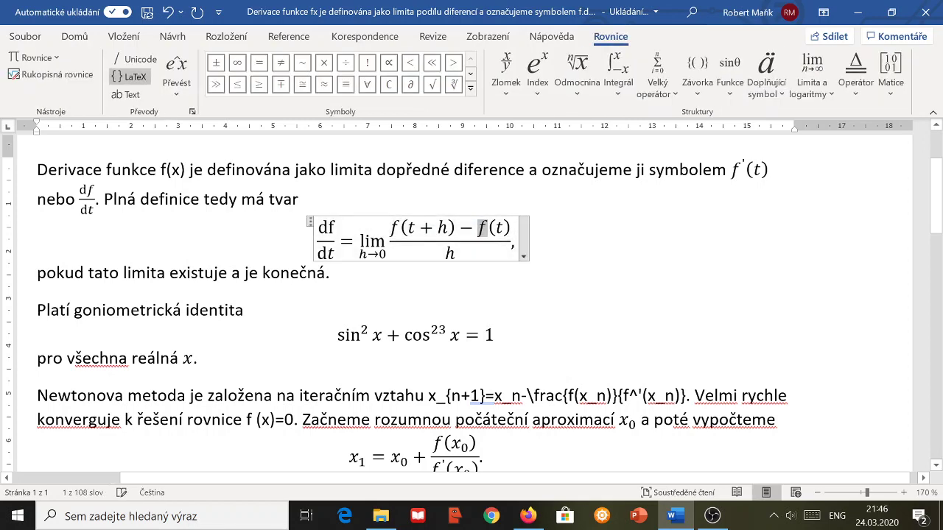
left_click(328, 228)
left_click(516, 242)
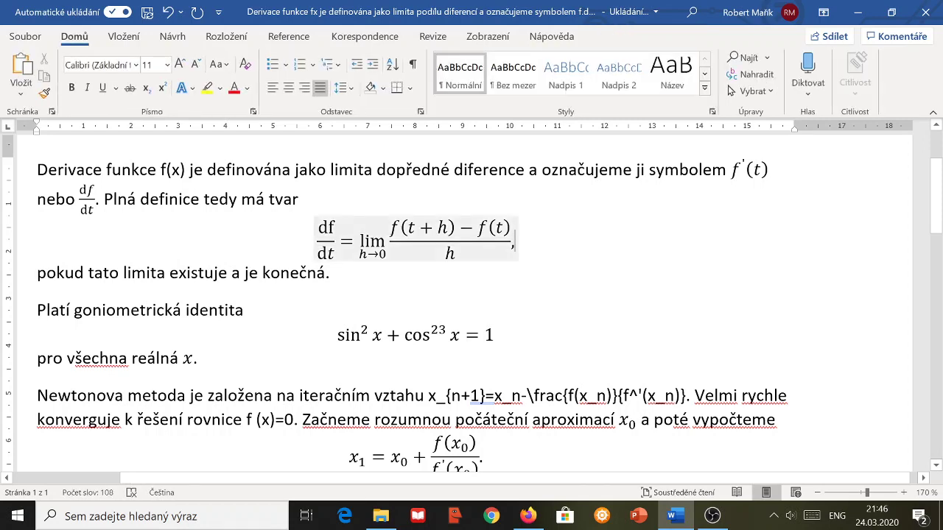
- In Linear format, change \mathrm{df} to \mathrm{d}f, then render the equation as Professional again
left_click(516, 243)
left_click(523, 257)
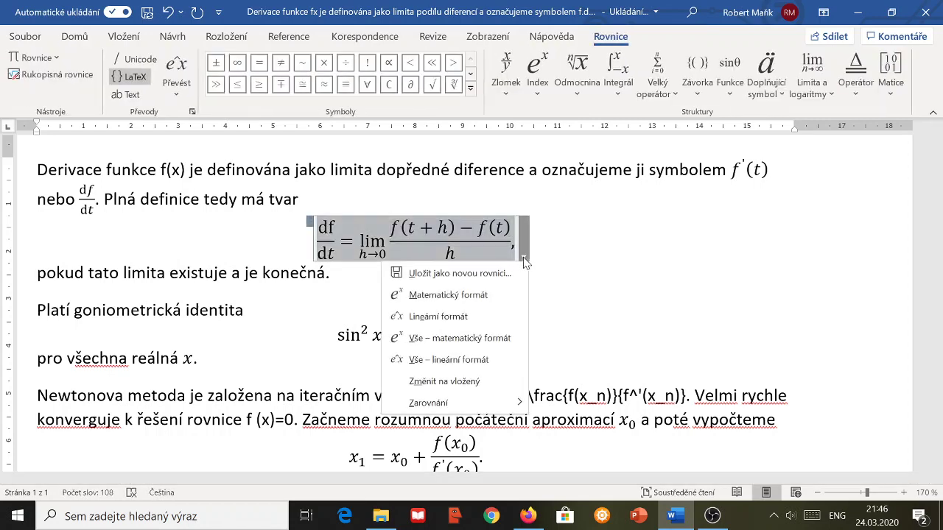
left_click(501, 319)
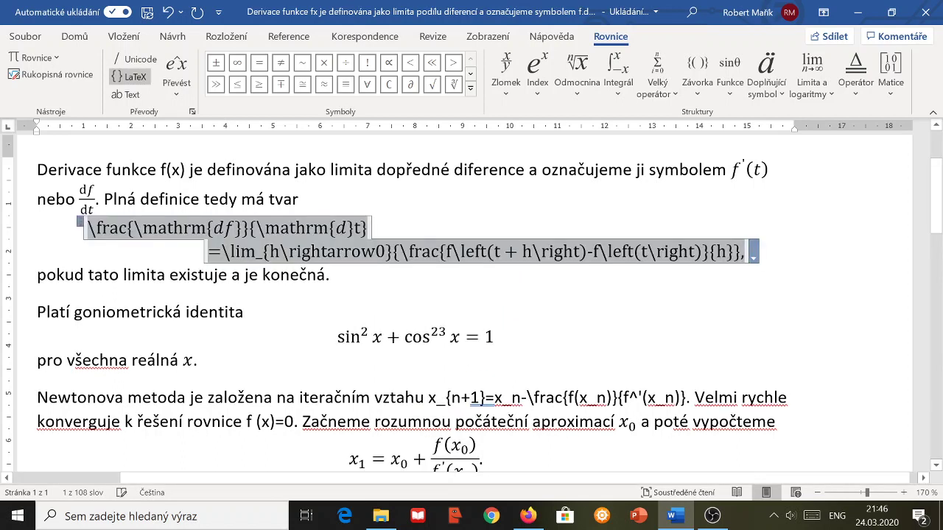
left_click(236, 228)
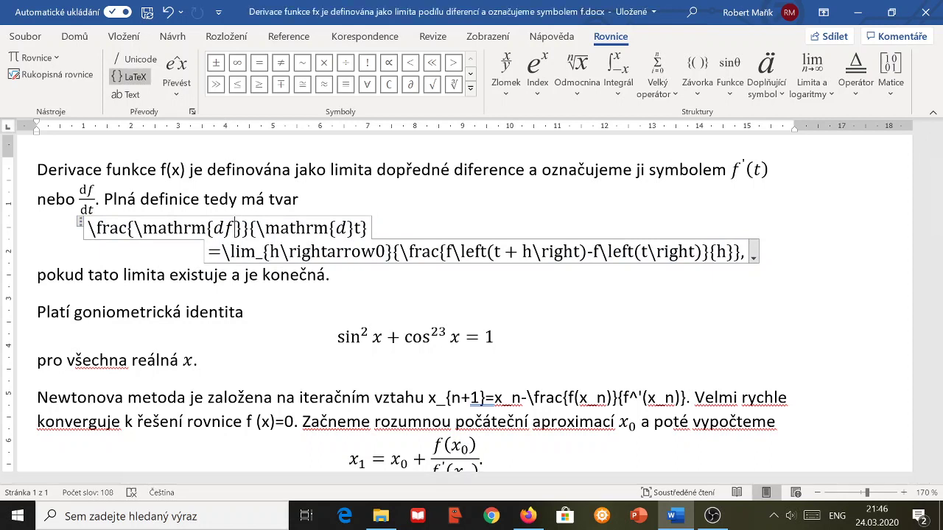
key("ctrl+z")
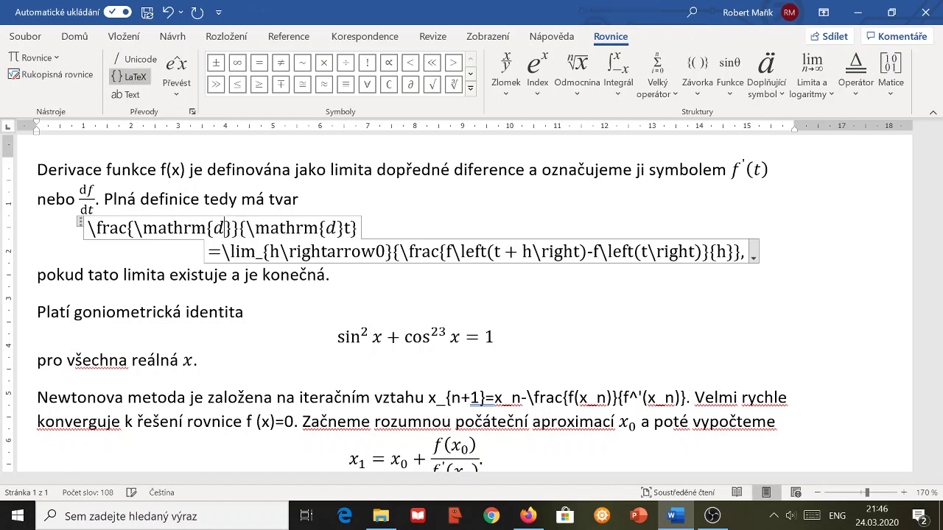
left_click(232, 229)
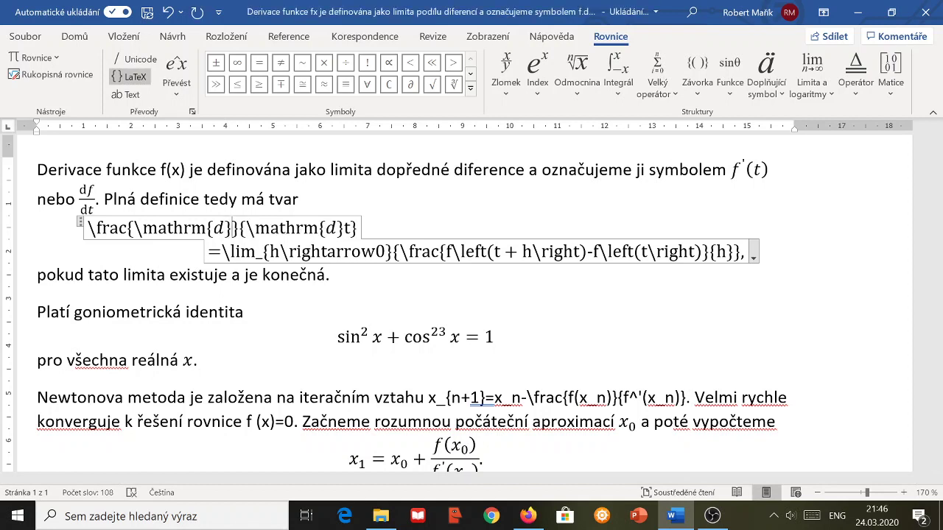
type("f")
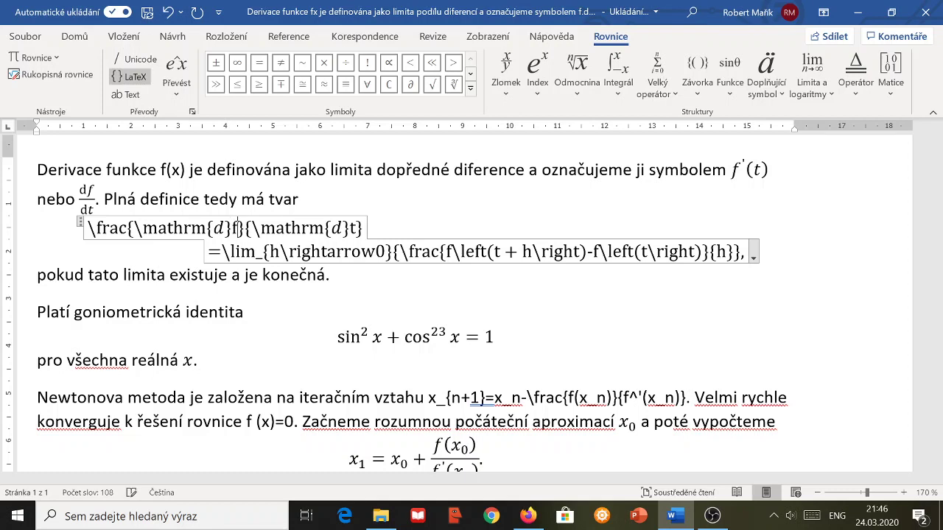
left_click(754, 257)
left_click(705, 294)
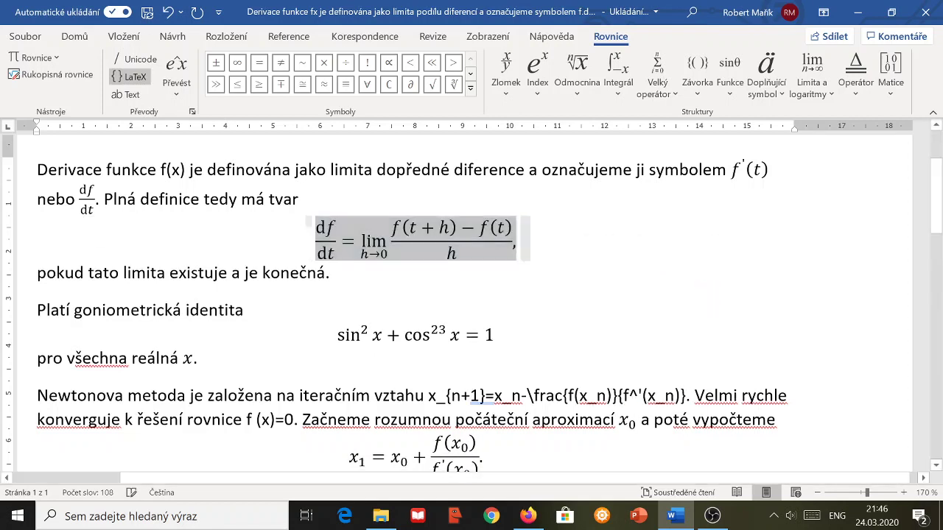
left_click(330, 273)
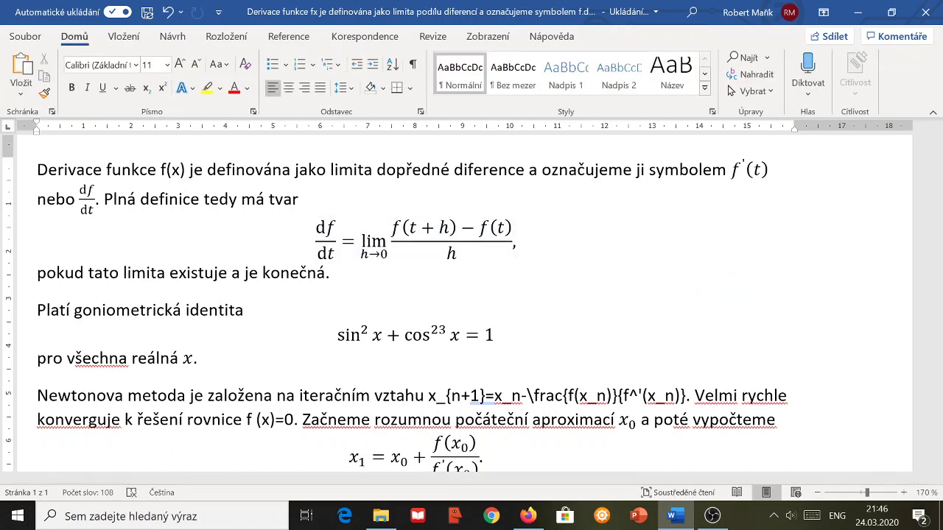
- Select f(x) in the opening sentence and convert it into an inline equation with Alt+=
left_click_drag(160, 170, 185, 171)
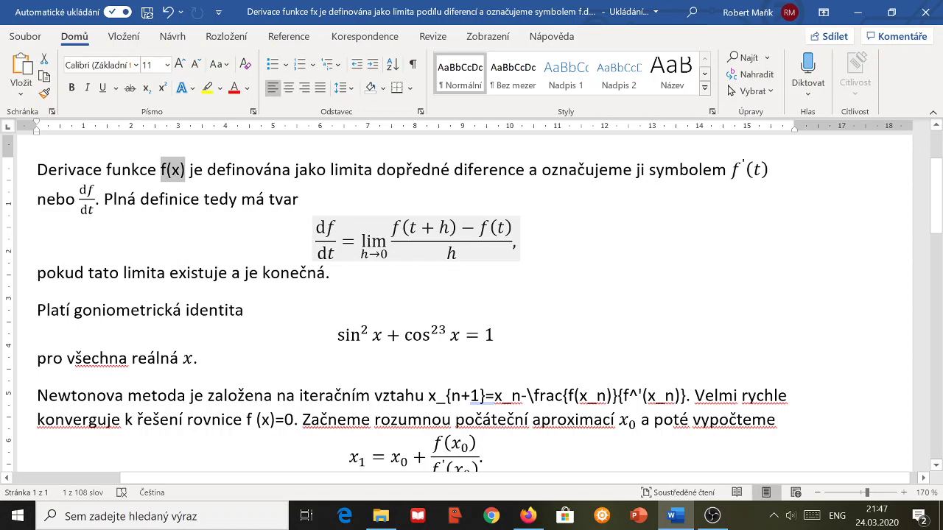
key("alt")
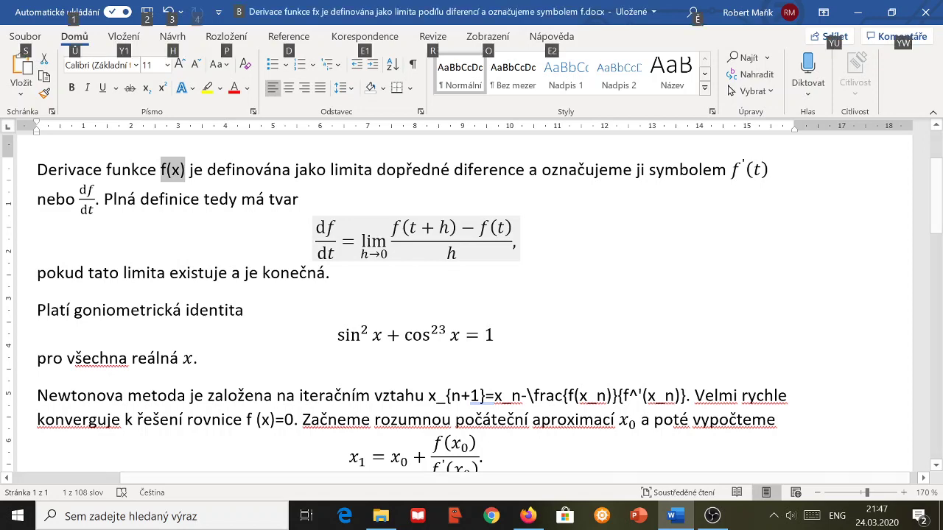
key("alt+shift+equal")
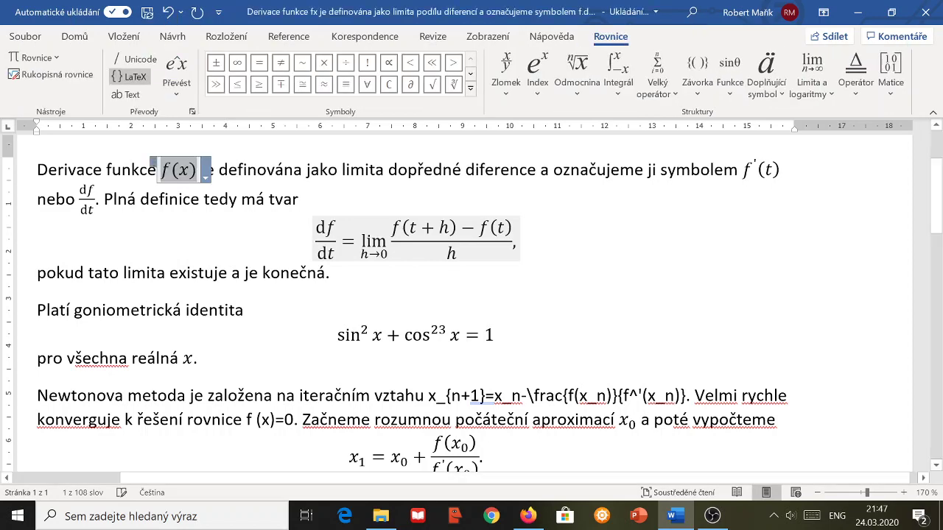
left_click(298, 199)
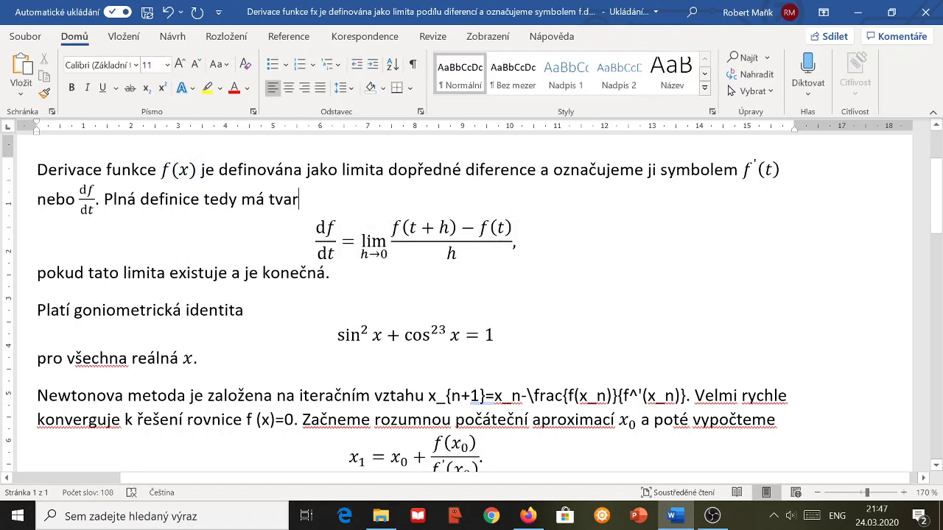
left_click_drag(107, 170, 198, 171)
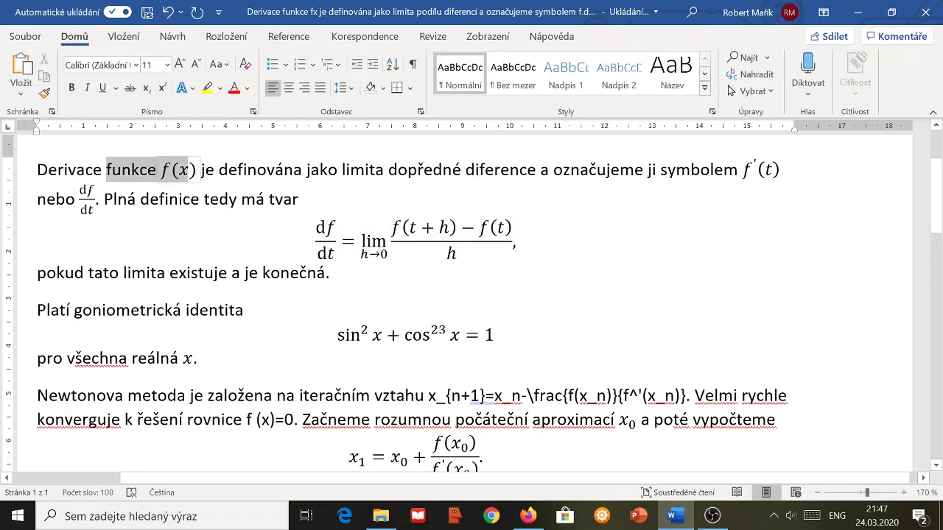
left_click(191, 170)
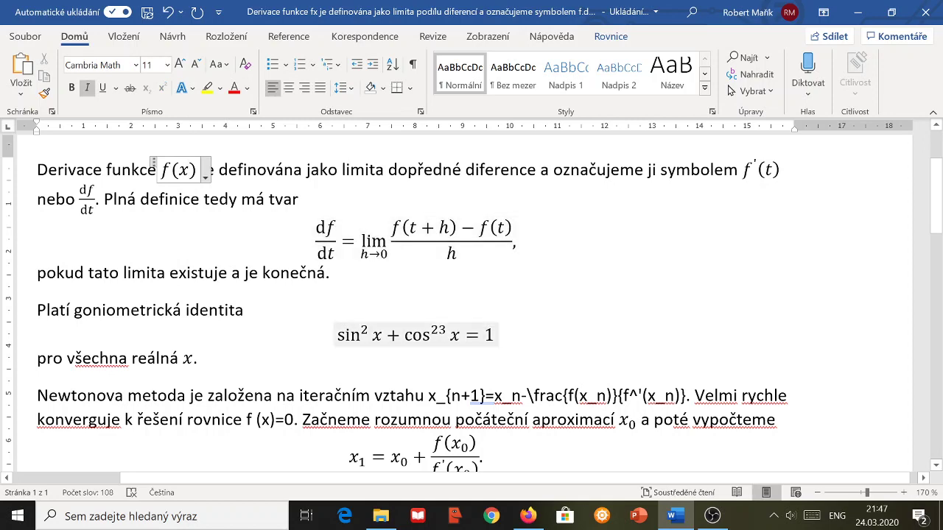
scroll(416, 310, "down", 3)
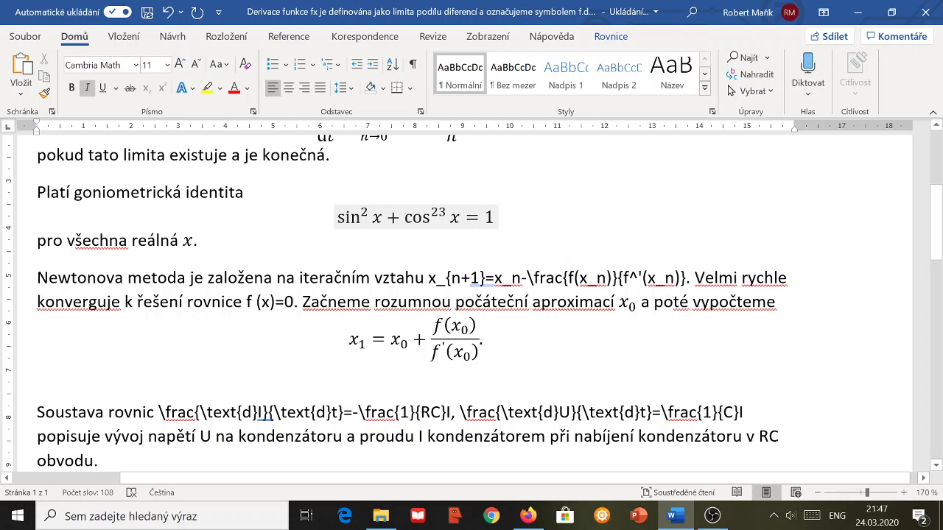
- Move into the Newton formula text and check its terms x_{n+1}, f(x_n) and the derivative
key("Right")
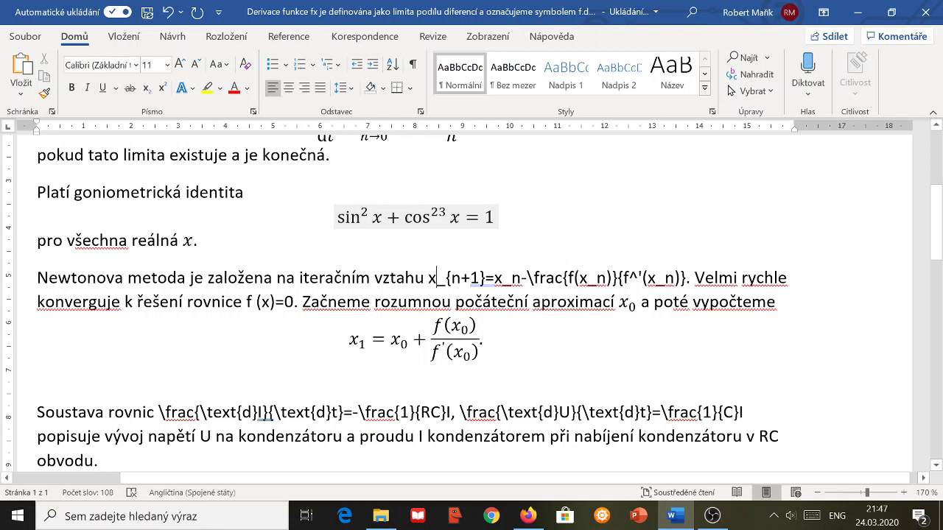
key("Right")
key("shift+Right")
key("shift+Right")
key("shift+Right")
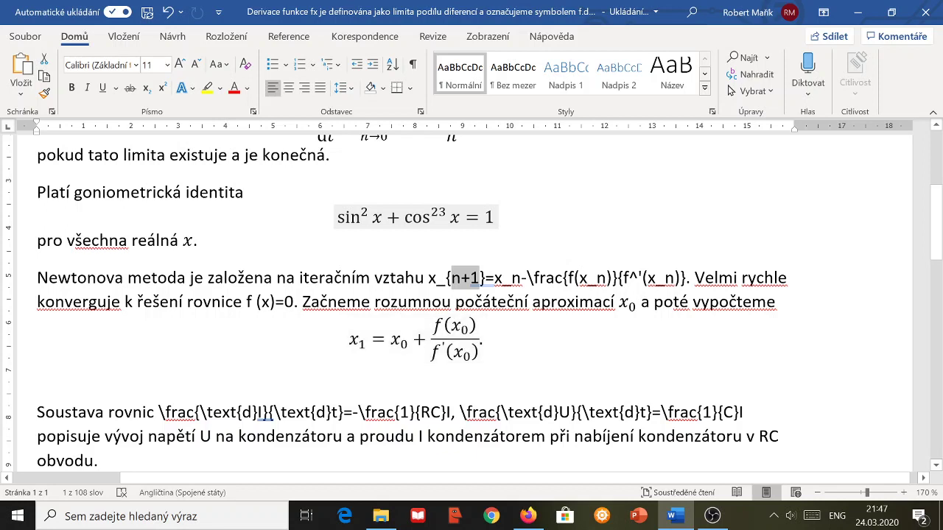
left_click(503, 278)
left_click(520, 278)
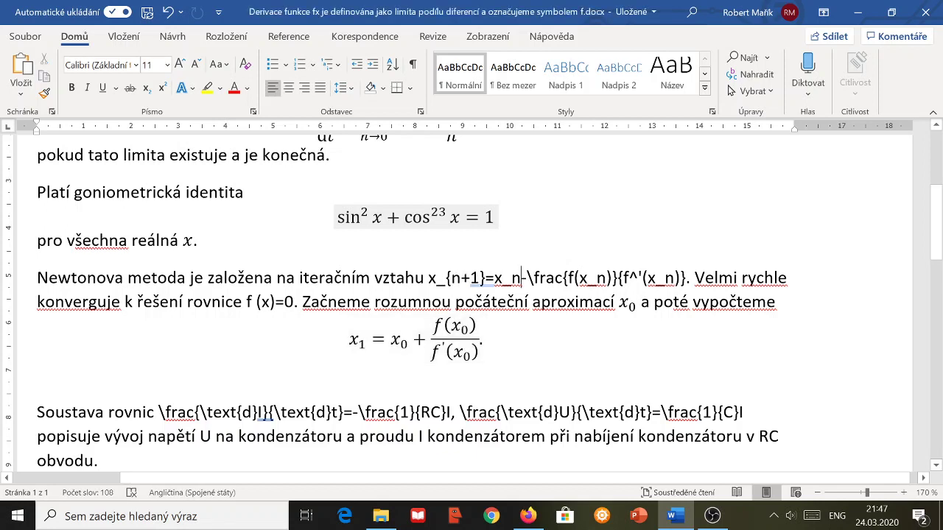
mouse_move(568, 278)
left_mouse_down()
mouse_move(624, 278)
mouse_move(611, 278)
left_mouse_up()
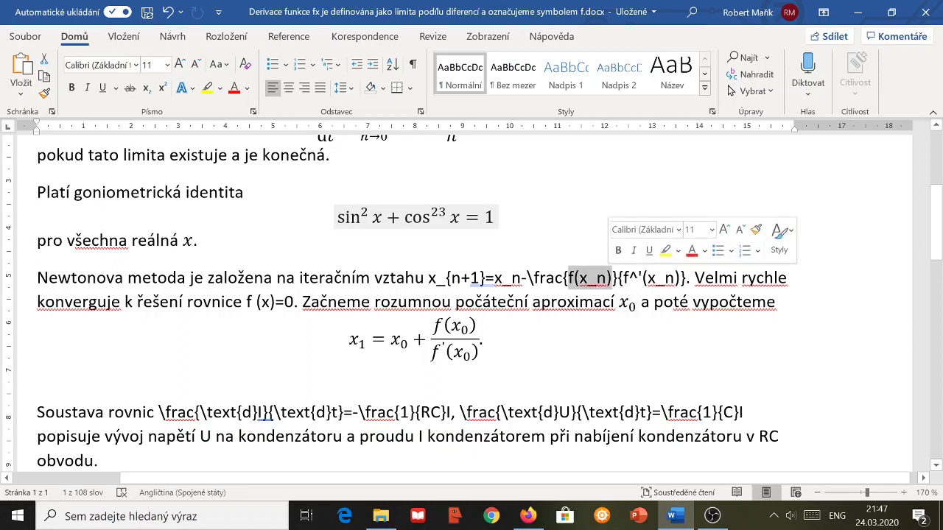
left_click_drag(624, 278, 675, 278)
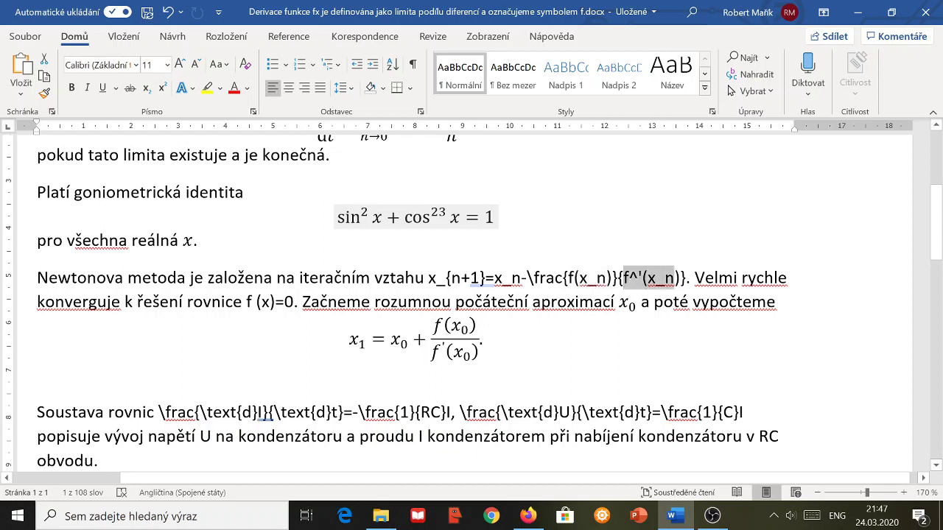
- Insert {\prime} after f^ in the denominator and select the formula without its final period
left_click(638, 278)
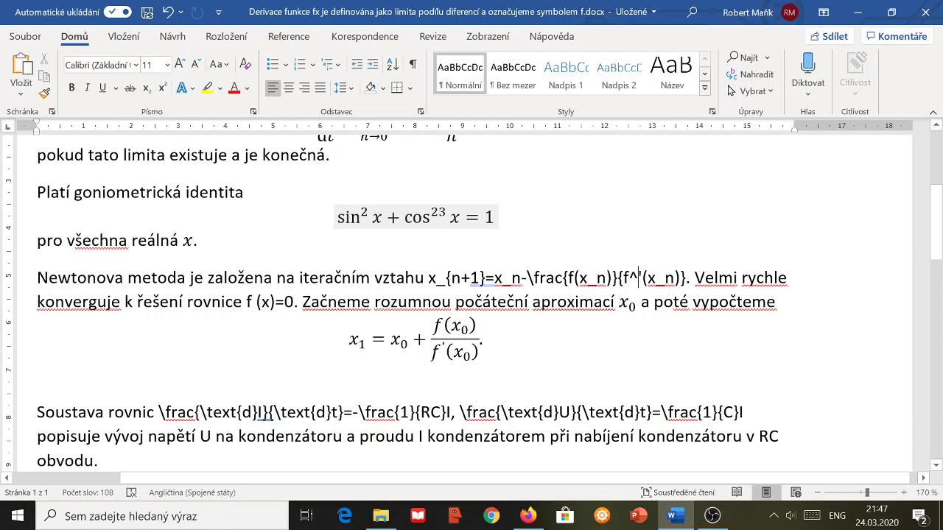
type("{}")
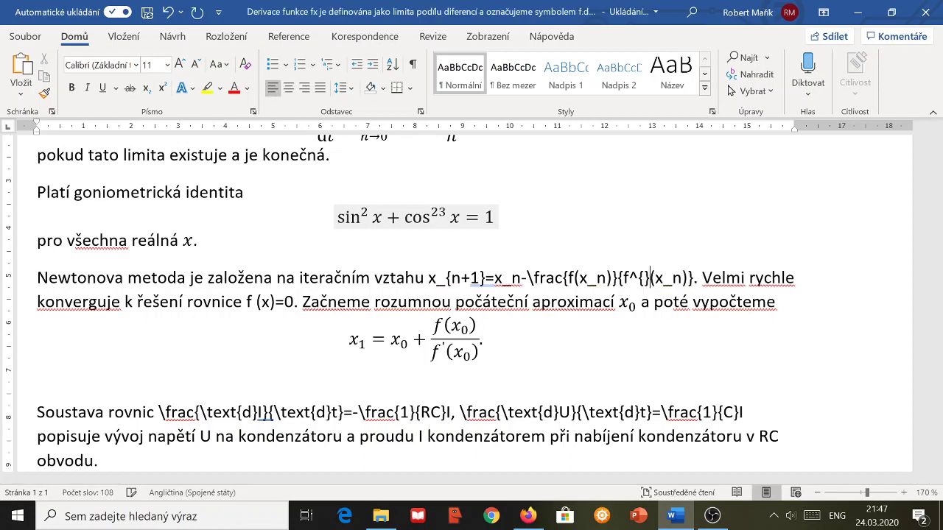
key("Left")
type("\\prime")
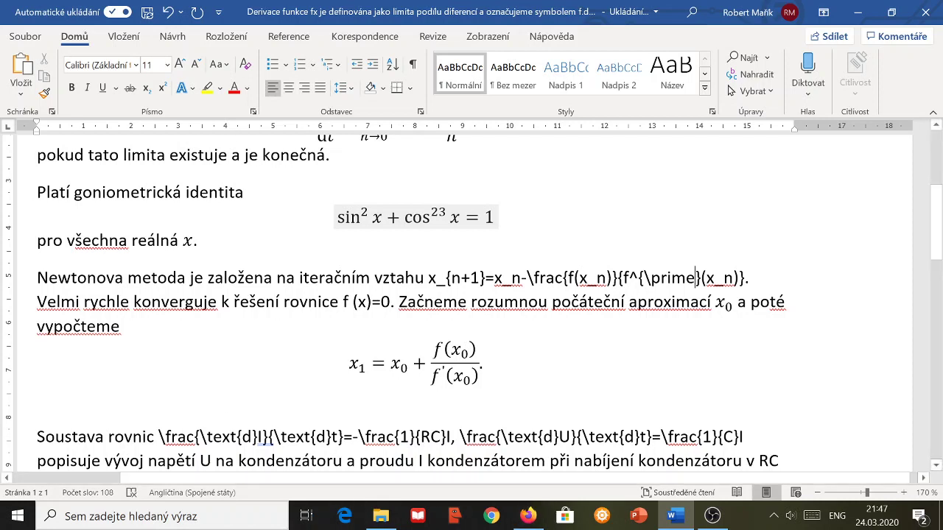
left_click_drag(428, 277, 749, 278)
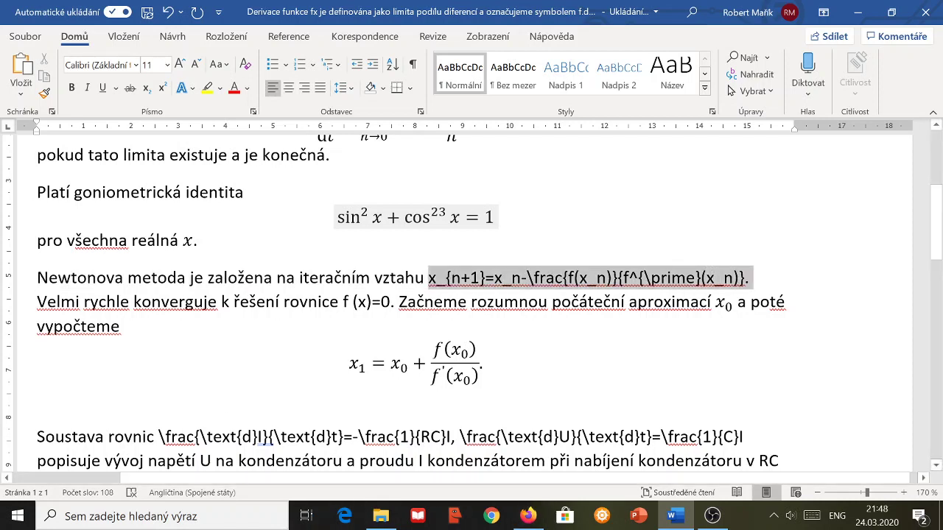
key("shift+Left")
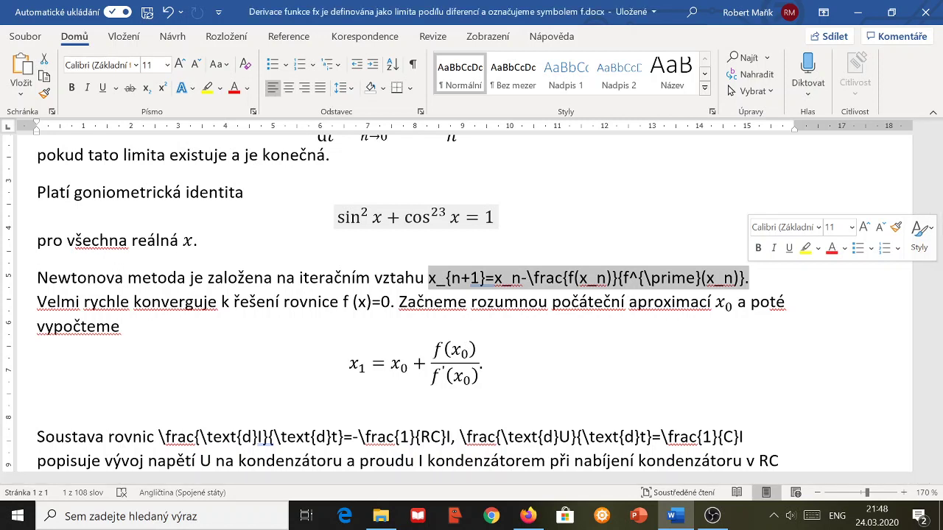
- Convert the Newton formula into a professional-format equation shown as a standalone display equation
key("alt+equal")
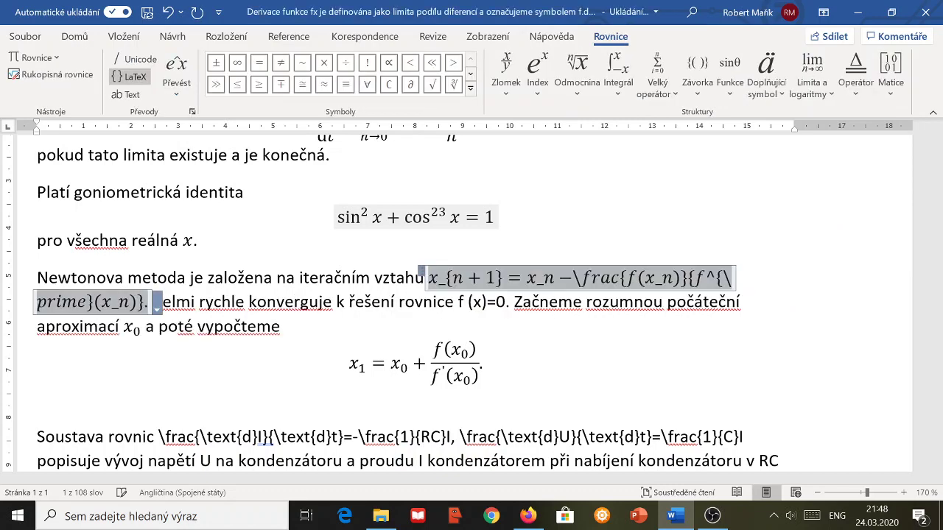
left_click(156, 309)
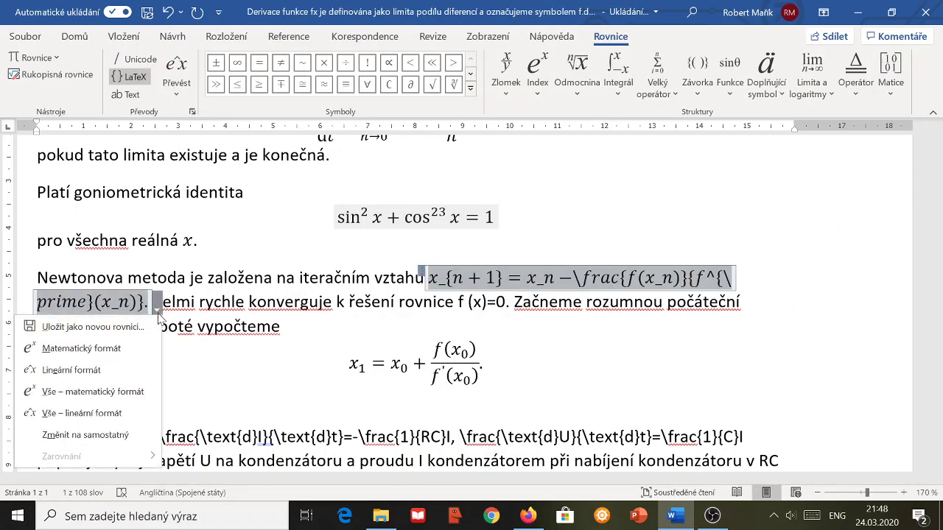
left_click(135, 353)
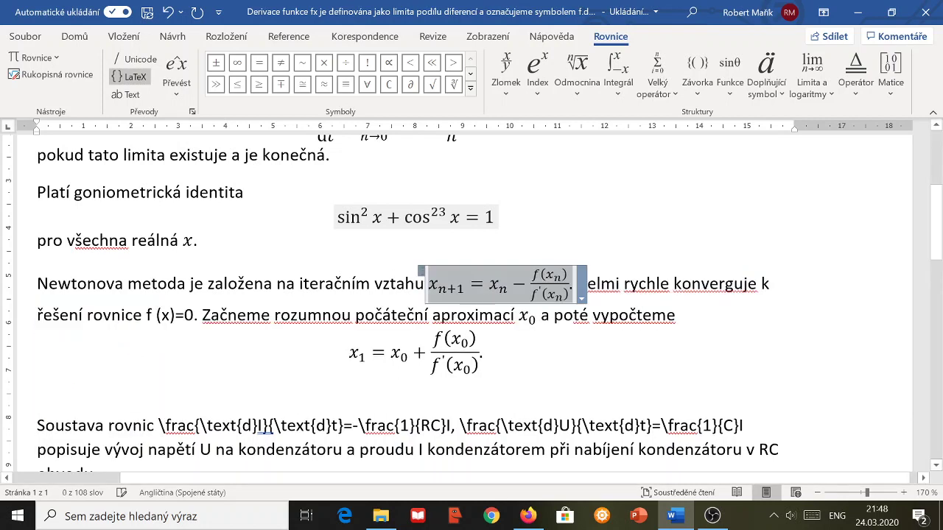
left_click(581, 298)
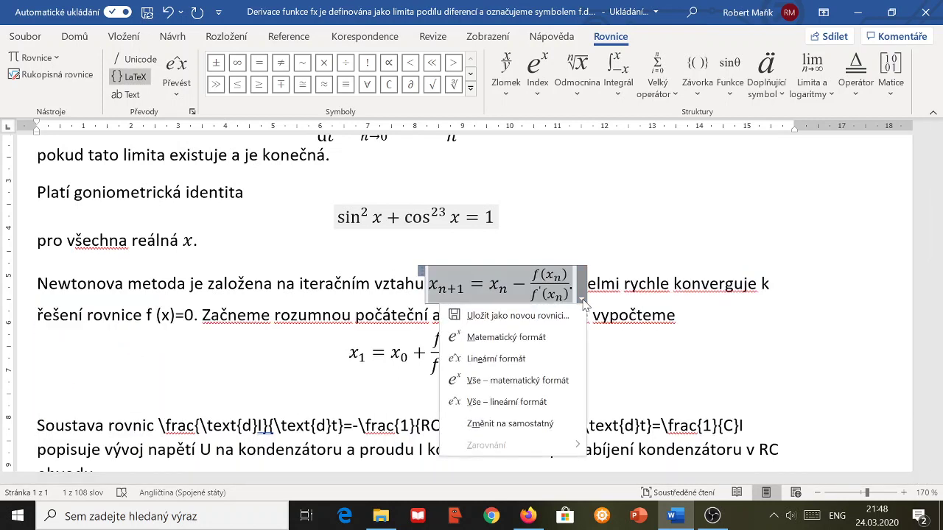
left_click(554, 424)
left_click(516, 316)
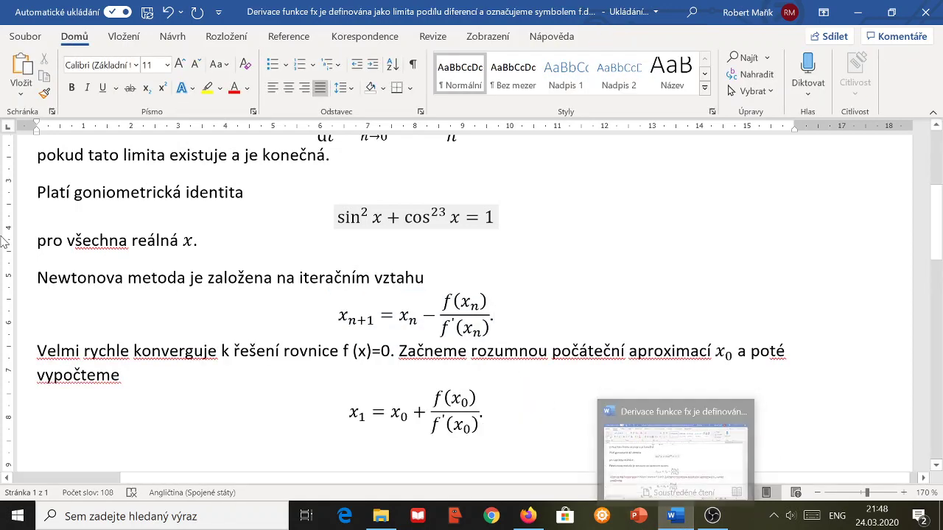
left_click_drag(38, 278, 275, 277)
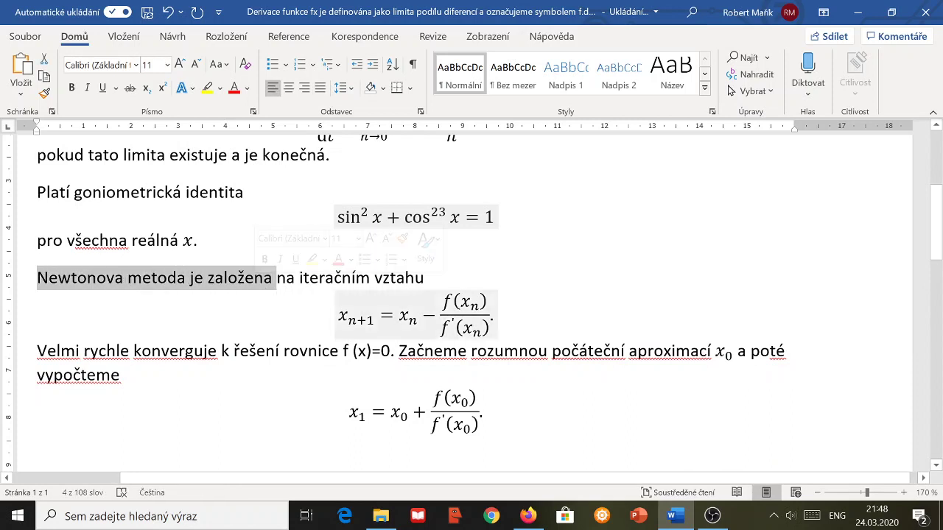
left_click(495, 315)
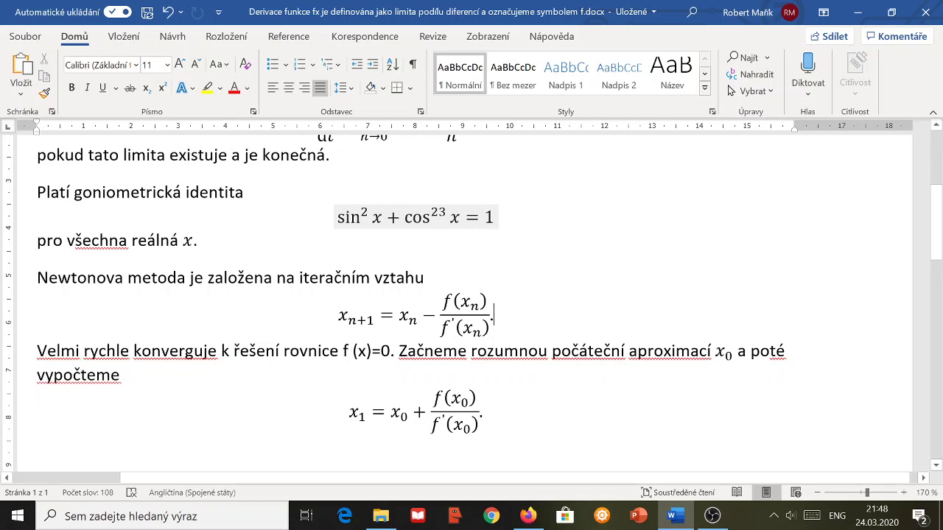
scroll(471, 294, "down", 2)
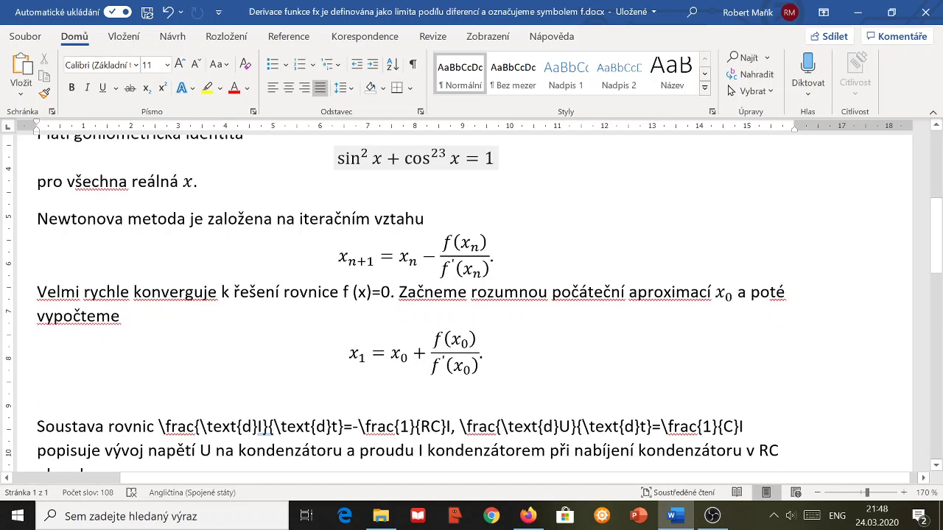
left_click_drag(47, 292, 340, 292)
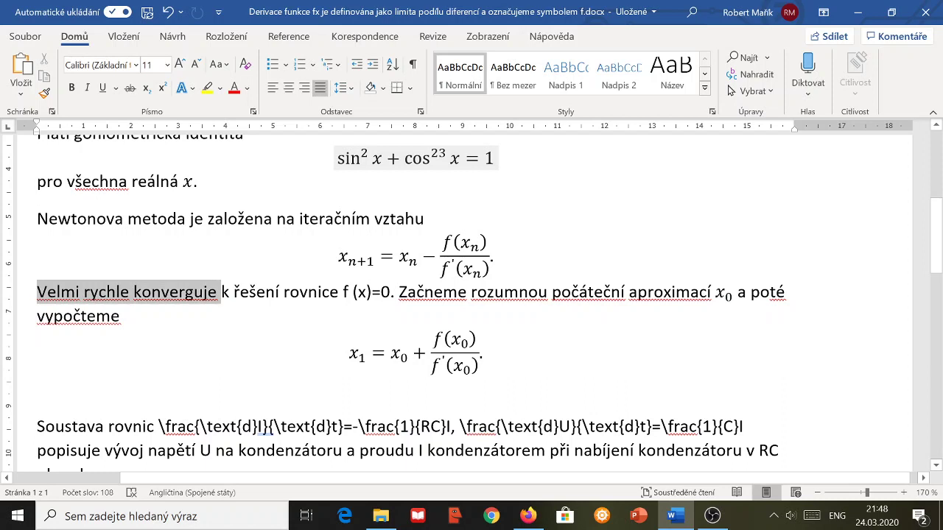
left_click(344, 292)
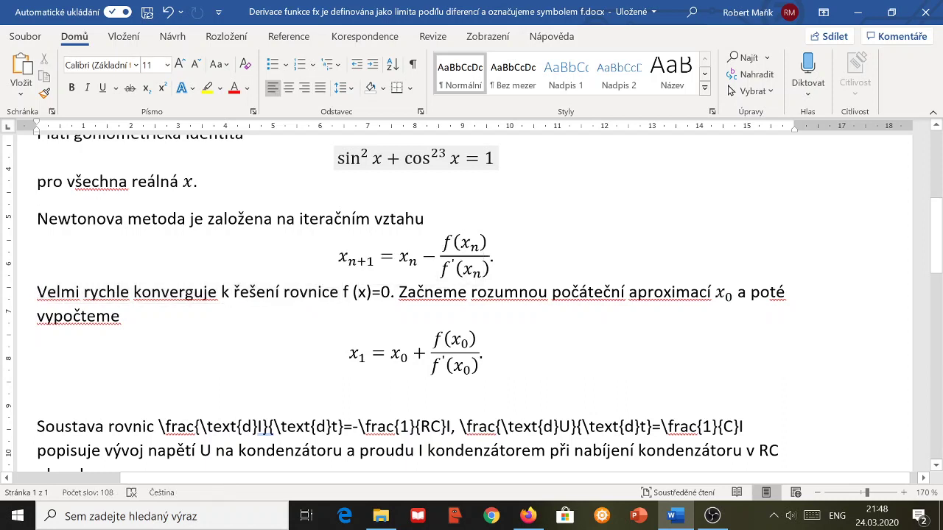
left_click_drag(343, 292, 391, 292)
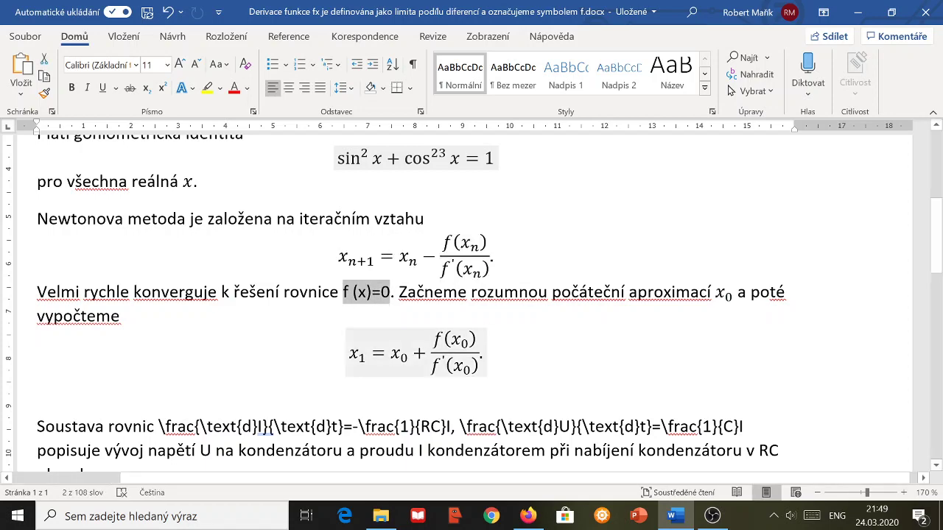
- Convert the selected f (x)=0 into an inline equation reading f(x) = 0
key("alt+equal")
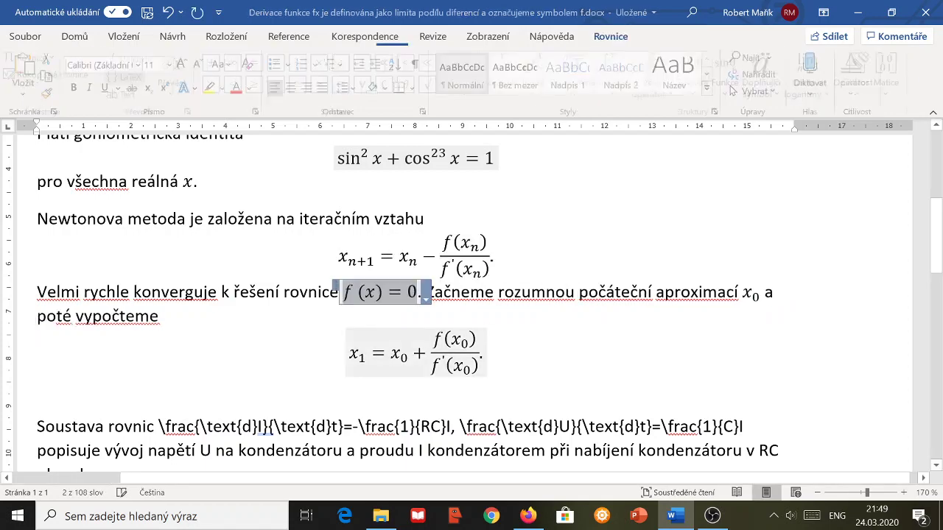
left_click(482, 352)
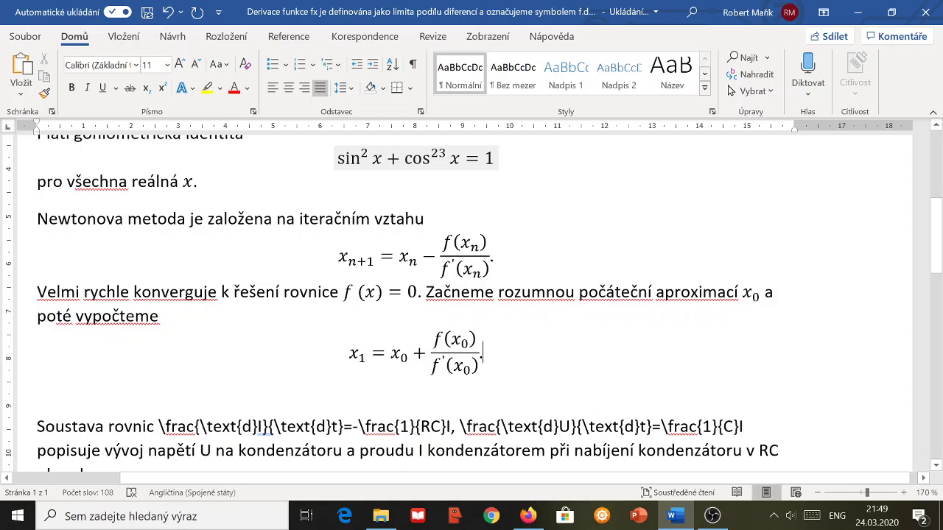
scroll(471, 302, "down", 1)
- Delete the * in the integral's R*C denominator so the fraction reads U₀/RC
scroll(472, 303, "down", 1)
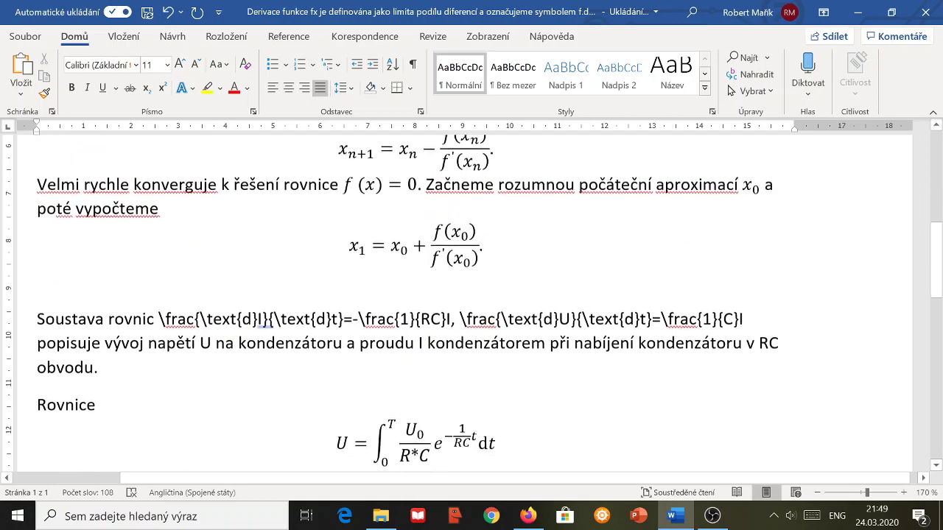
scroll(472, 302, "down", 1)
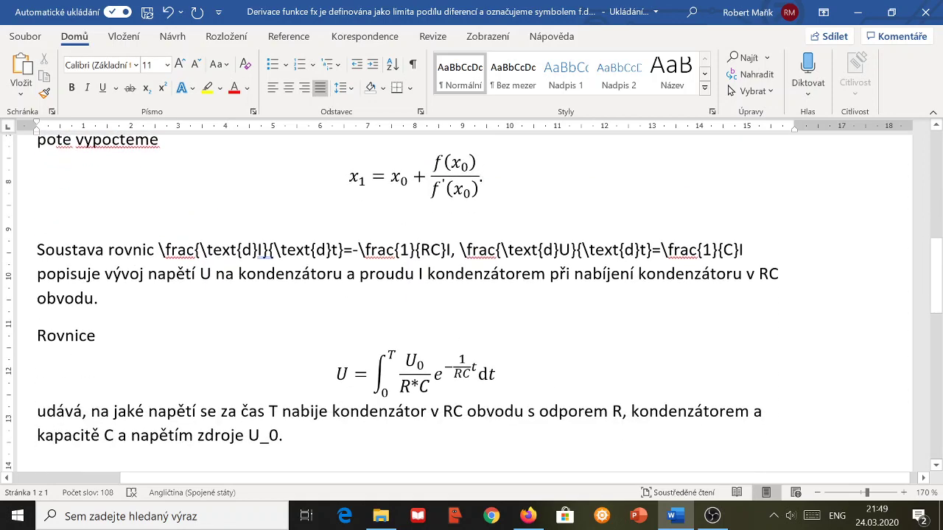
left_click(427, 385)
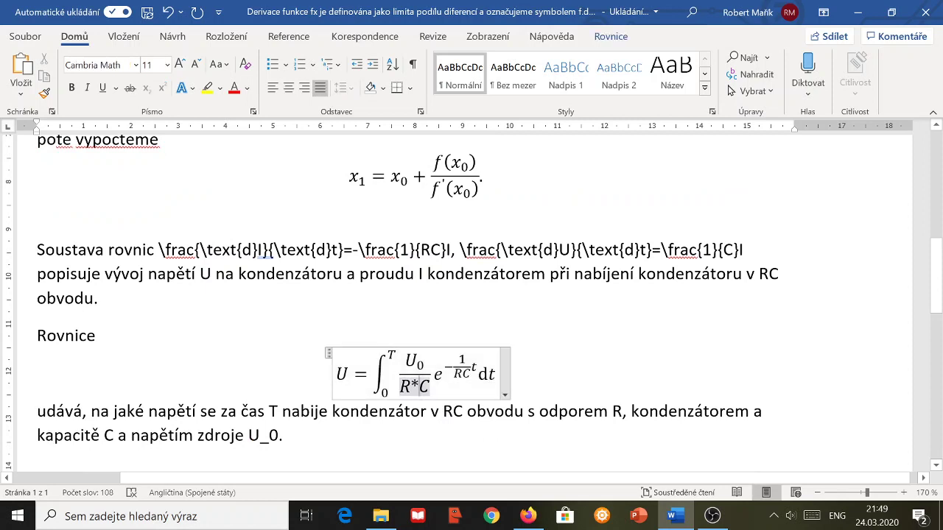
key("BackSpace")
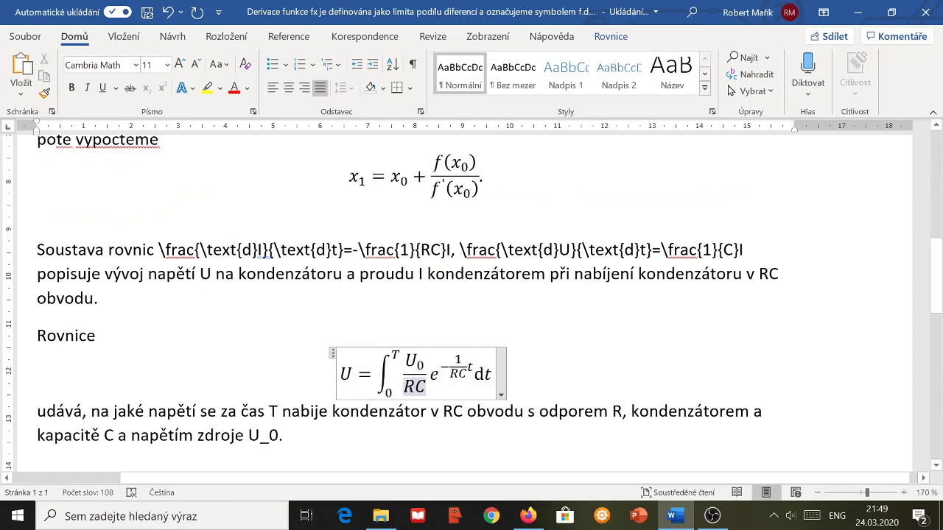
left_click(493, 374)
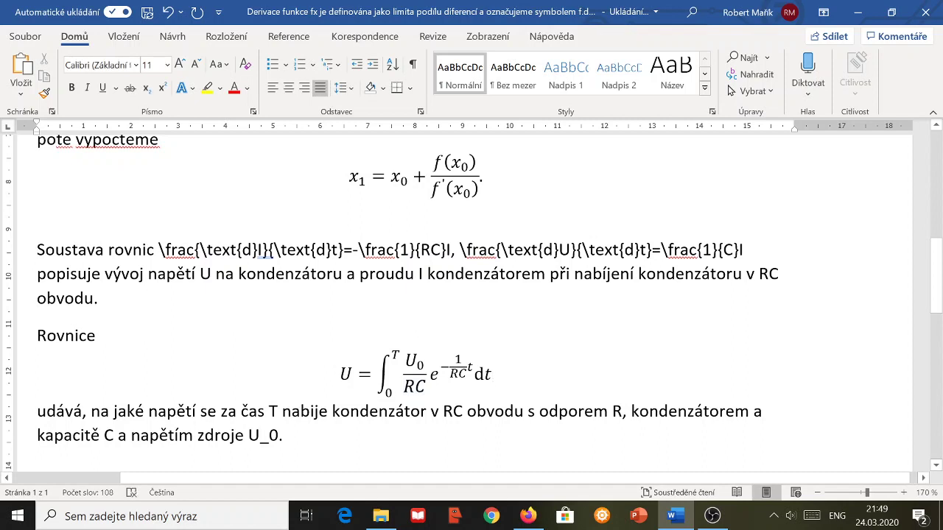
double_click(273, 411)
- Turn T and R in the capacitor sentence into inline equations, undoing an accidental subscript
key("ctrl+equal")
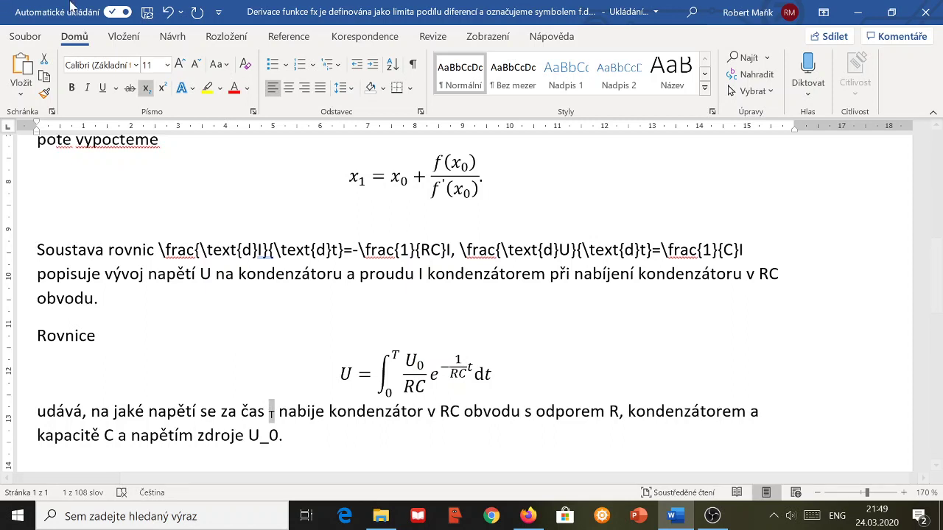
left_click(168, 12)
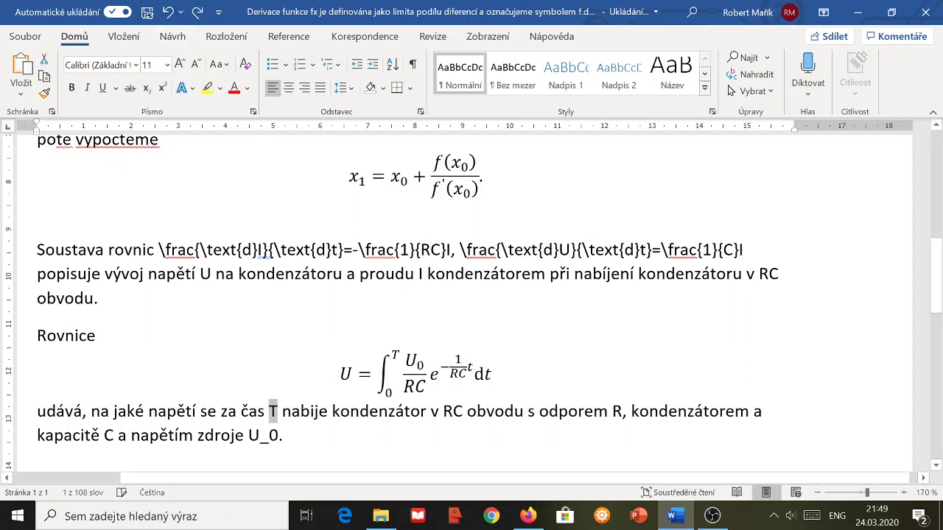
key("alt+equal")
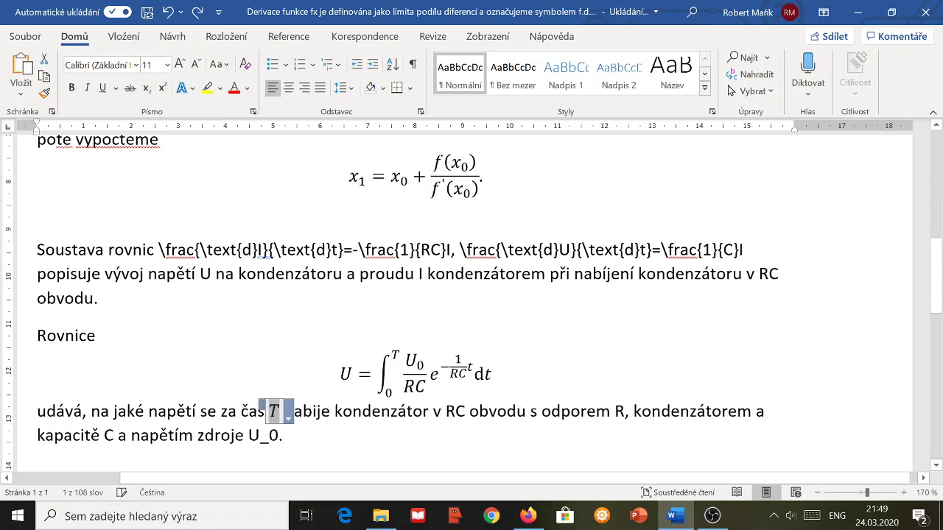
left_click(282, 436)
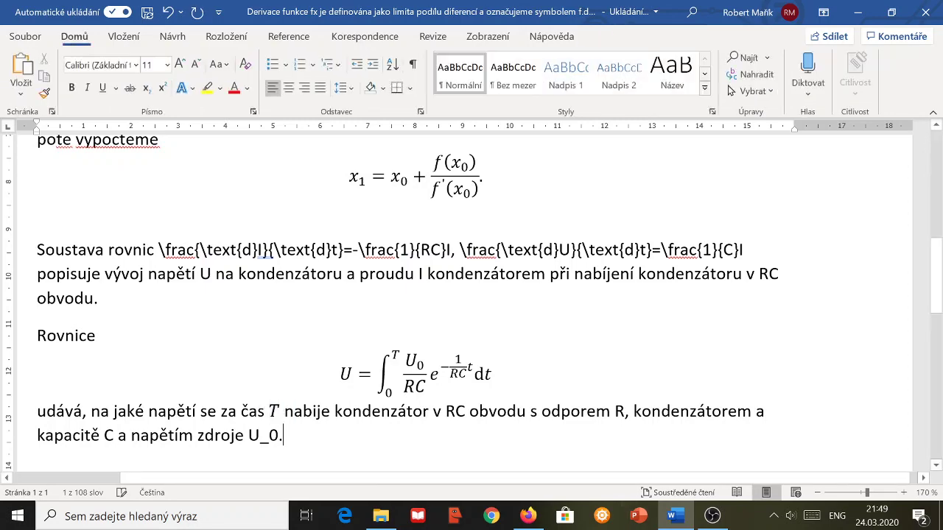
double_click(620, 411)
key("alt+equal")
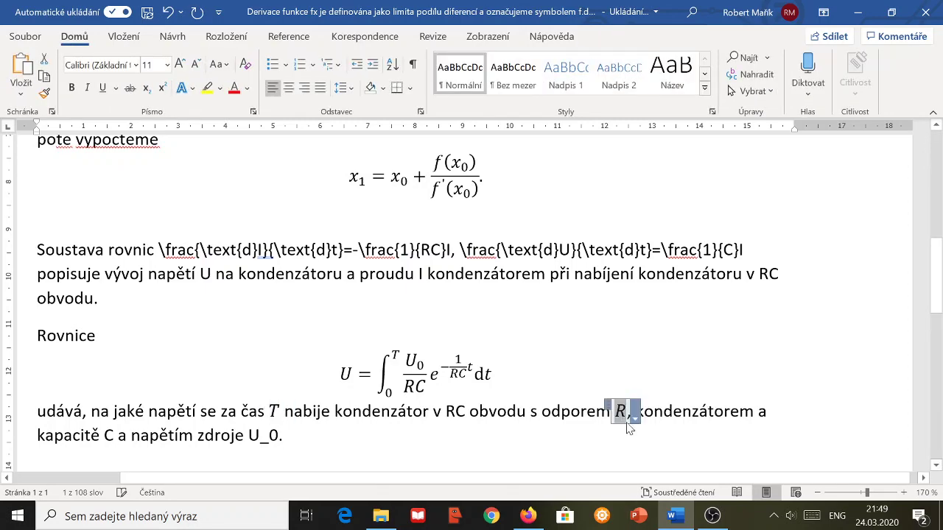
left_click(283, 436)
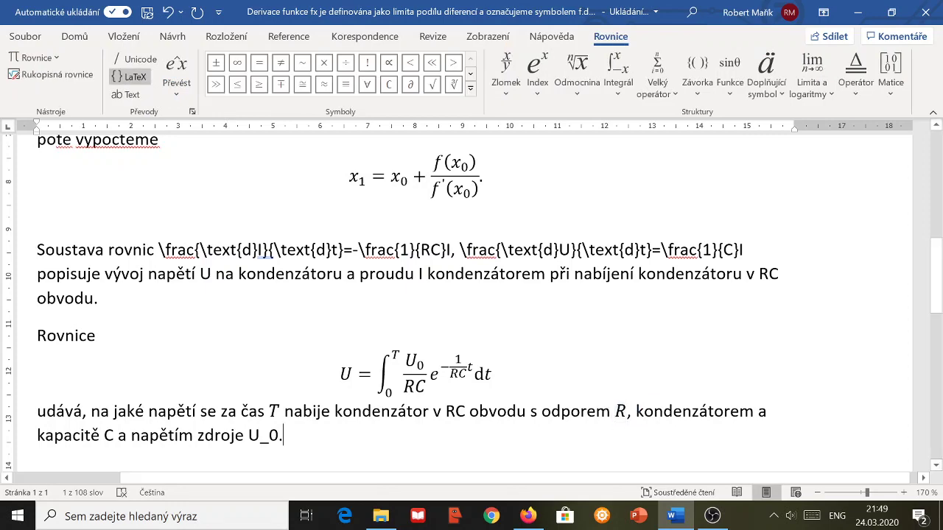
- Change the word 'a' to 'o' and make C after kapacitě an inline equation
double_click(763, 411)
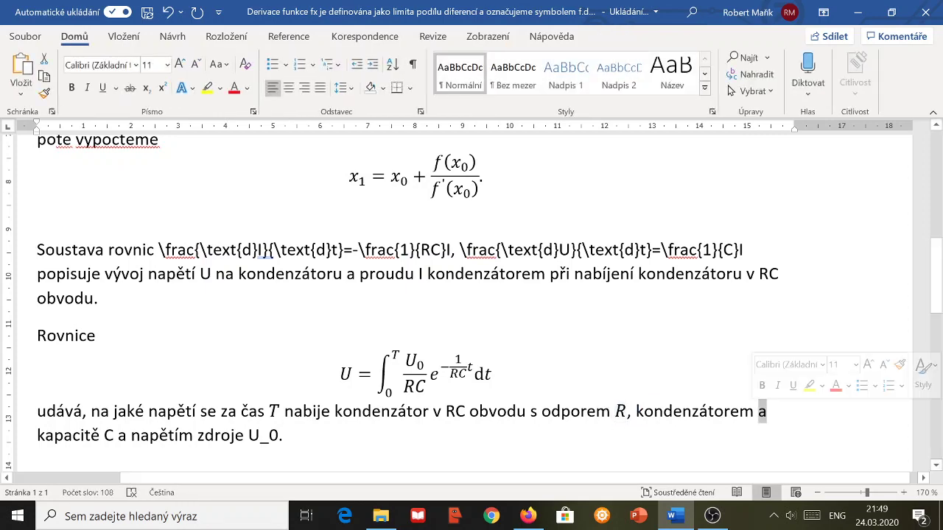
type("o")
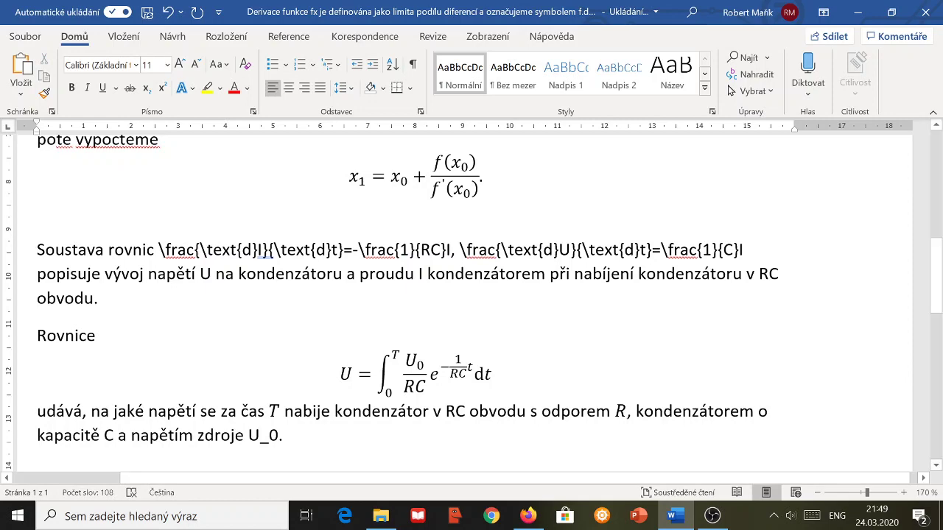
double_click(109, 436)
key("alt+equal")
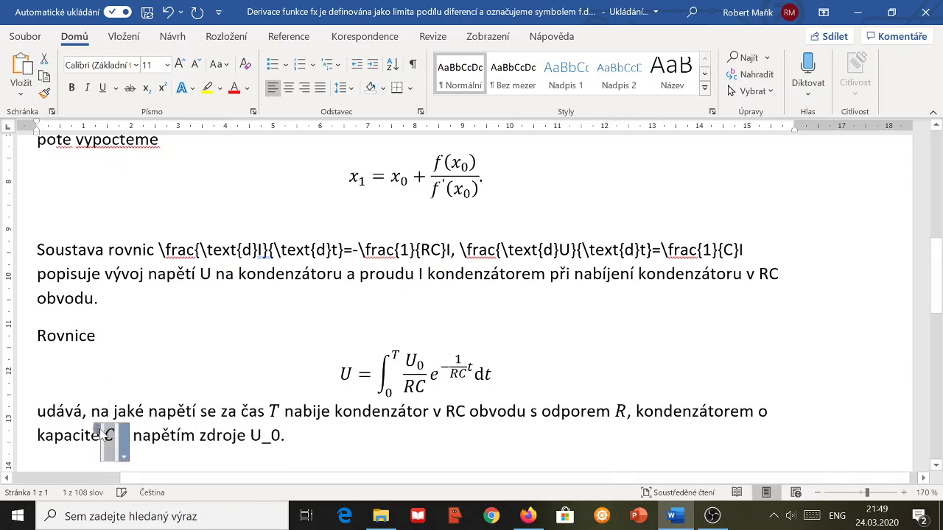
left_click(250, 435)
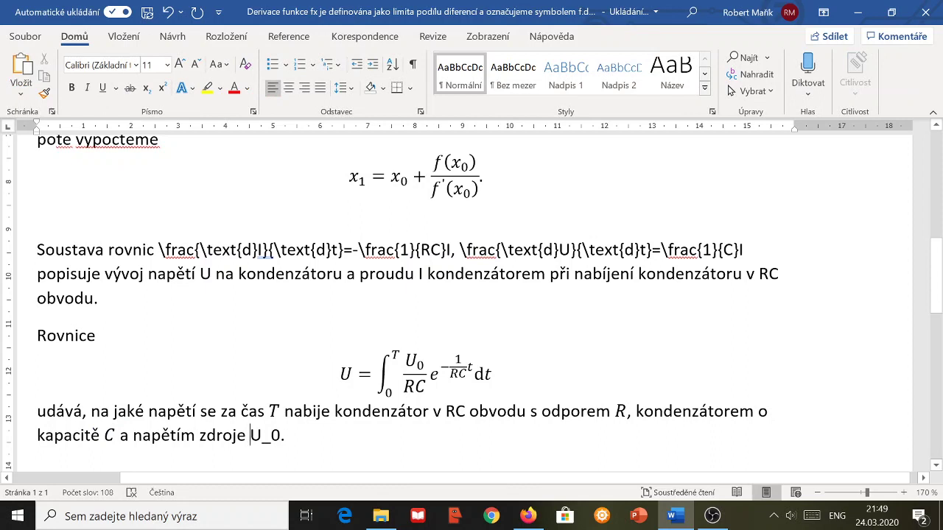
- Select U_0 and convert it into an inline equation
left_click_drag(271, 436, 281, 436)
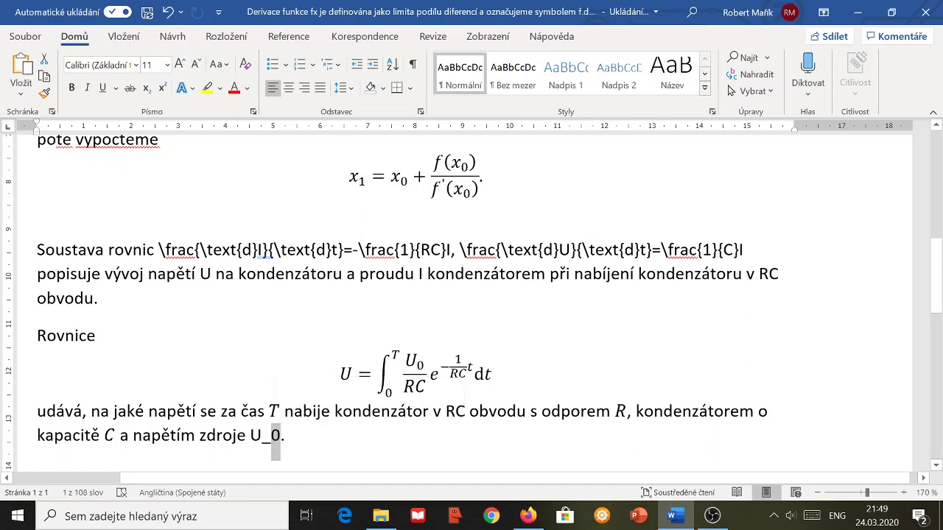
left_click(285, 435)
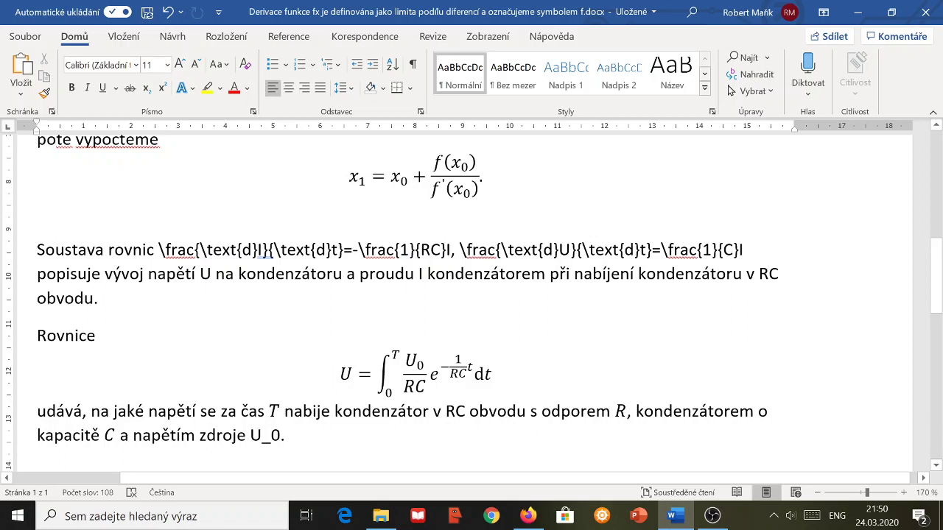
left_click_drag(261, 435, 282, 435)
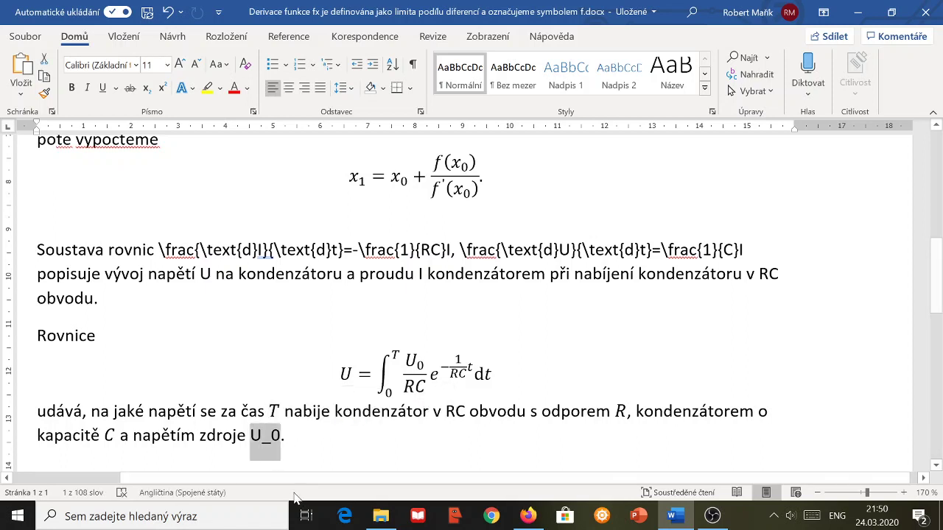
key("alt+equal")
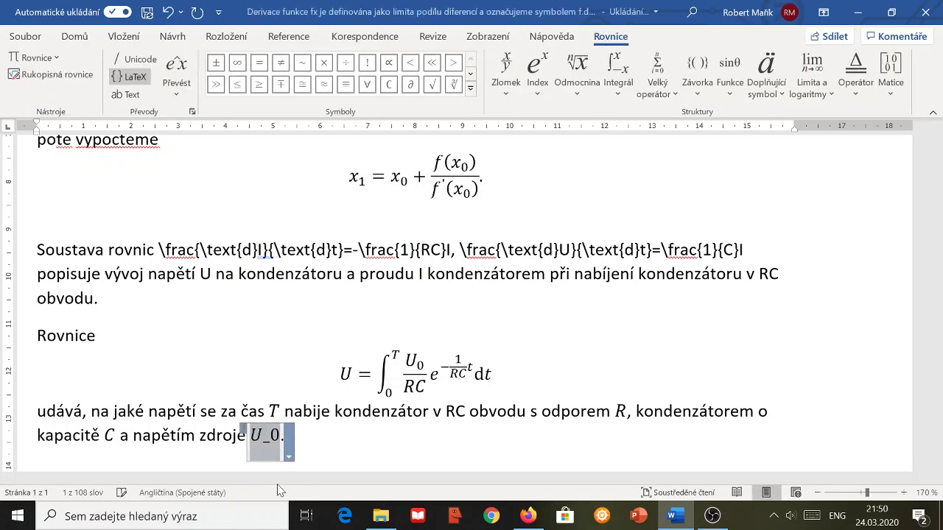
left_click(412, 467)
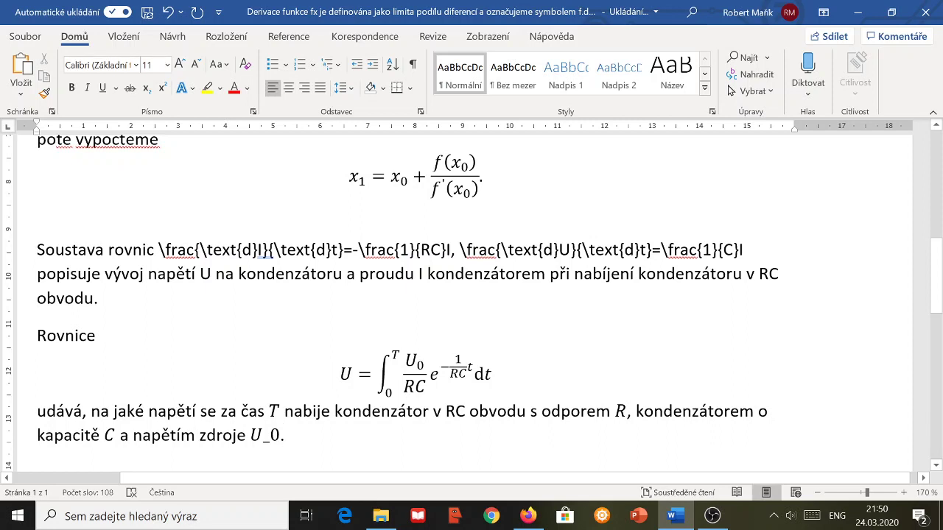
- Remove the space after 'o' so it stays together with 'kapacitě'
left_click(772, 411)
key("Delete")
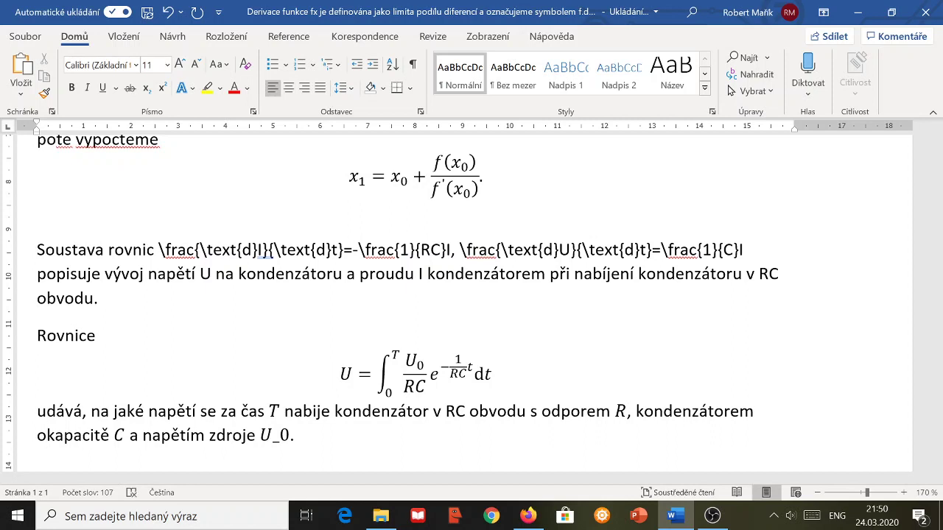
key("alt+space")
key("Escape")
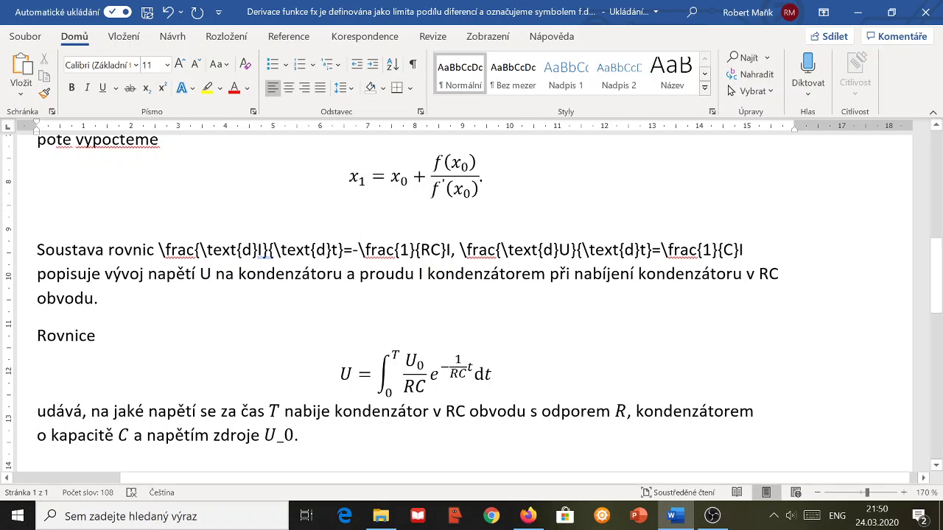
- Convert U after 'napětí' and I after 'proudu' into inline equations, undoing an accidental subscript
key("shift+Right")
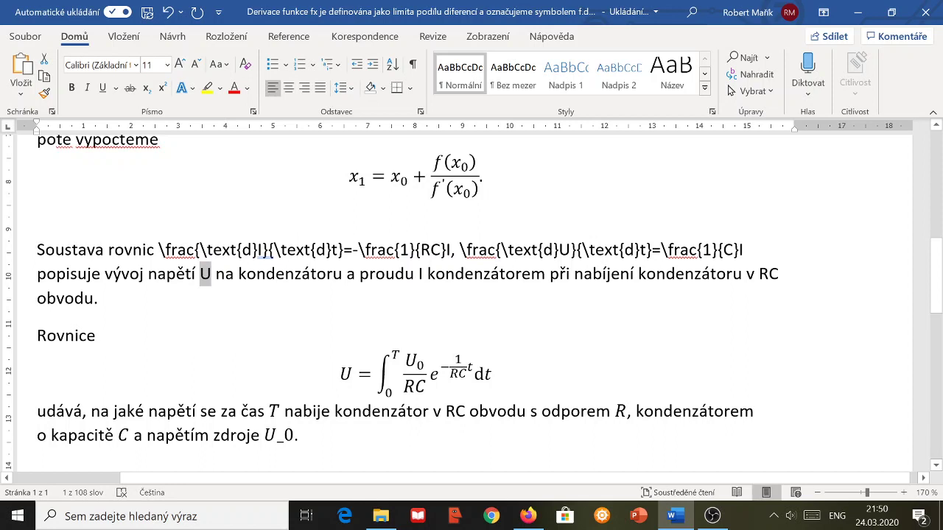
key("ctrl+equal")
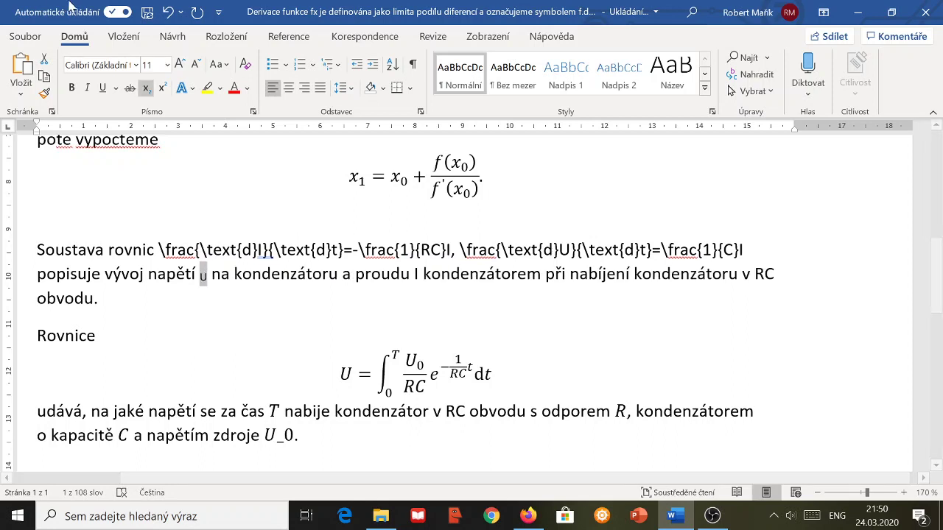
left_click(170, 14)
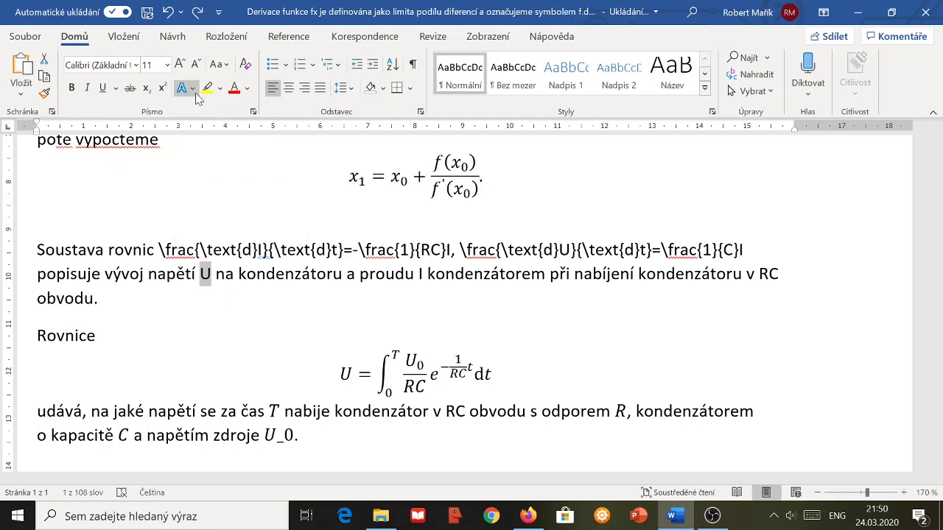
key("alt+equal")
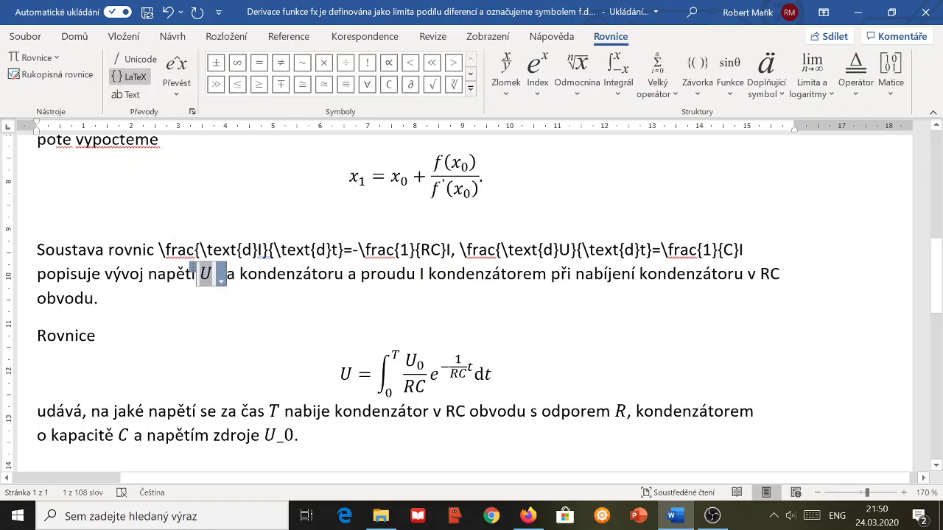
left_click(103, 298)
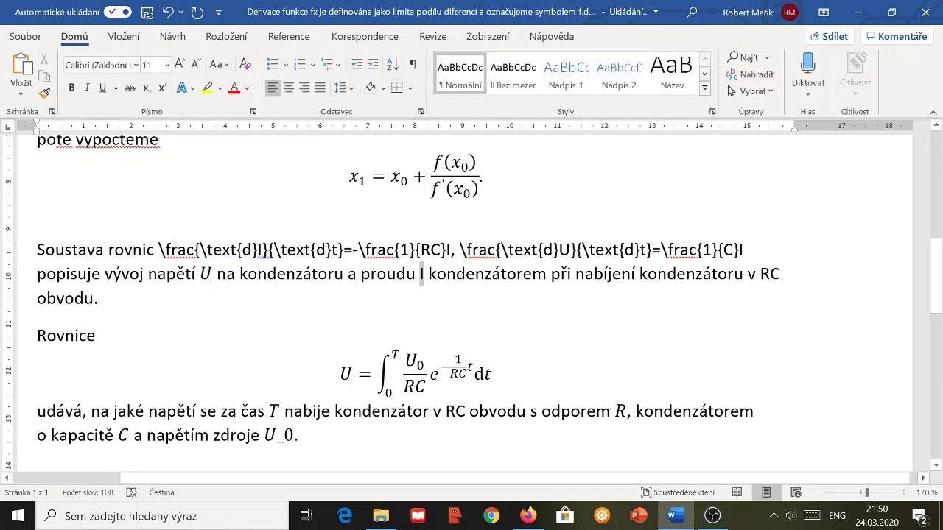
double_click(420, 274)
key("alt+equal")
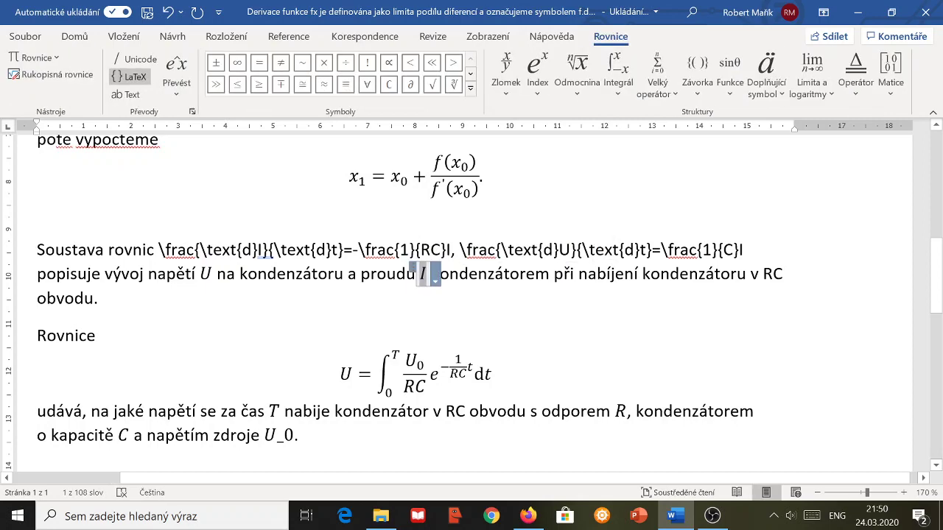
left_click(102, 298)
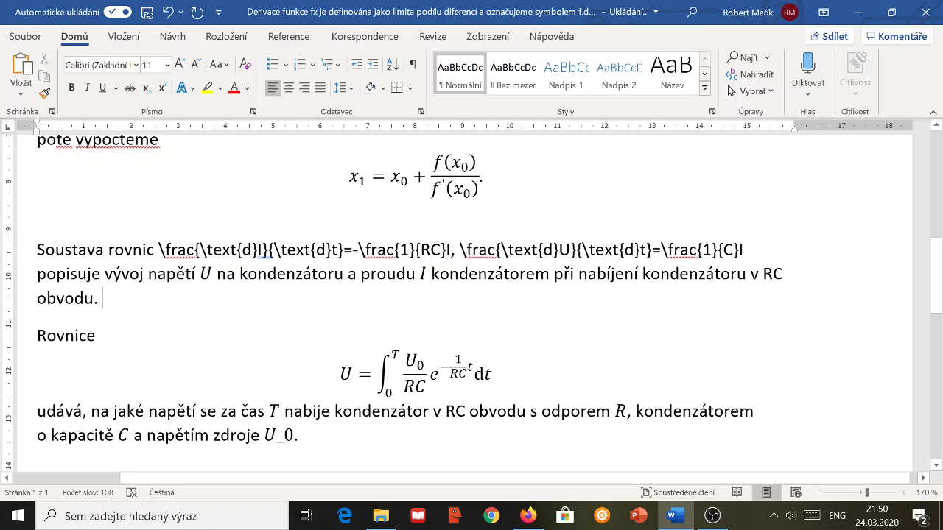
- Convert the dI/dt = −1/(RC) I LaTeX into a professional-format equation
scroll(471, 295, "up", 2)
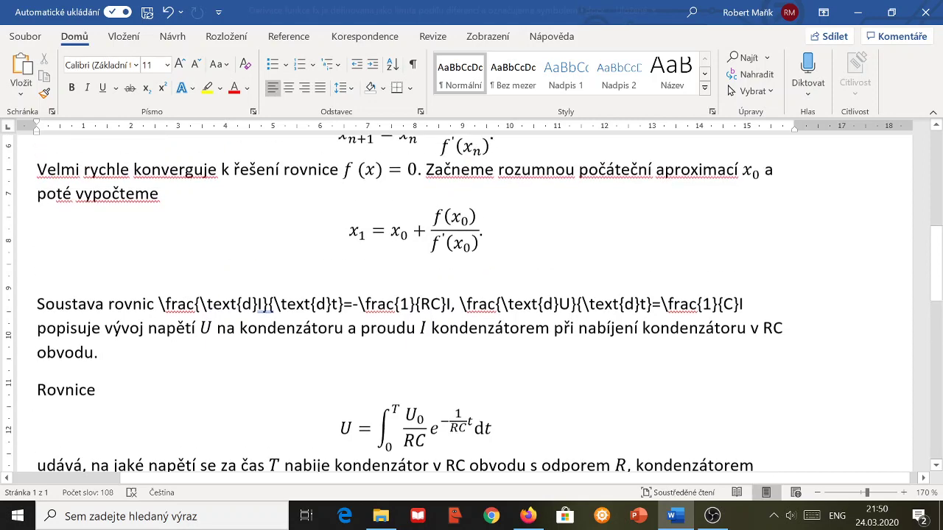
scroll(471, 294, "up", 1)
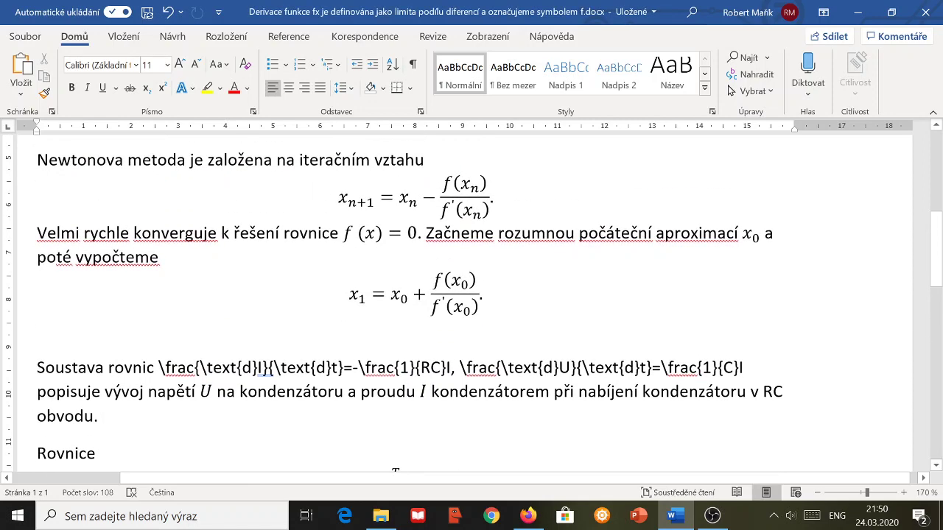
left_click_drag(157, 368, 459, 367)
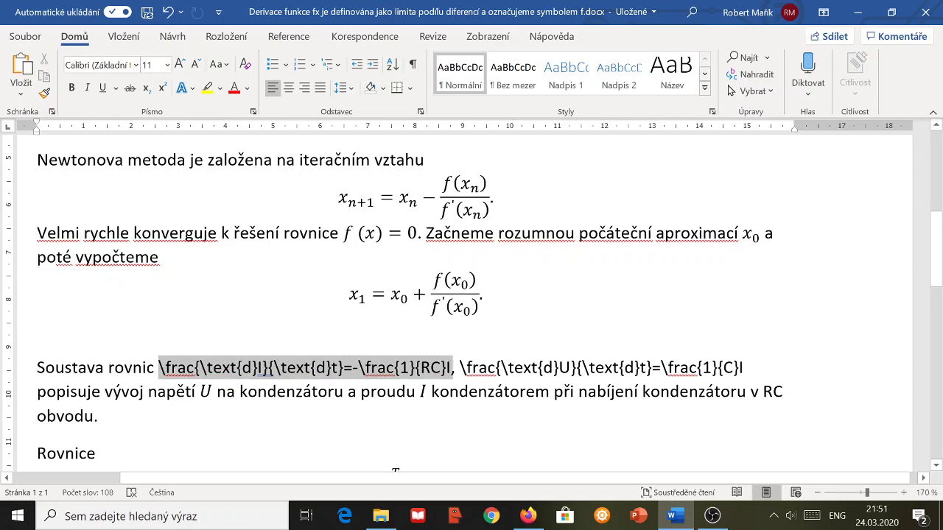
left_click_drag(458, 367, 454, 368)
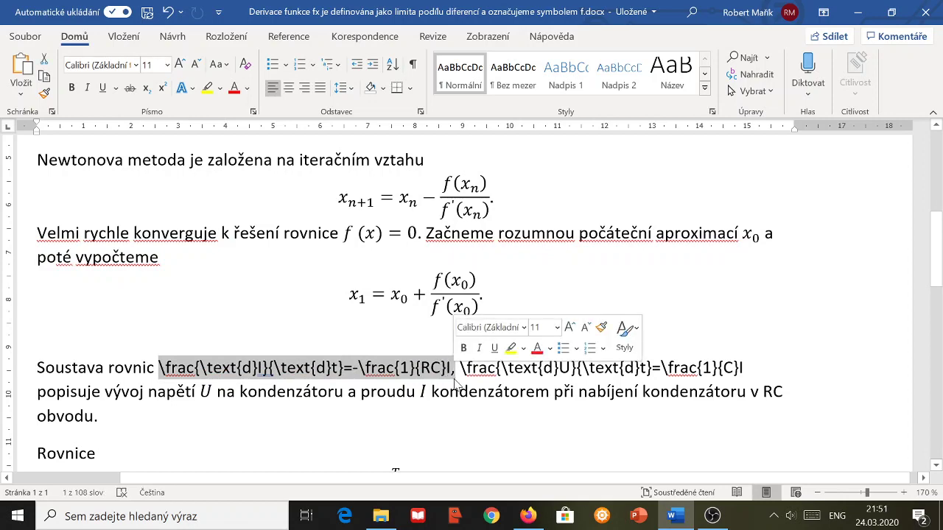
key("alt+equal")
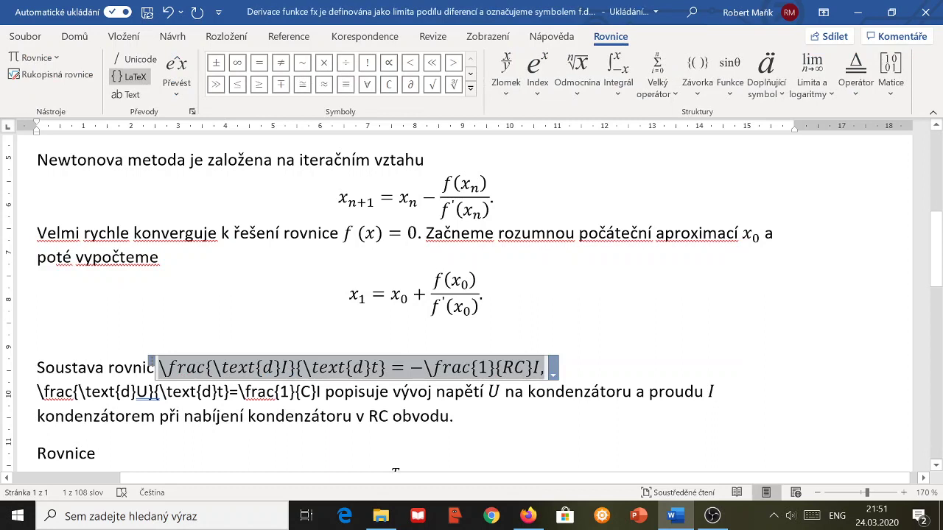
left_click(553, 375)
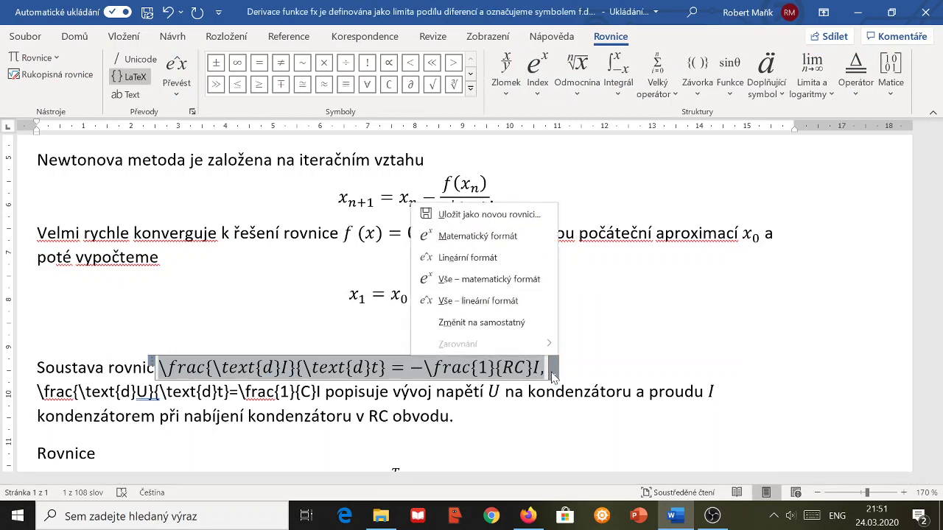
left_click(504, 243)
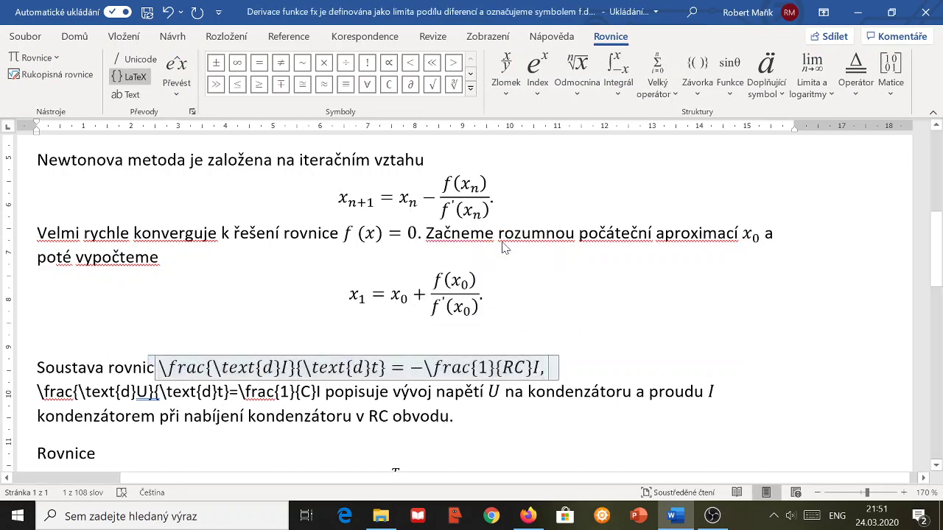
- Convert the dU/dt = 1/C I LaTeX into a professional-format equation
scroll(333, 313, "down", 1)
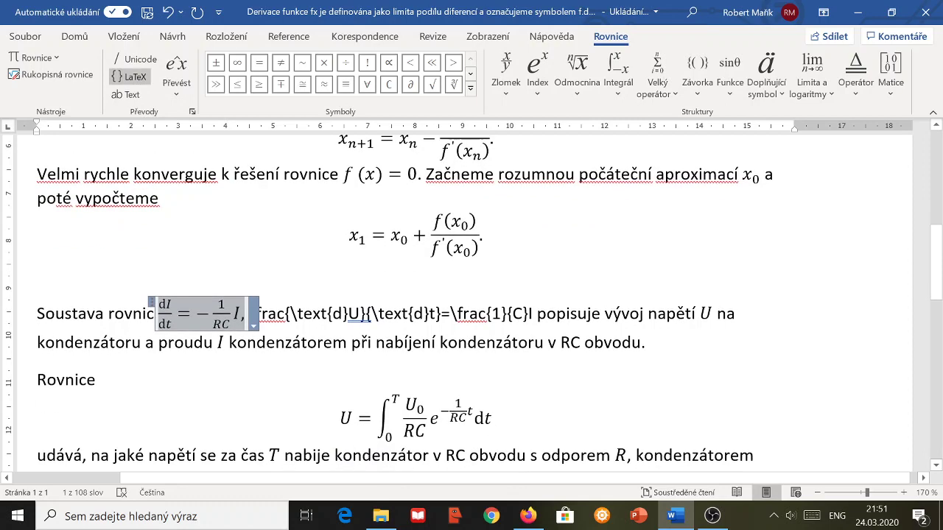
left_click(332, 313)
left_click(332, 313)
left_click_drag(249, 314, 532, 313)
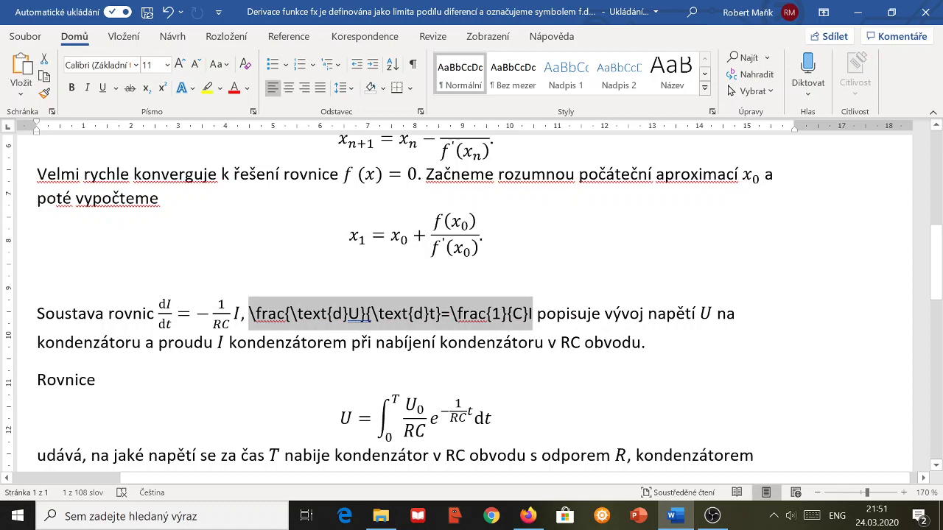
key("alt+equal")
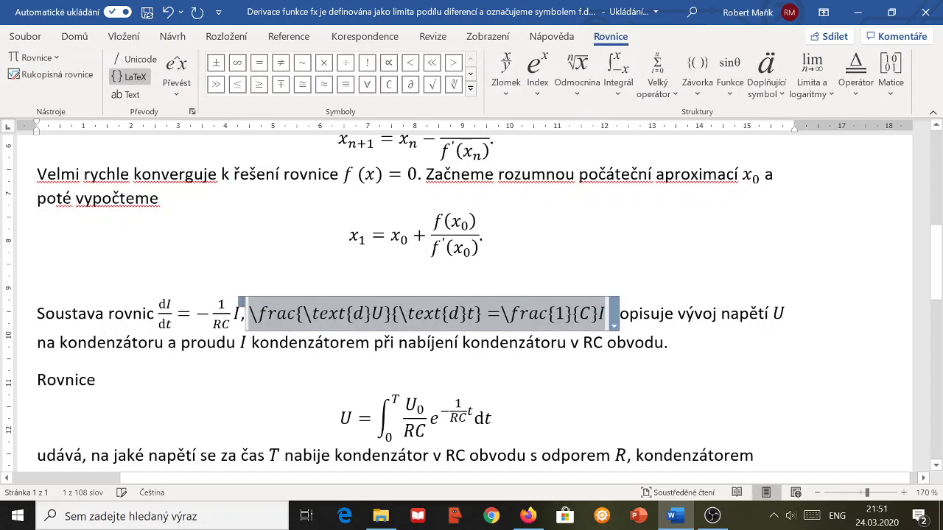
left_click(614, 325)
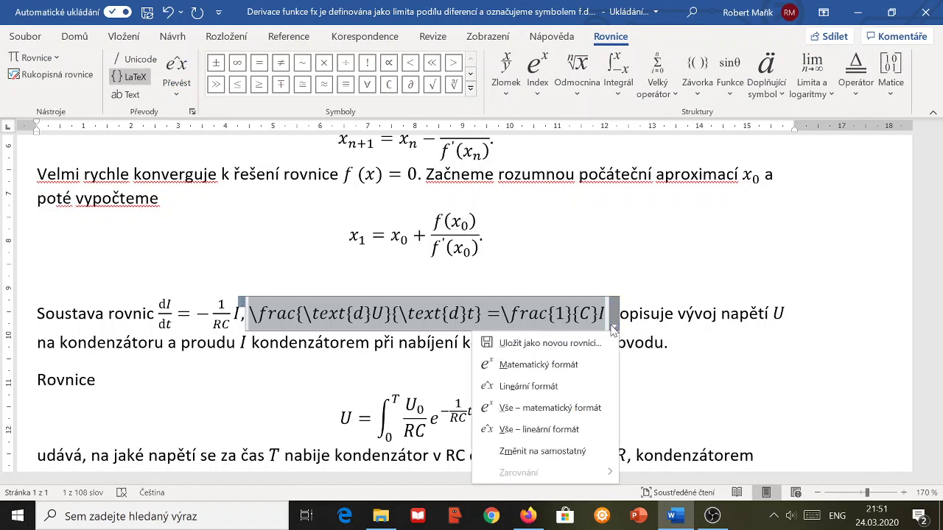
left_click(554, 366)
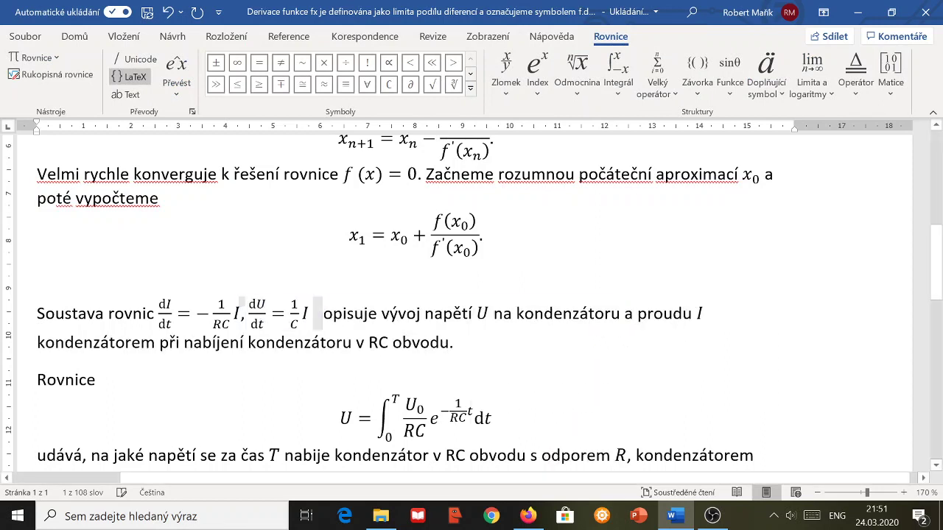
- Make both the dU/dt and dI/dt equations standalone display equations
left_click(318, 326)
left_click(262, 452)
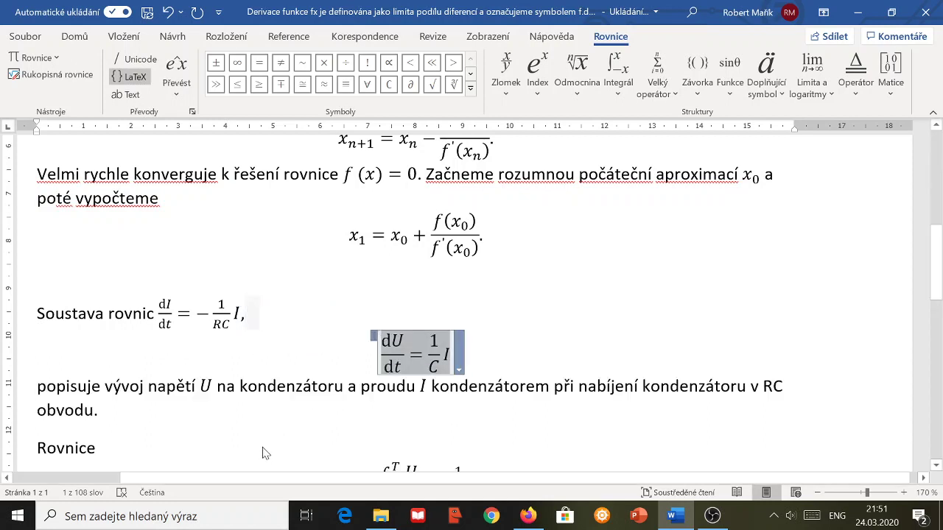
left_click(243, 317)
left_click(253, 331)
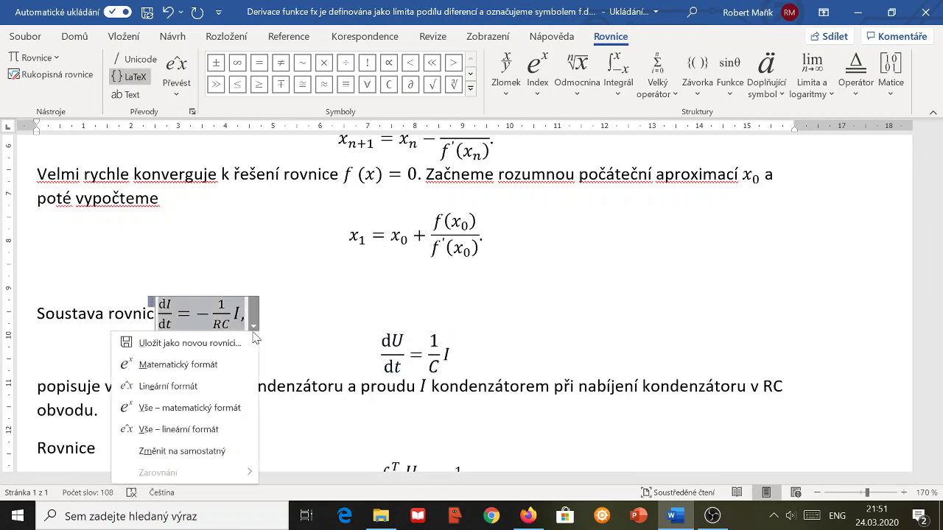
left_click(221, 451)
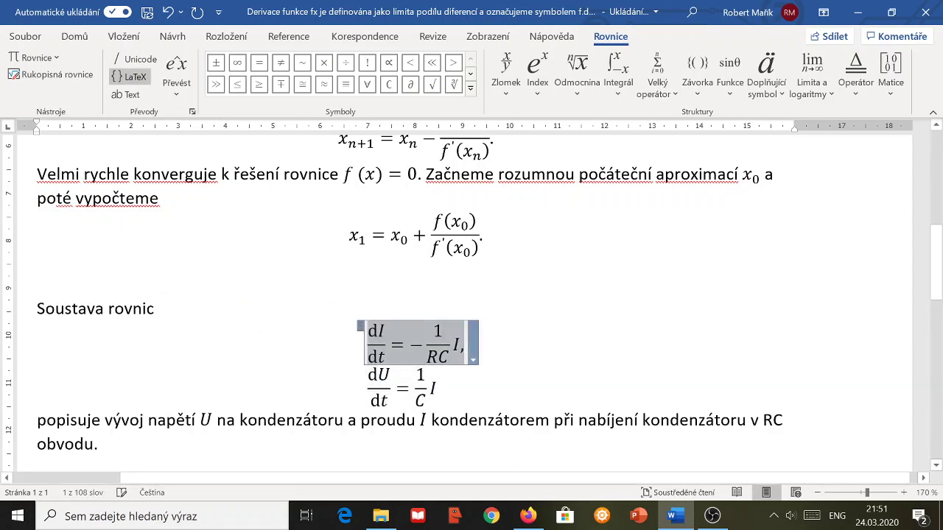
left_click(437, 388)
- Align the two displayed equations at their equals signs with Zarovnat podle =
left_click_drag(437, 388, 411, 354)
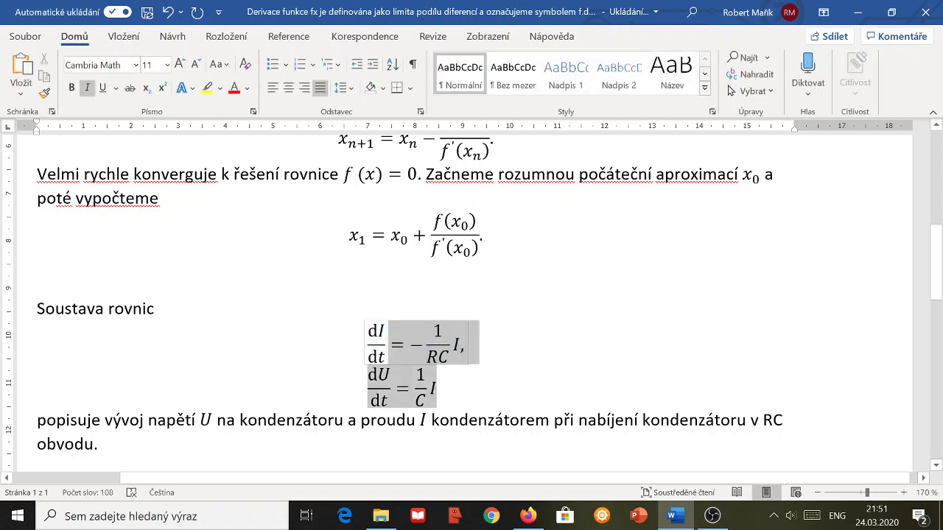
right_click(413, 353)
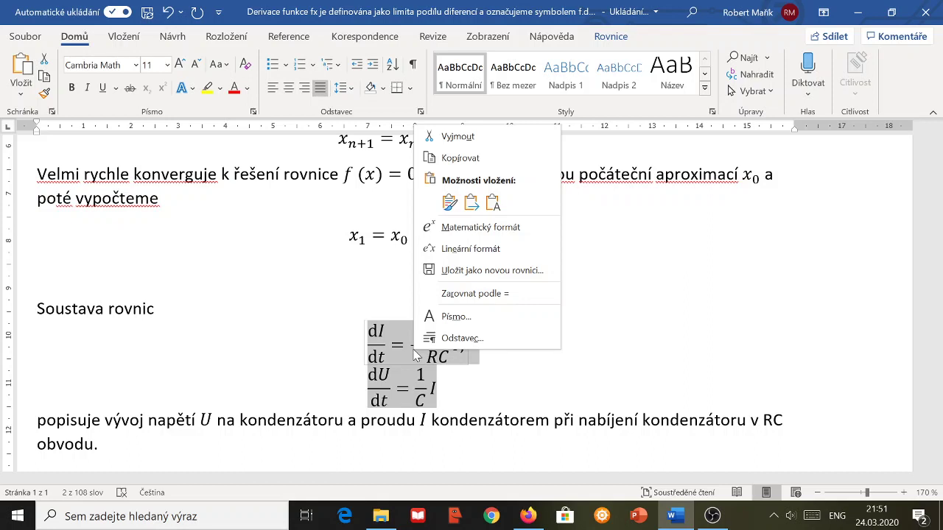
left_click(470, 293)
left_click(579, 359)
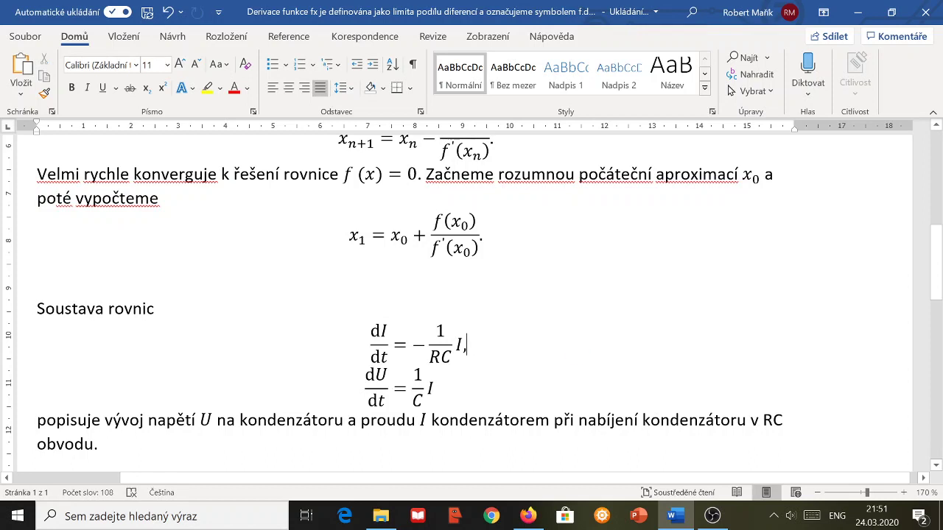
scroll(410, 303, "down", 2)
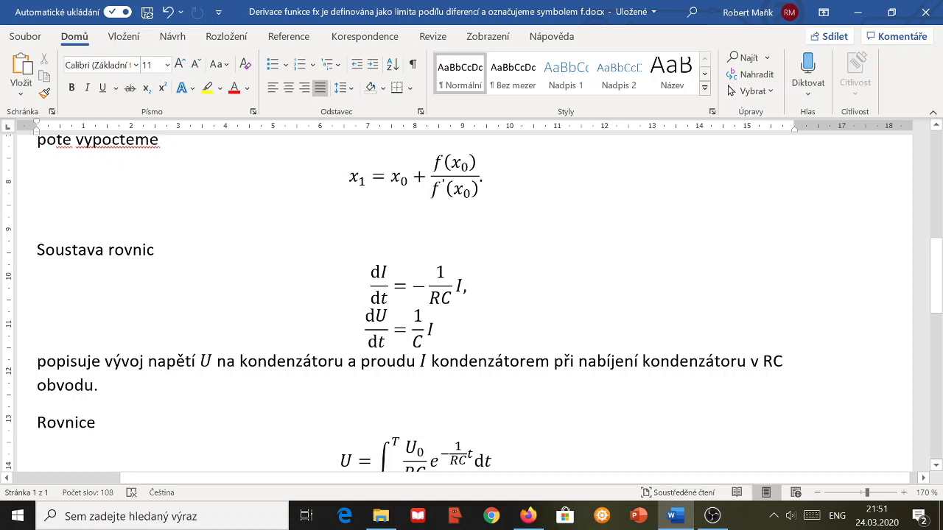
left_click_drag(98, 385, 36, 250)
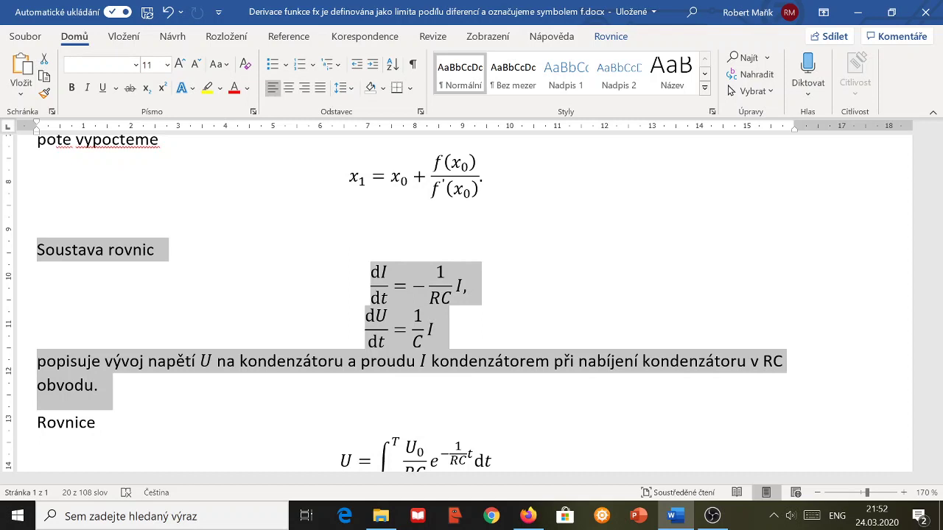
left_click(478, 409)
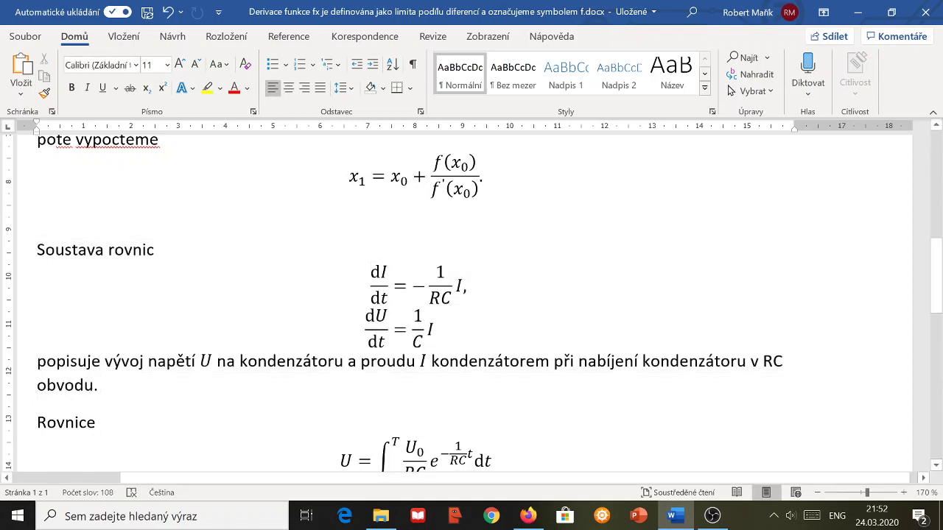
scroll(471, 295, "down", 3)
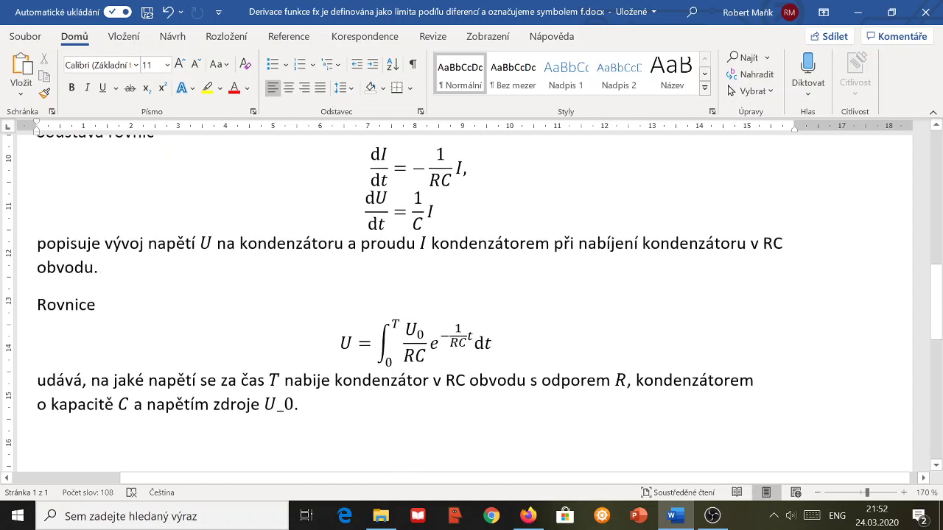
- Render the U_0 snippet in professional format as a subscripted U₀
left_click_drag(258, 405, 304, 425)
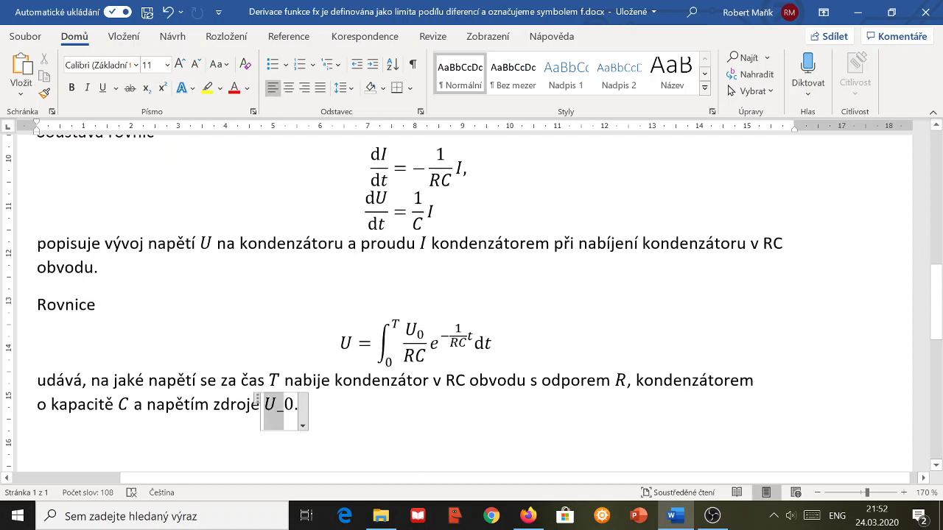
left_click(302, 426)
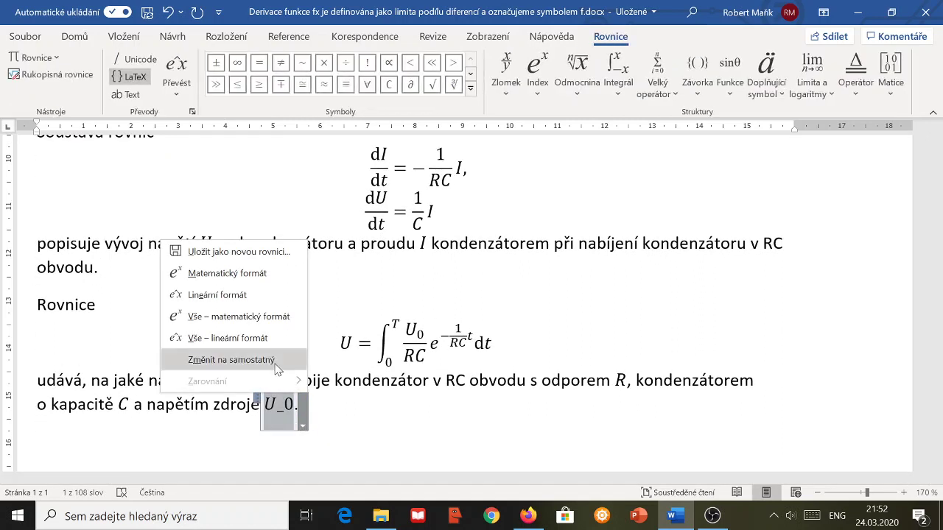
left_click(244, 278)
left_click(361, 433)
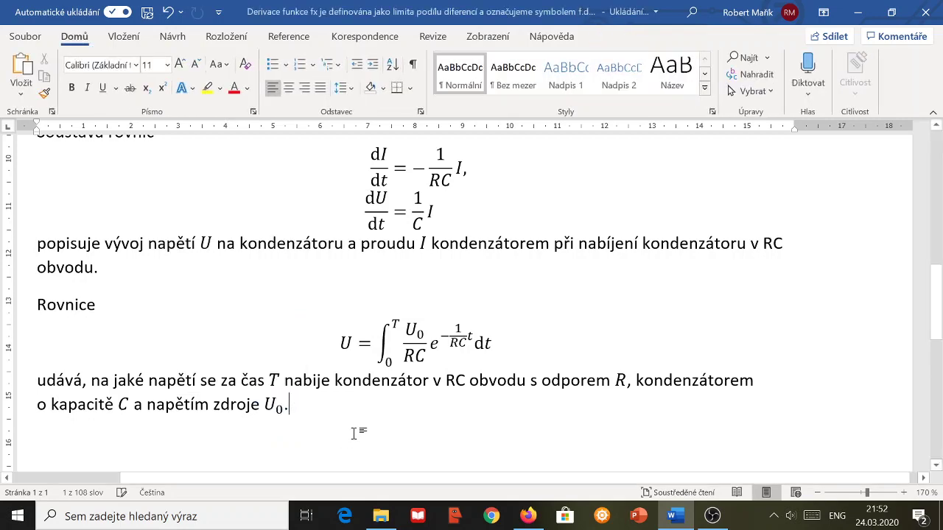
- Delete the extra 3 from the cosine exponent so the identity reads sin²x + cos²x = 1
scroll(374, 439, "up", 5)
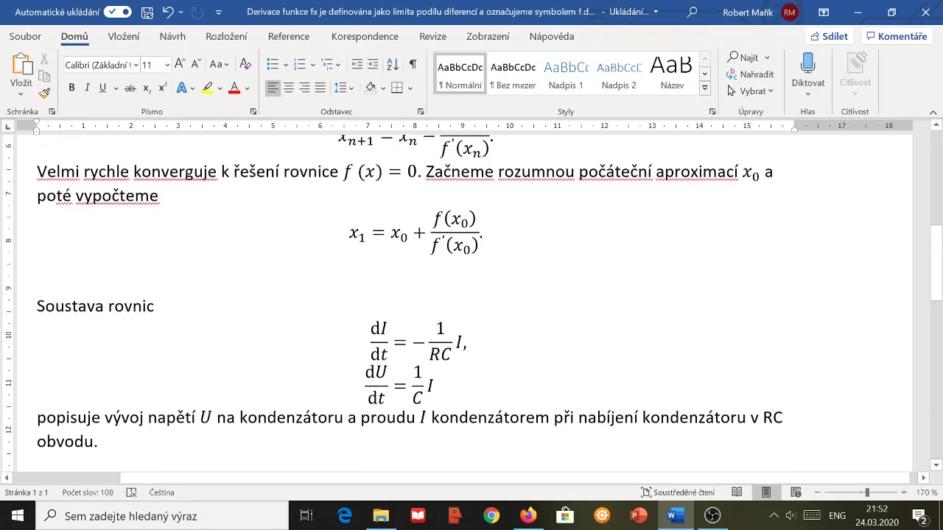
scroll(373, 439, "up", 2)
scroll(374, 439, "up", 2)
scroll(373, 413, "up", 2)
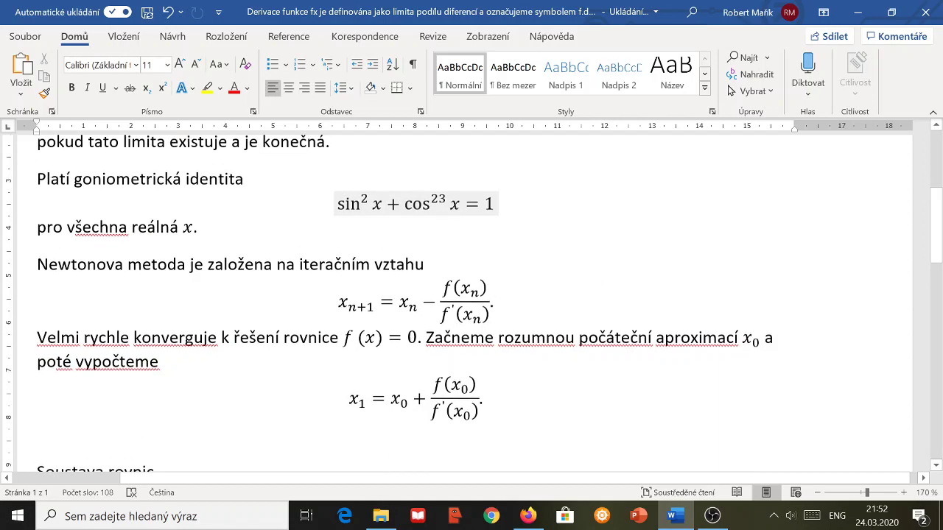
scroll(373, 412, "up", 4)
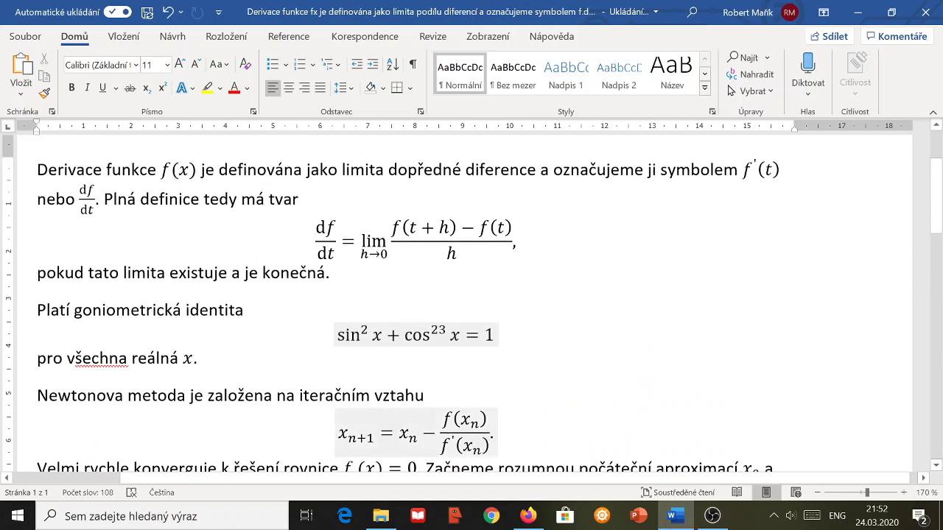
scroll(373, 423, "up", 2)
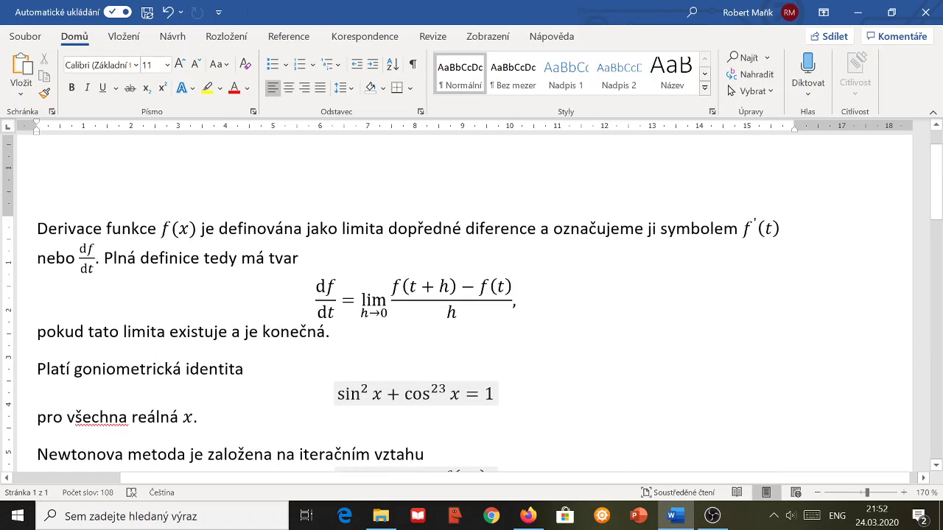
scroll(372, 423, "down", 2)
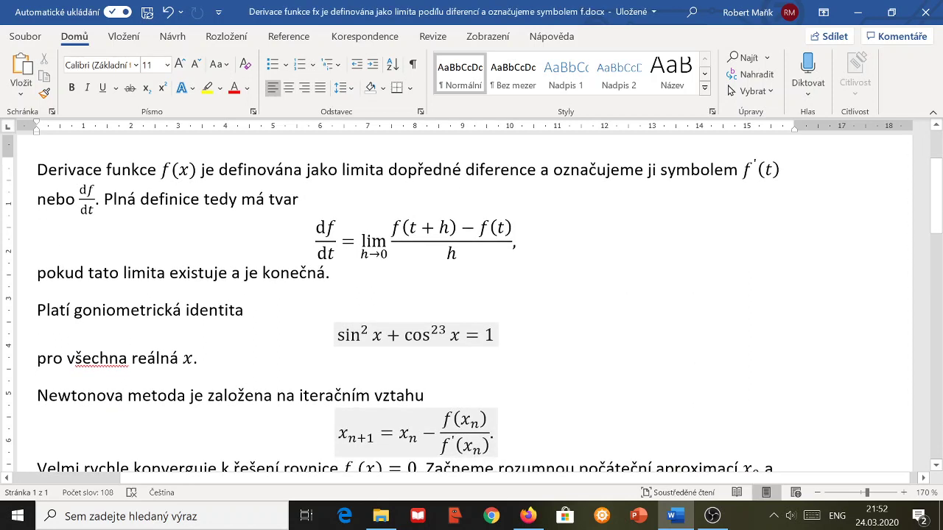
left_click(438, 332)
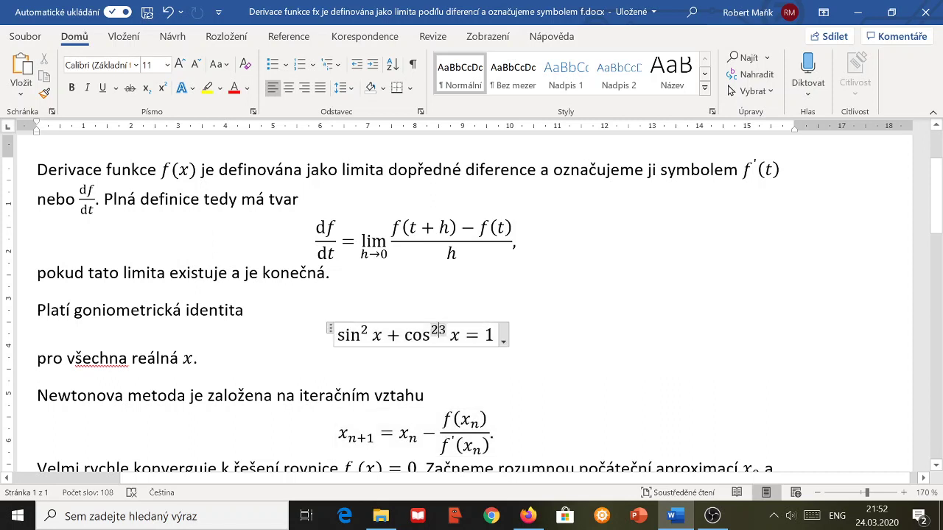
key("Delete")
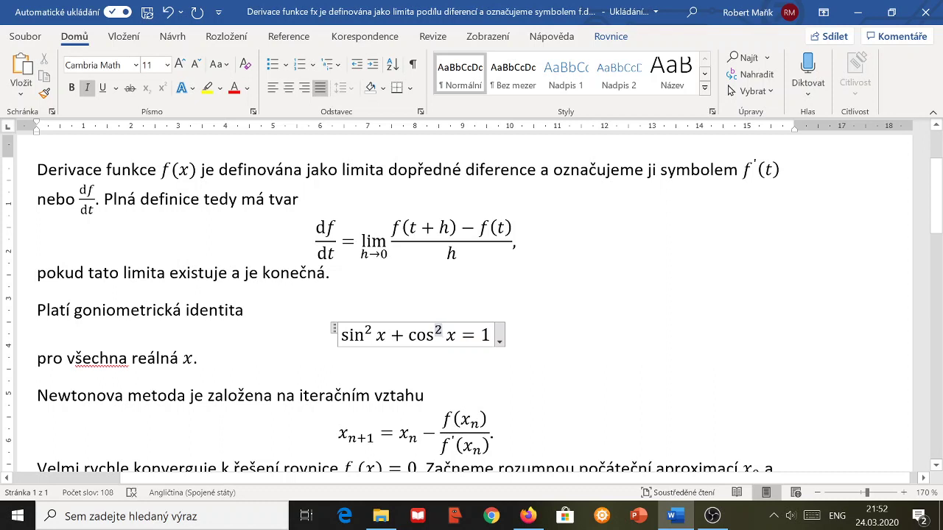
left_click(198, 358)
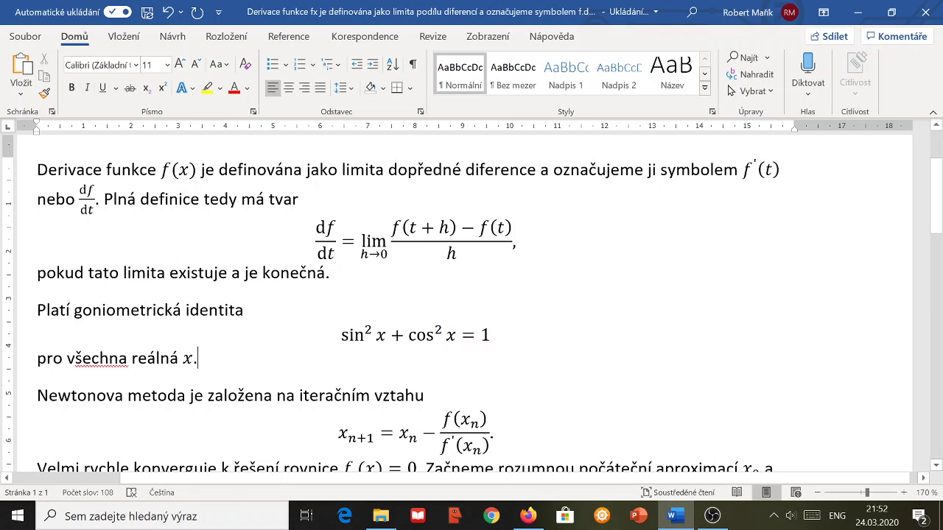
- Start a new paragraph at the end of the document, below the RC paragraph
scroll(471, 302, "down", 1)
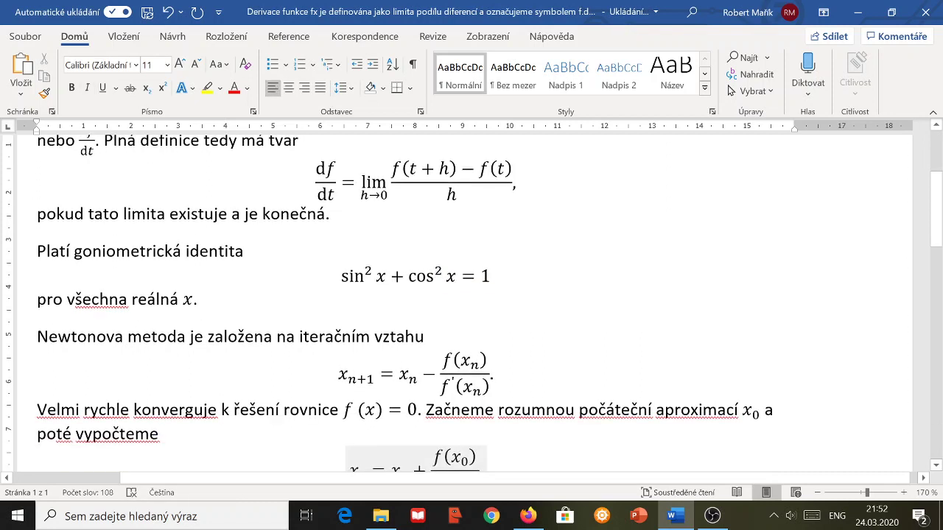
scroll(472, 302, "down", 3)
scroll(472, 302, "down", 2)
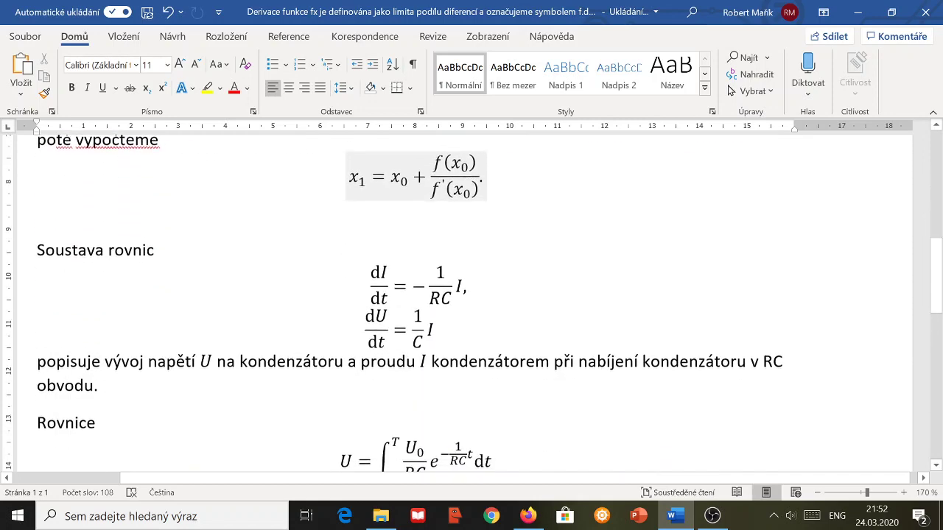
scroll(472, 302, "down", 1)
scroll(472, 302, "down", 2)
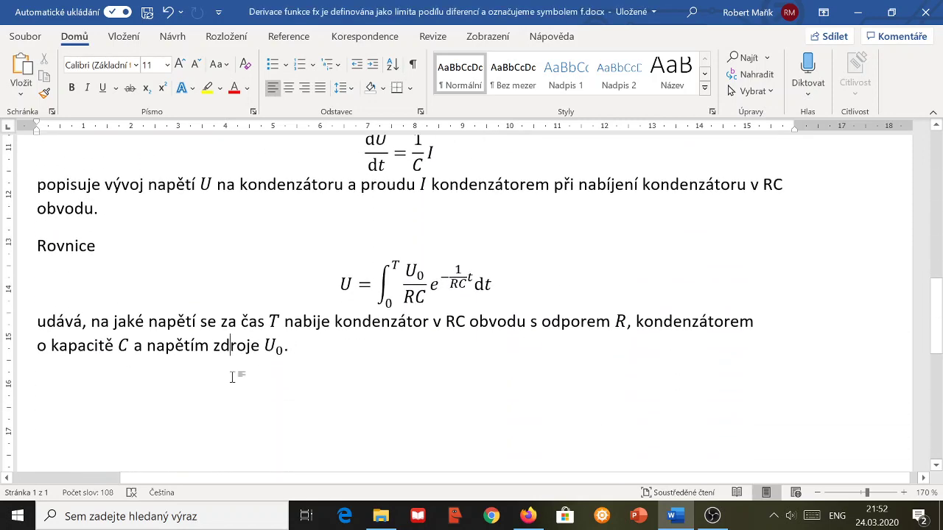
key("Return")
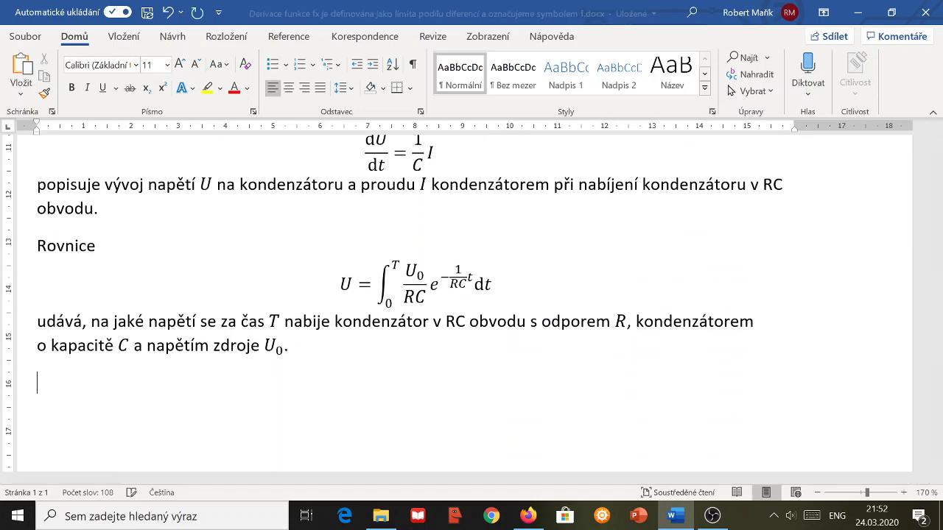
- Type 'Dvojný integrál \iint_{M} x^2ydxdy', using the Czech layout for the accented words
type("Dvoj")
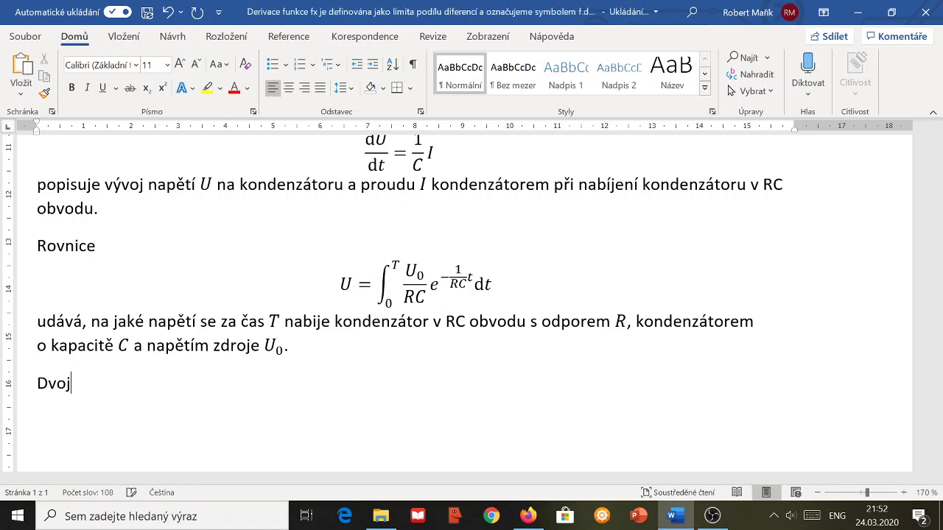
type("n7")
key("BackSpace")
key("alt+shift")
type("ý i")
type("ntegrál ¨")
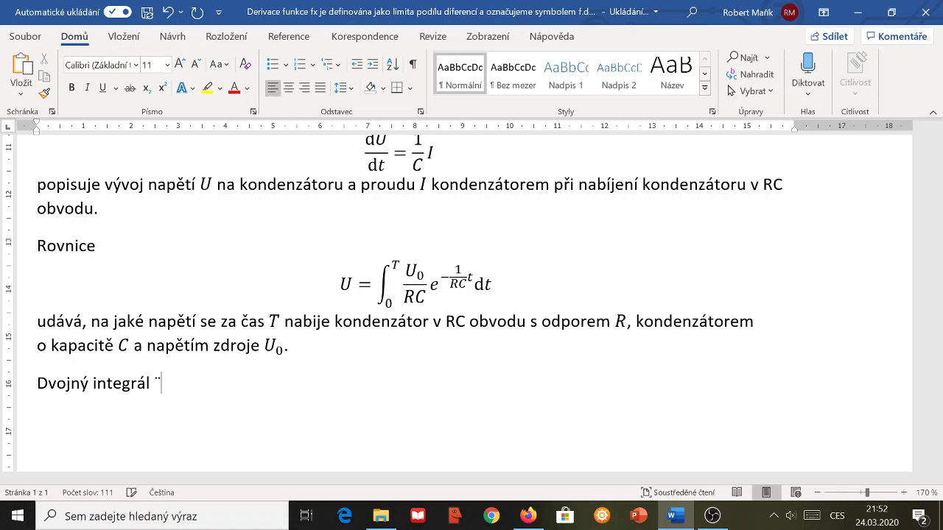
key("alt+shift")
key("alt+shift")
type("\\")
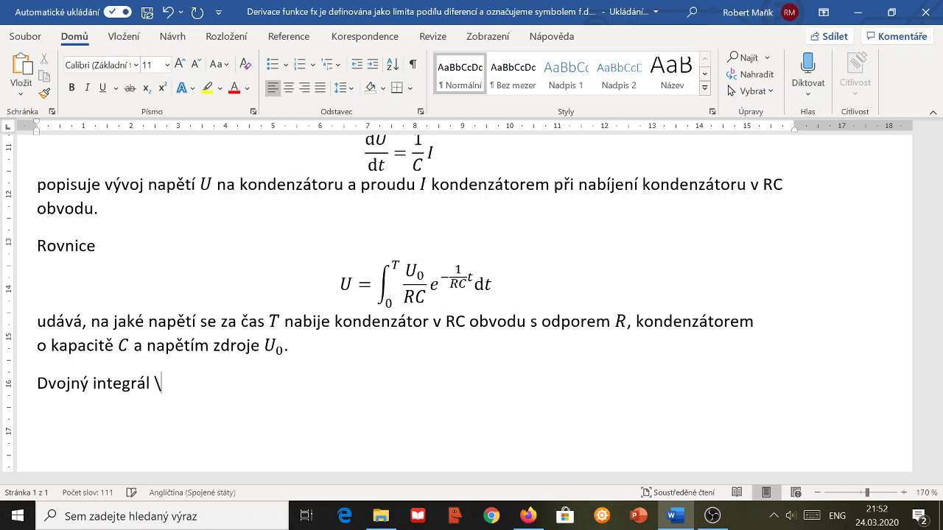
type("o")
key("BackSpace")
type("i")
type("int_{")
type("M}")
type(" x^2")
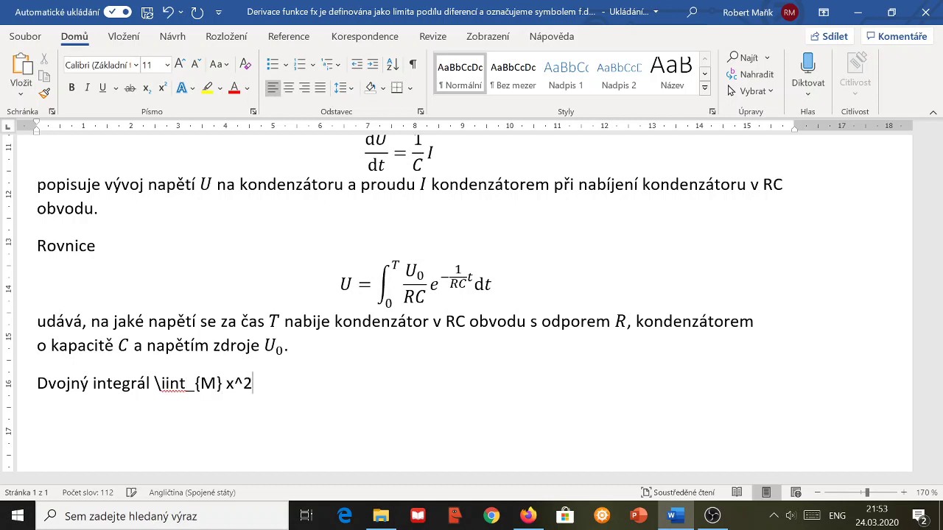
type("yd")
type("xdy")
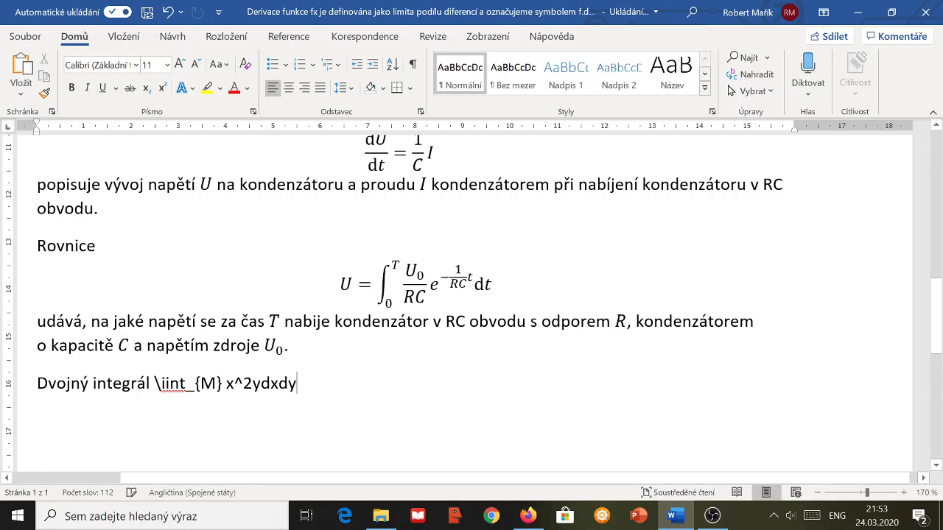
- Wrap both d's in \text{} so the formula ends x^2y\text{d}x\text{d}y, then select it
left_click_drag(297, 383, 219, 383)
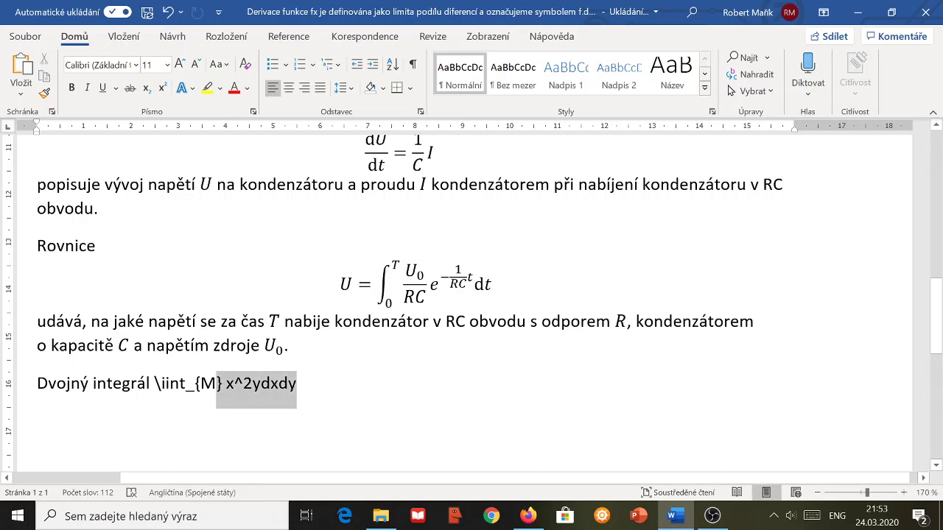
left_click(261, 383)
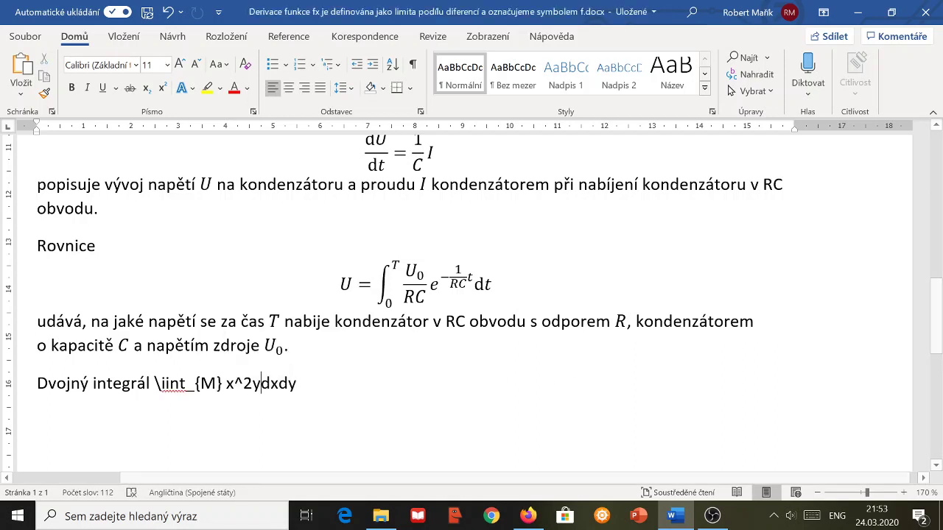
type("\\text{")
key("Right")
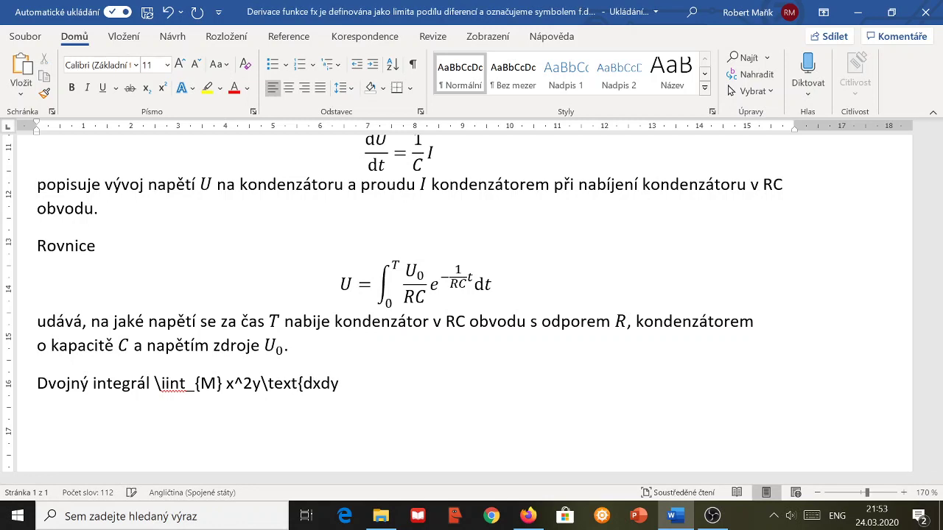
type("}")
key("Right")
type("e")
type("xt{")
key("Right")
type("}")
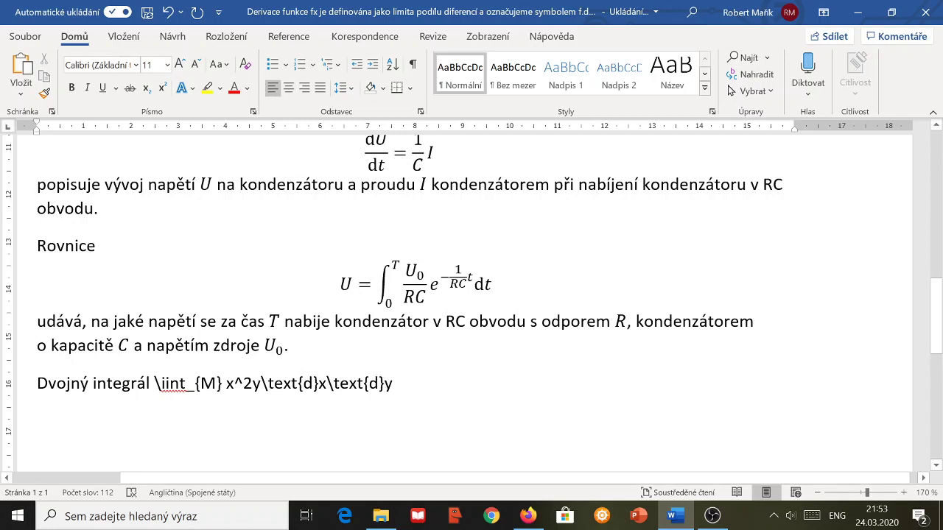
left_click_drag(154, 384, 378, 388)
- Convert the selected LaTeX into a Word equation shown in Professional (built-up) format
right_click(378, 388)
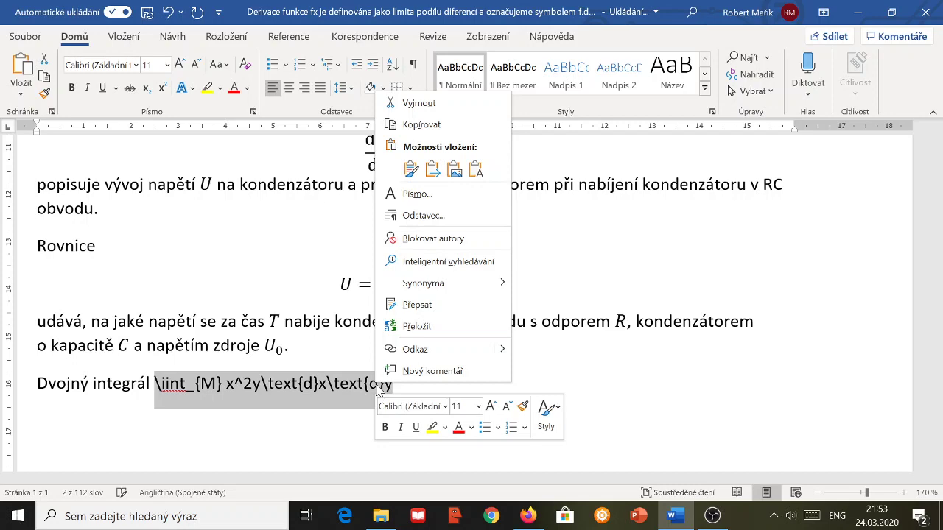
key("Escape")
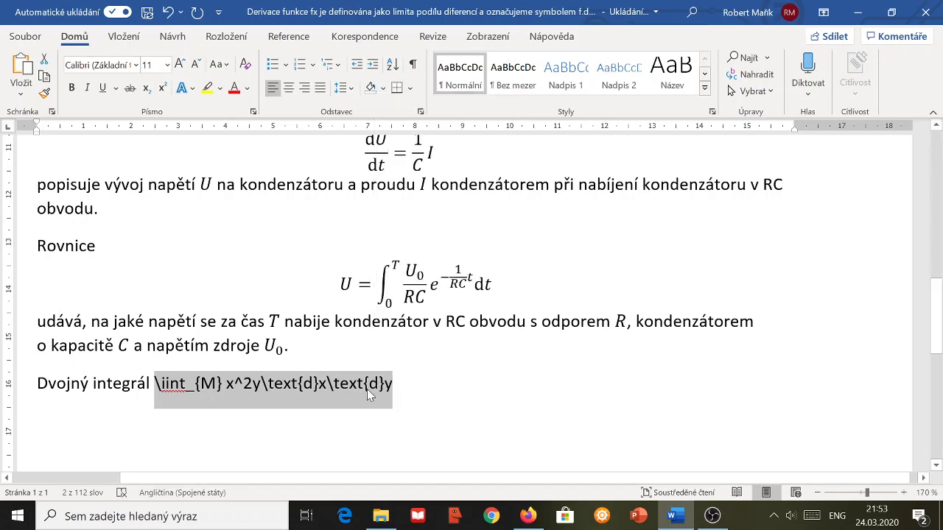
key("alt+equal")
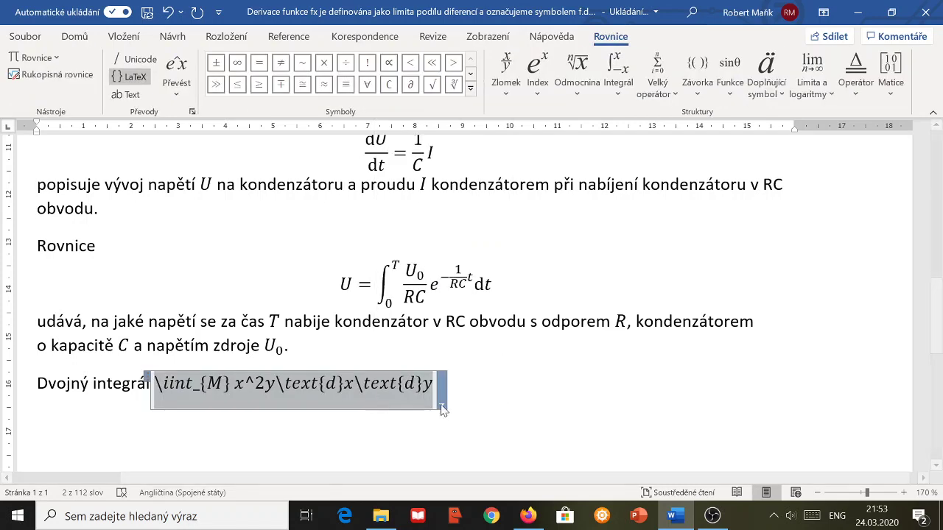
left_click(442, 404)
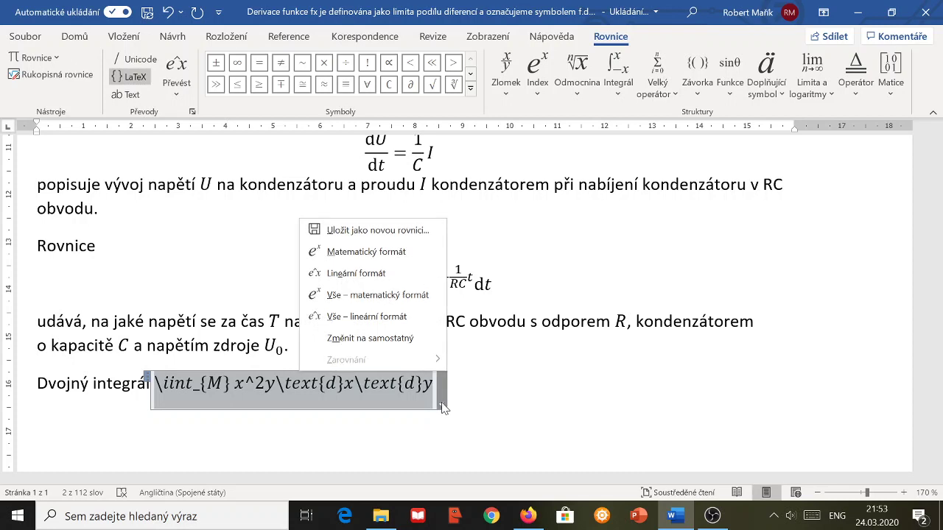
left_click(394, 253)
left_click(337, 389)
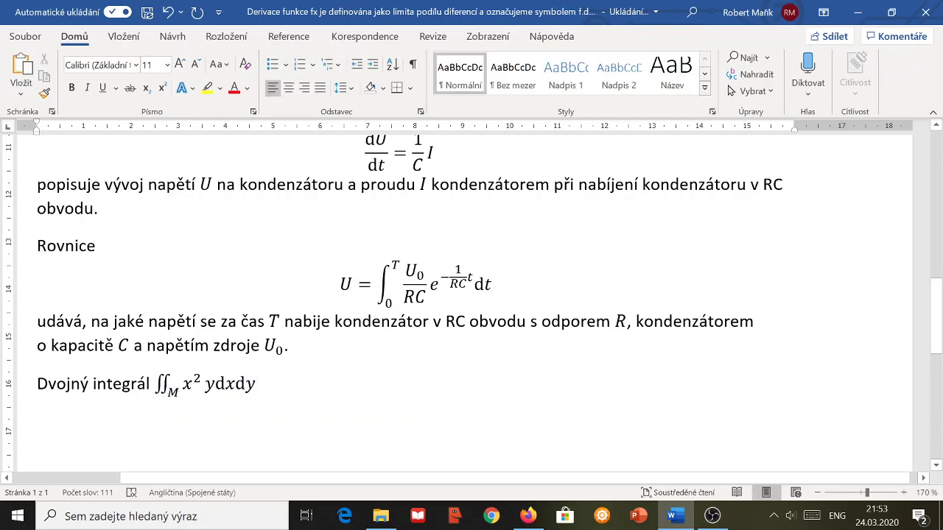
- Change the double-integral equation to a centred Display equation
left_click(257, 396)
left_click(266, 408)
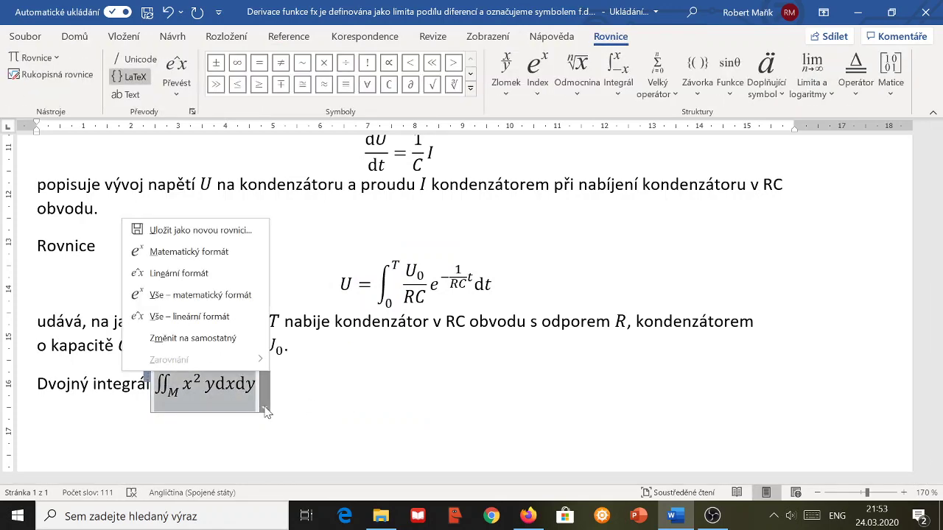
left_click(214, 335)
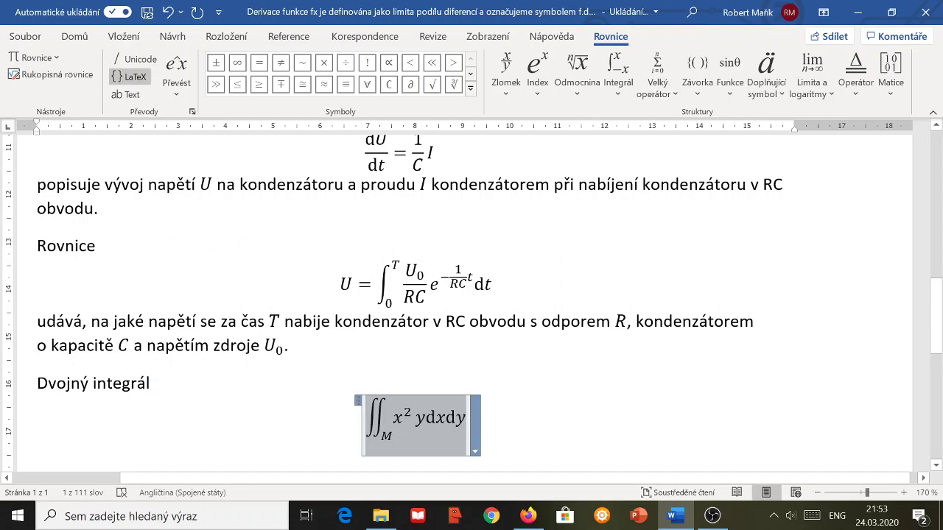
left_click(467, 418)
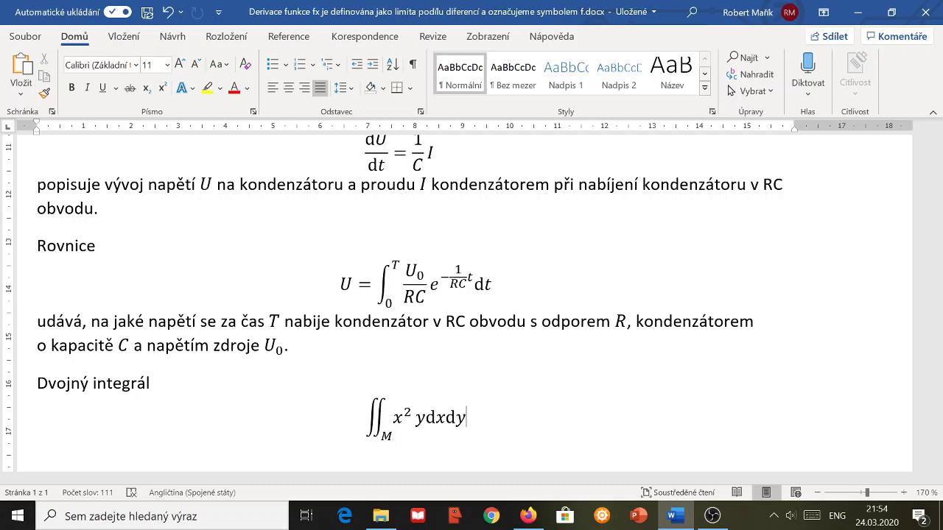
- Scroll back to the top, undo the last edit, and bring OBS Studio to the front
scroll(471, 302, "up", 3)
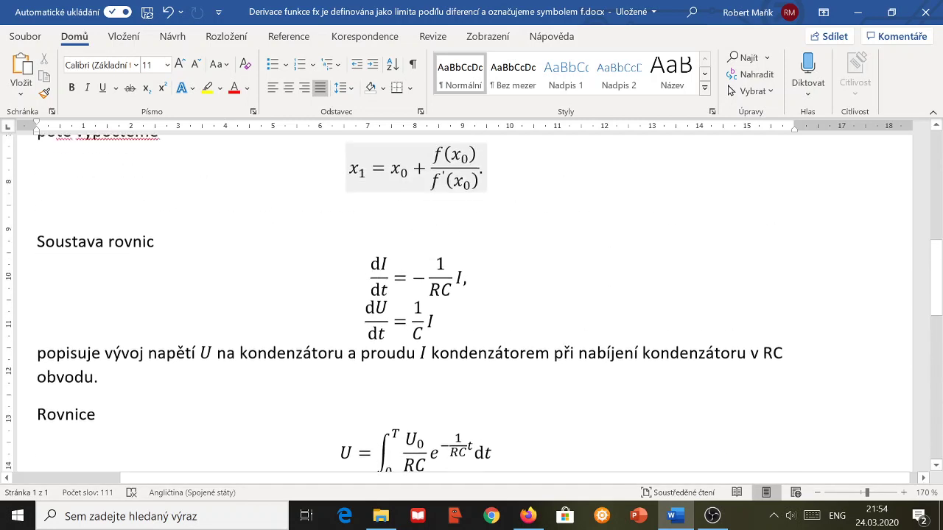
scroll(471, 302, "up", 3)
left_click(38, 388)
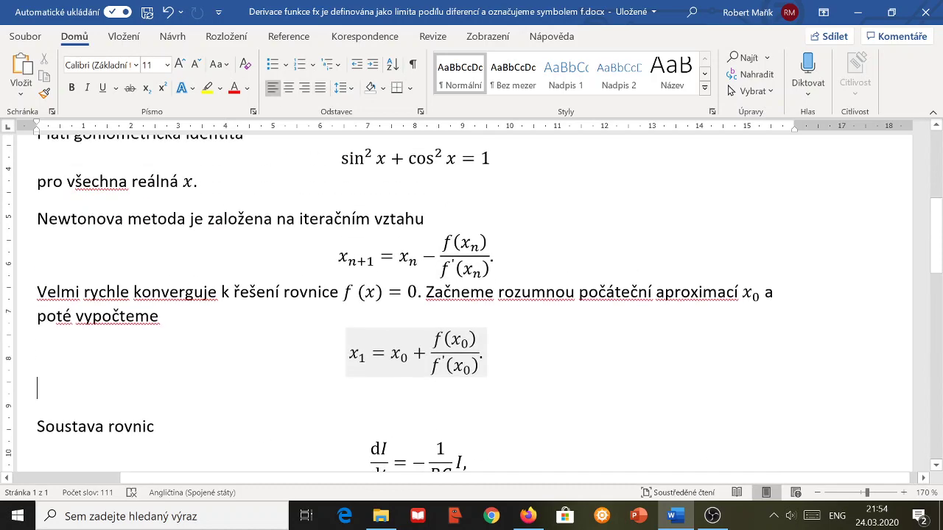
key("ctrl+z")
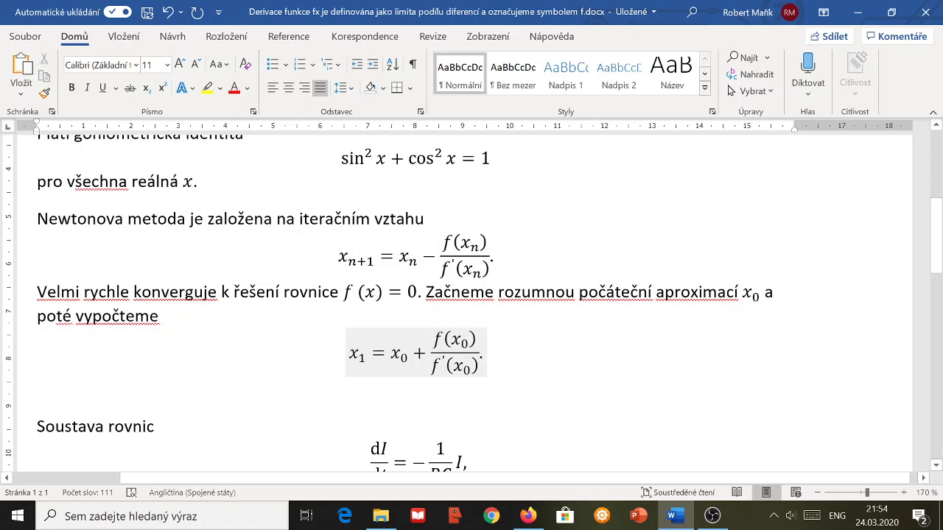
scroll(472, 310, "up", 5)
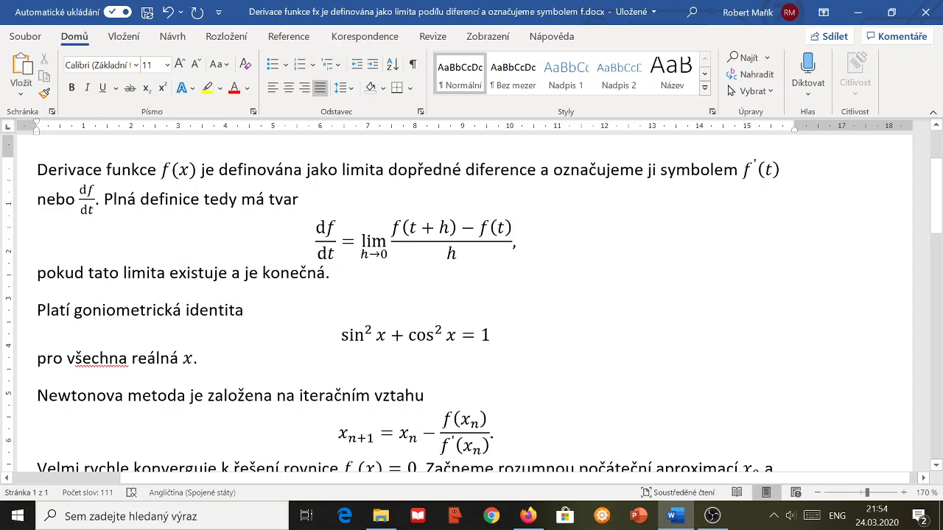
left_click(711, 518)
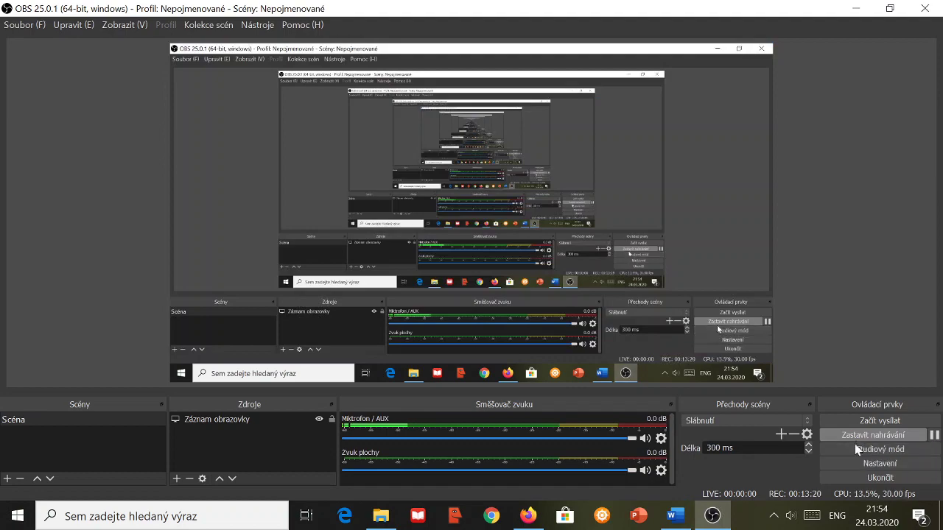